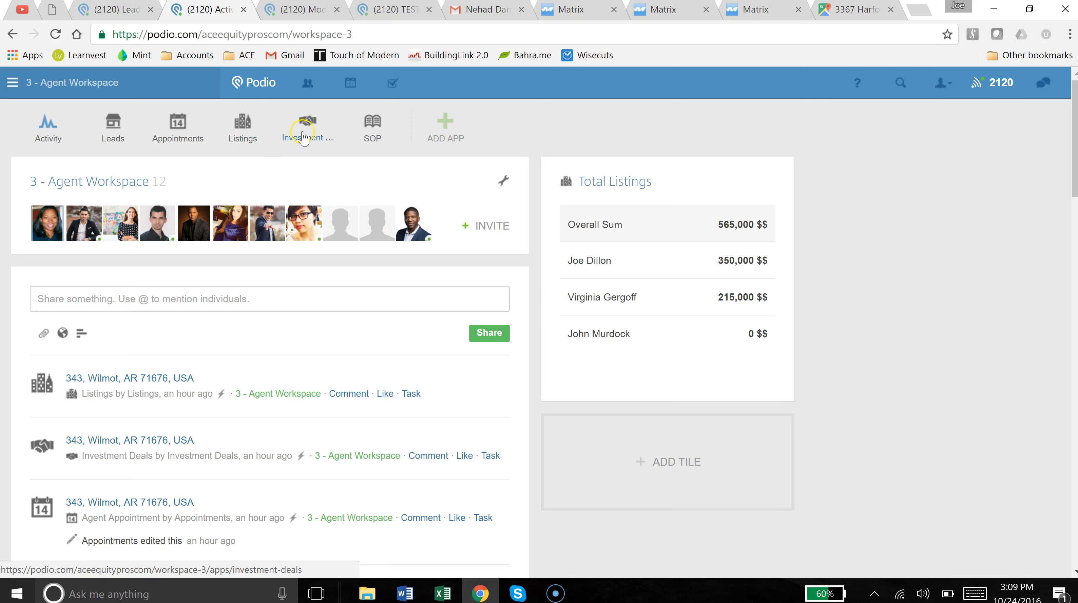
Open the Leads app in the 3 - Agent Workspace to list all 108 leads.
left_click(114, 126)
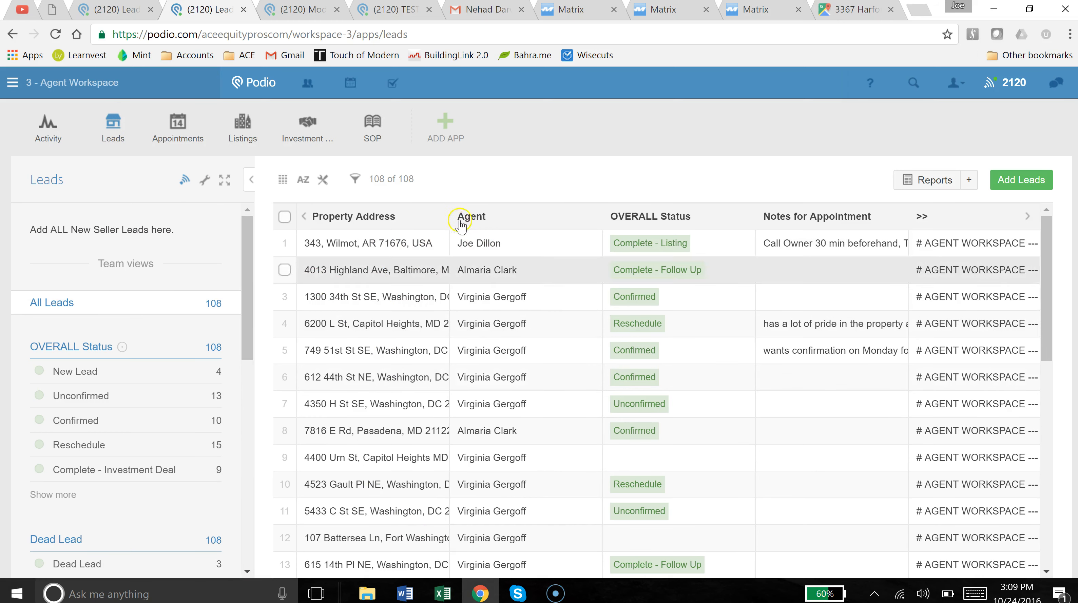
Widen the Property Address column, then scroll down the left views panel to the private views.
left_click_drag(453, 219, 523, 217)
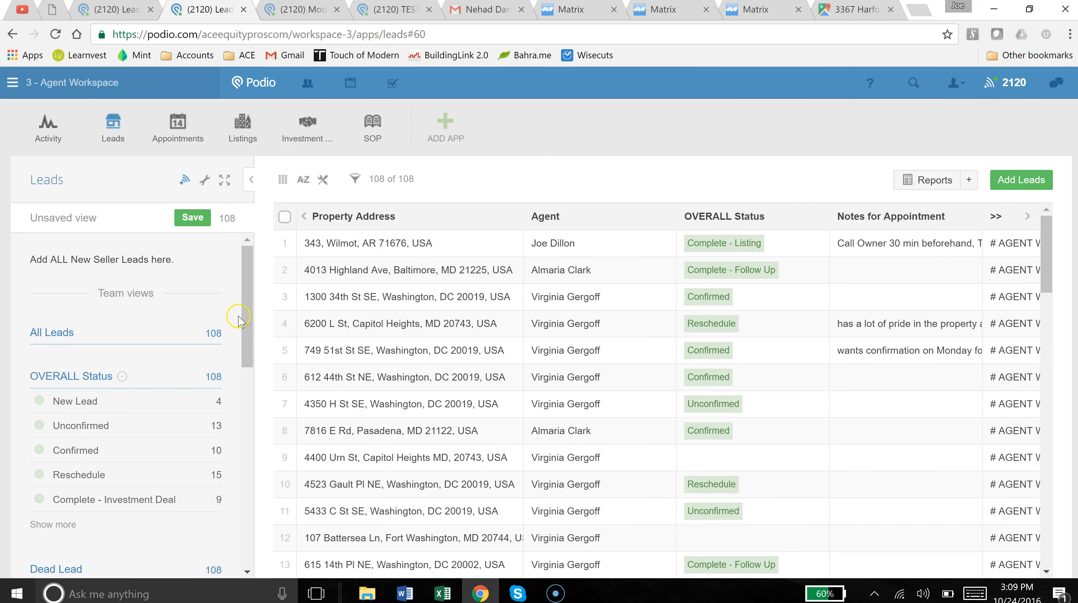
left_click_drag(253, 323, 251, 321)
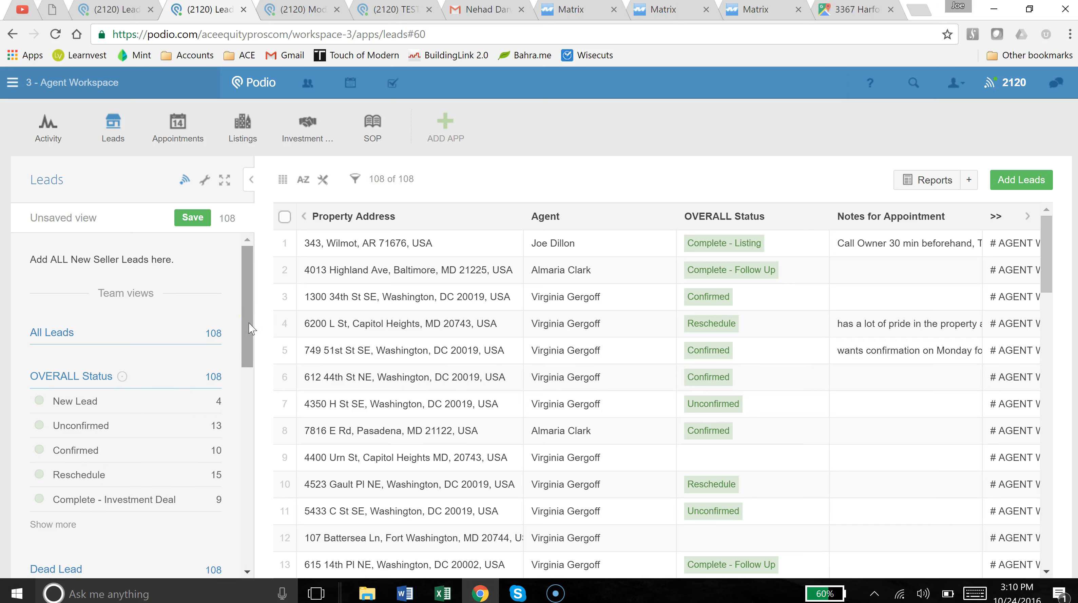
left_click_drag(249, 329, 269, 512)
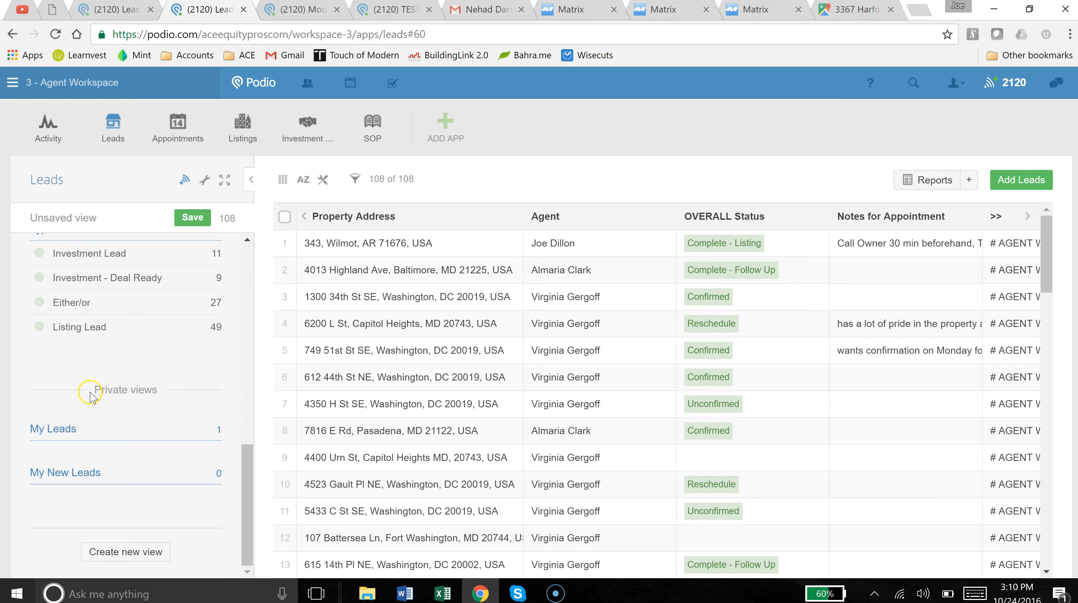
left_click_drag(244, 490, 262, 573)
left_click_drag(247, 489, 249, 524)
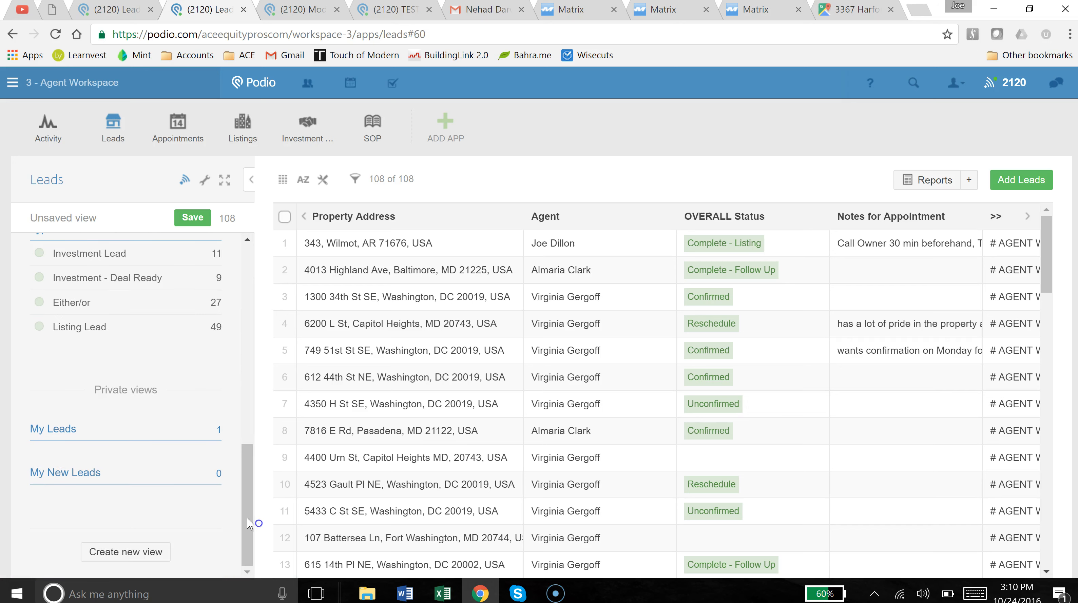
Switch from the My Leads private view to My New Leads, which shows 0 leads.
left_click(101, 440)
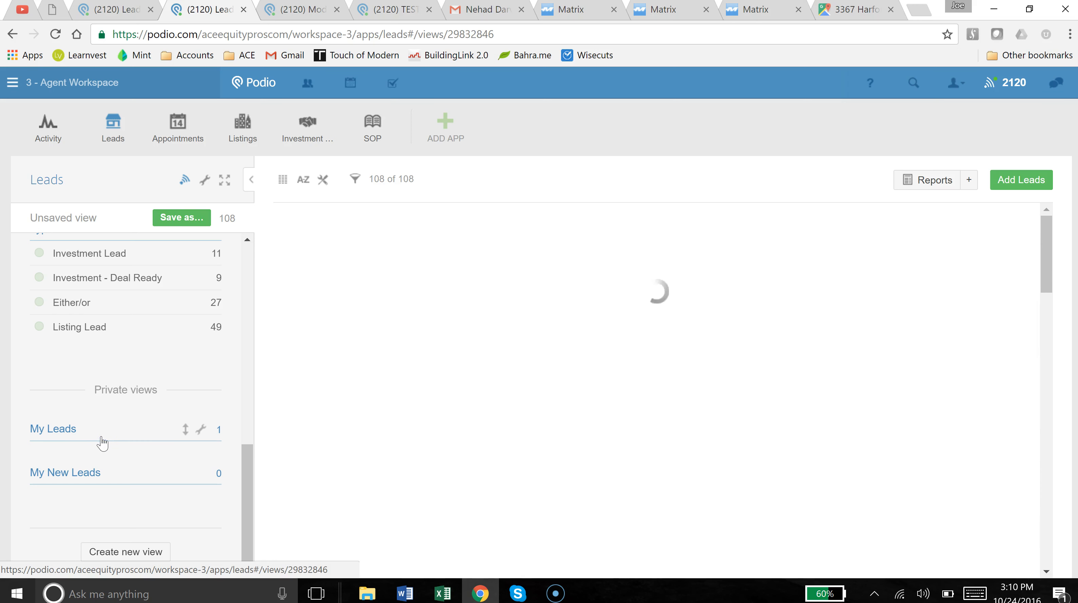
left_click(92, 482)
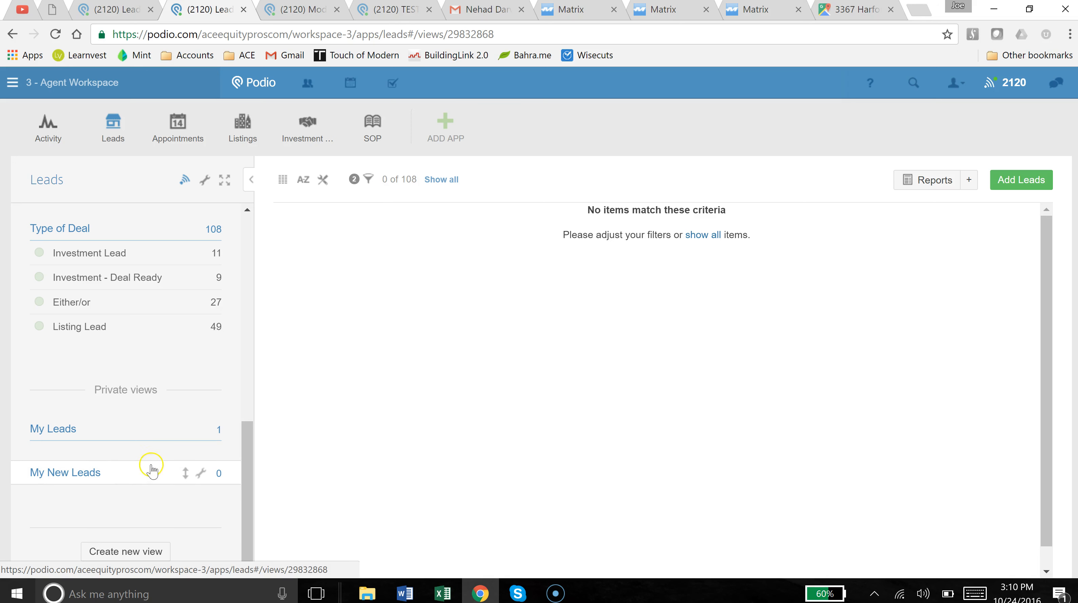
left_click(202, 474)
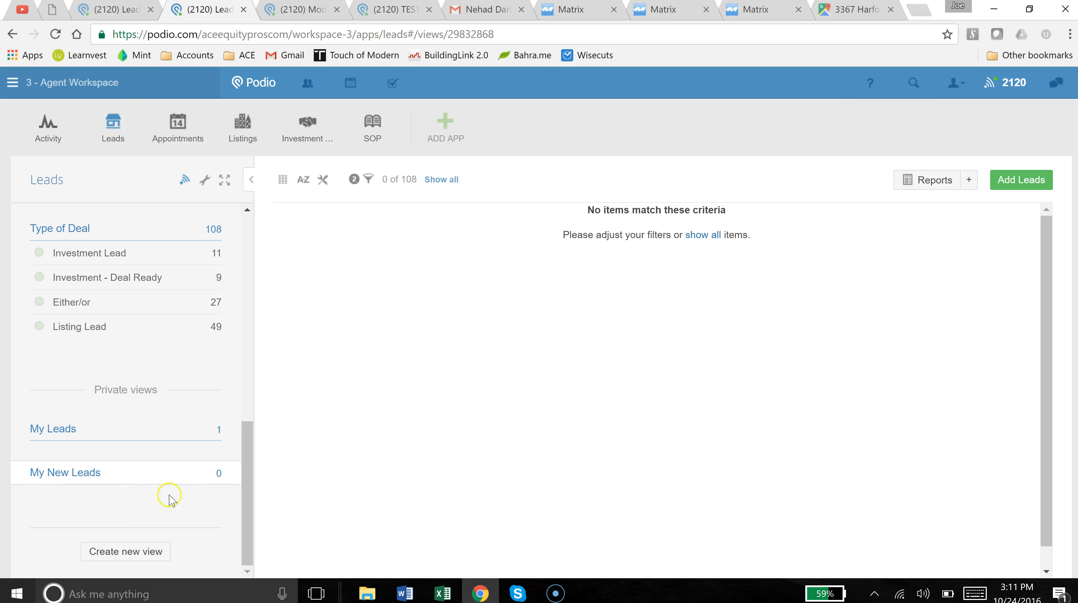
scroll(144, 434, "up", 10)
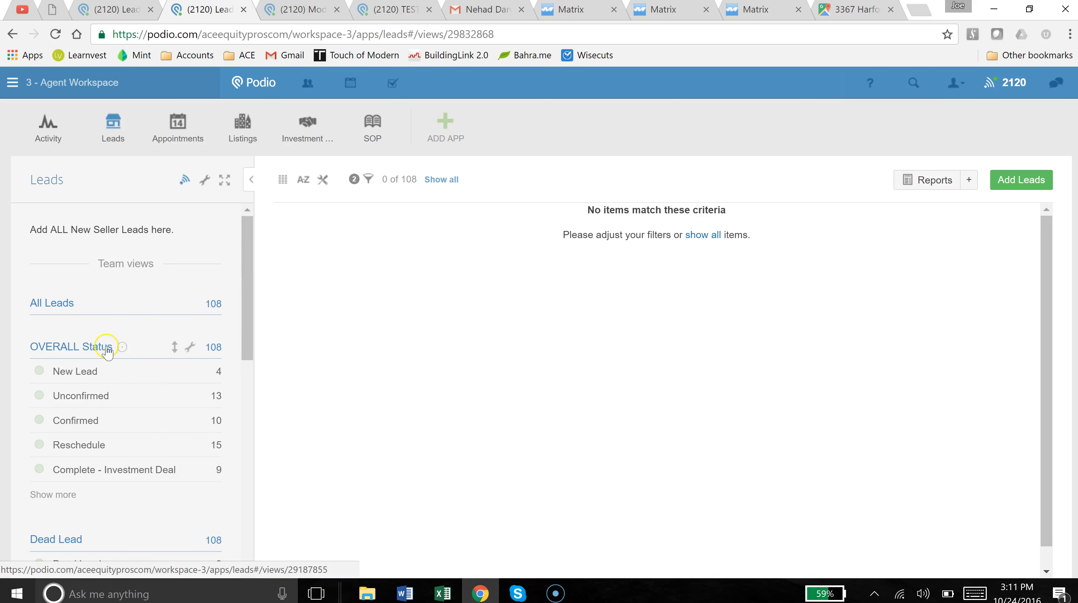
left_click(90, 305)
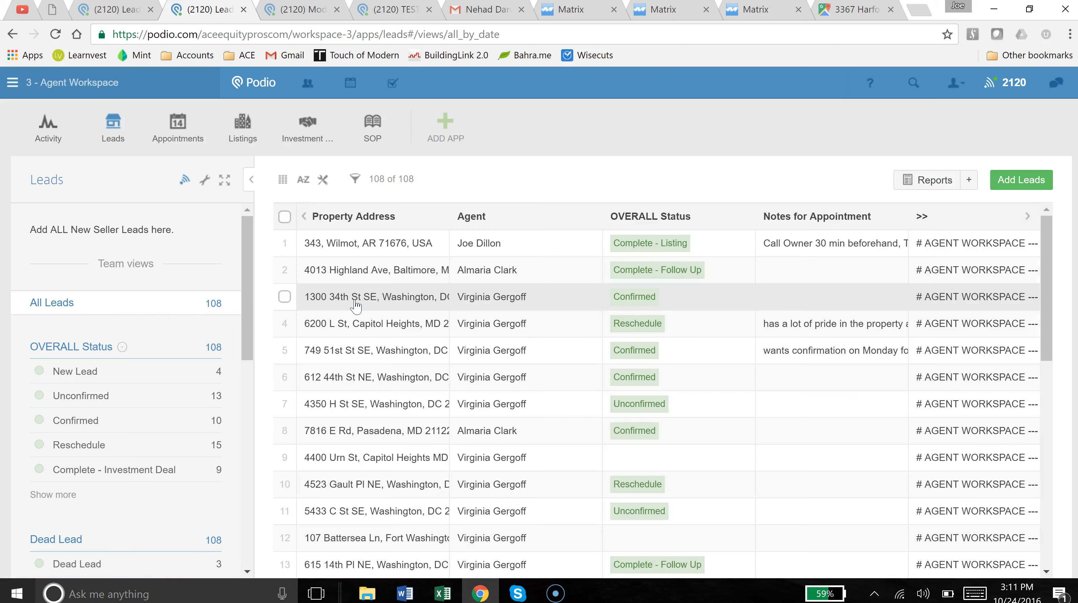
left_click(375, 280)
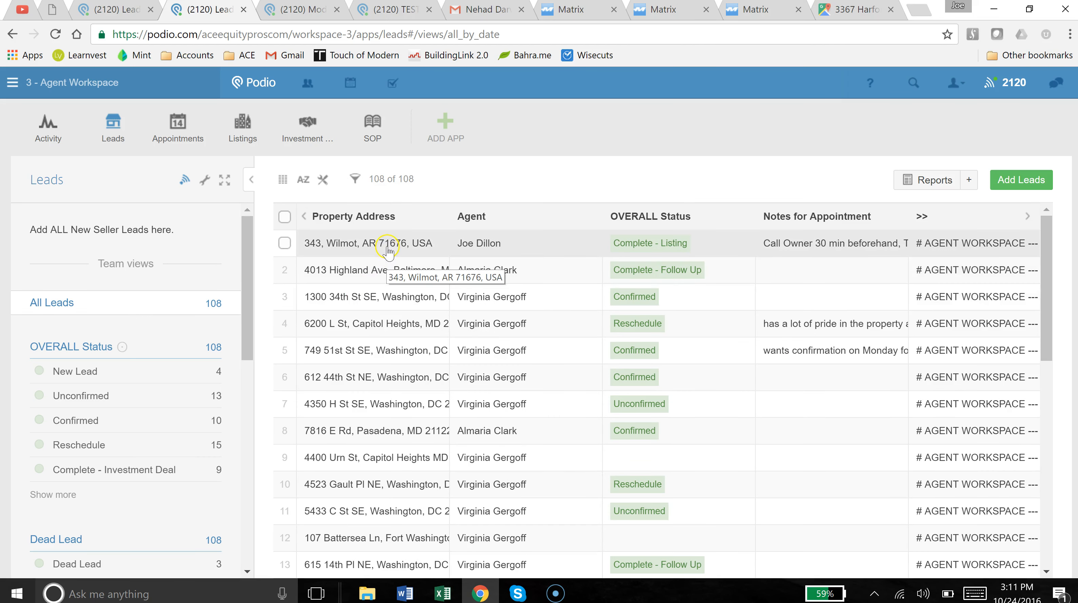
left_click(370, 253)
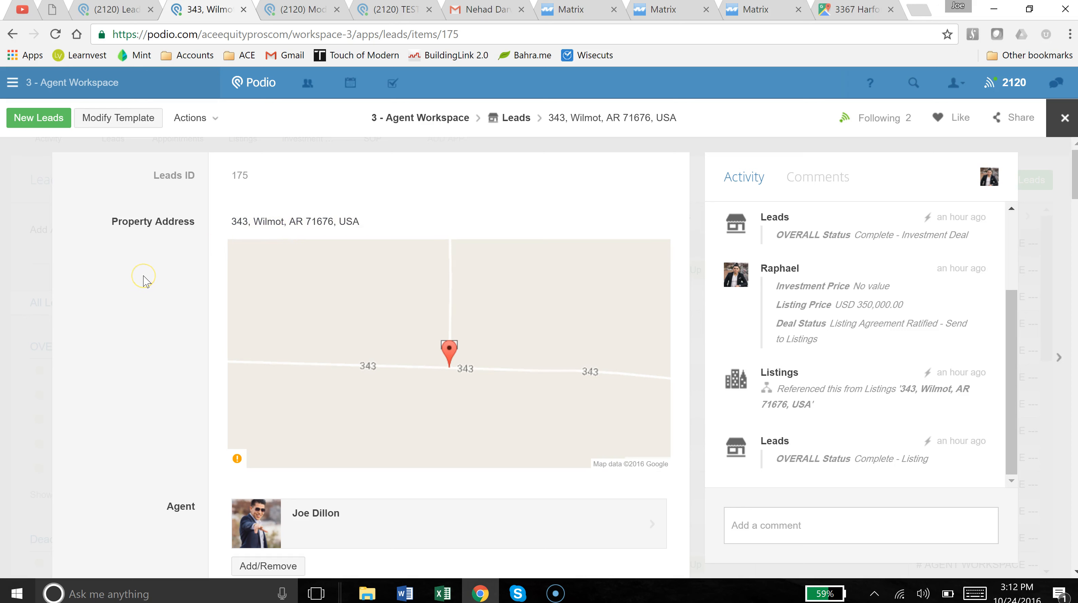
scroll(146, 281, "down", 2)
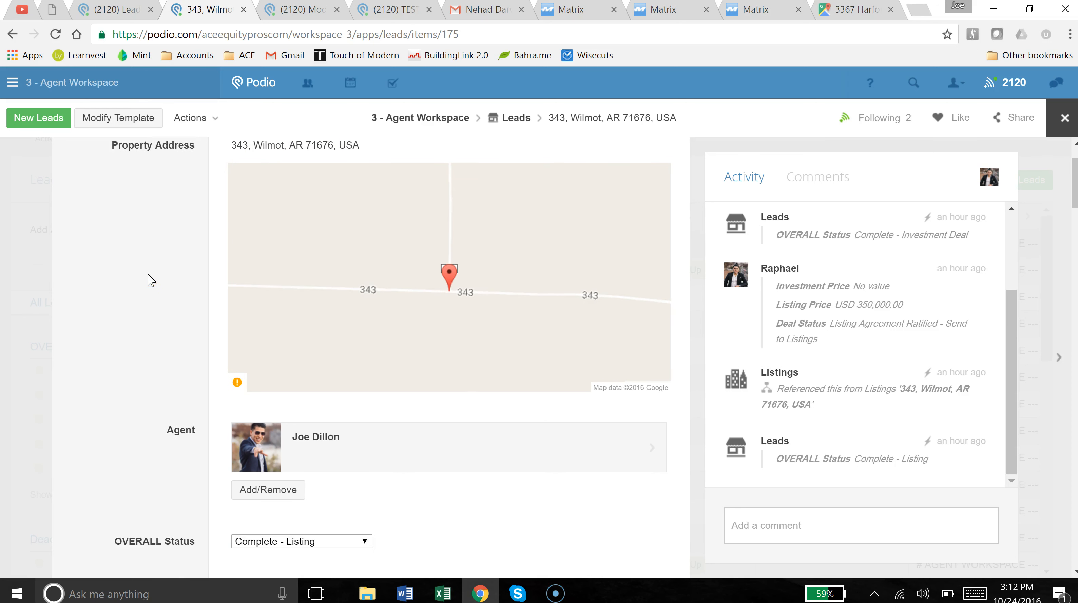
scroll(150, 281, "up", 2)
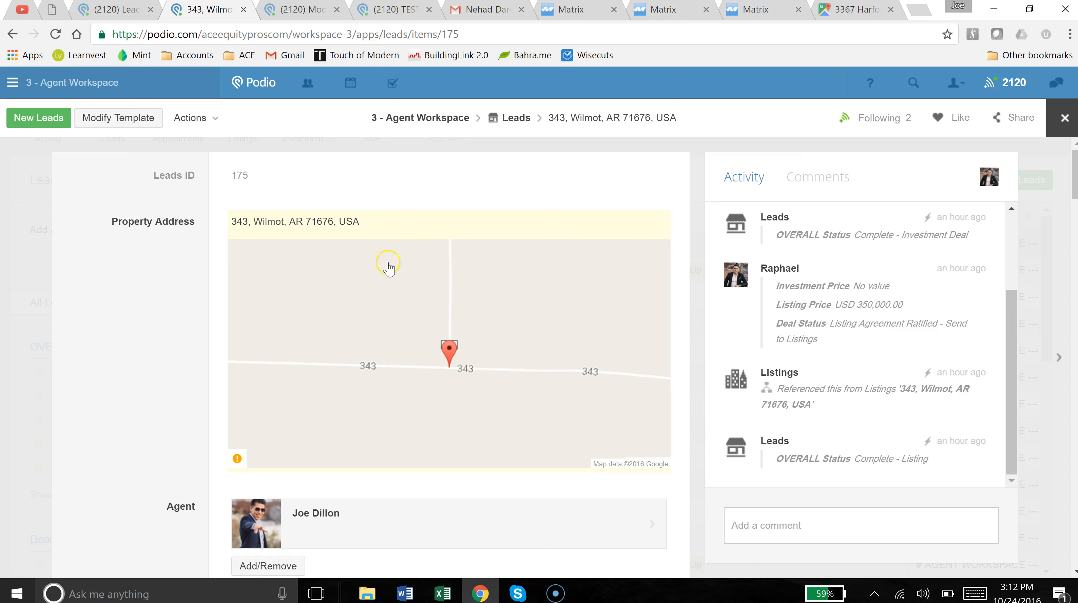
scroll(142, 363, "down", 2)
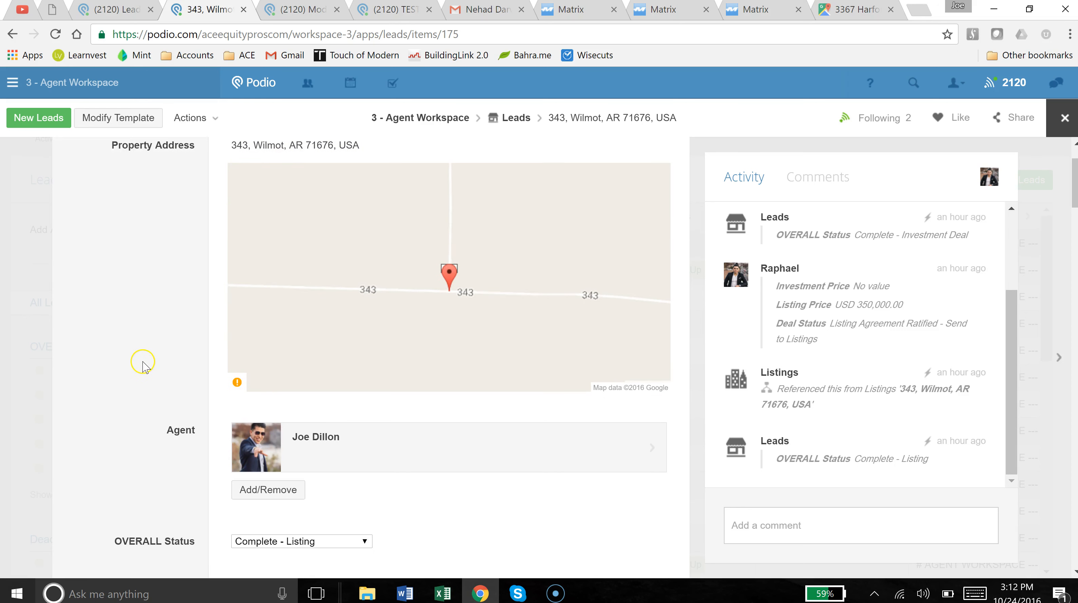
scroll(143, 363, "down", 2)
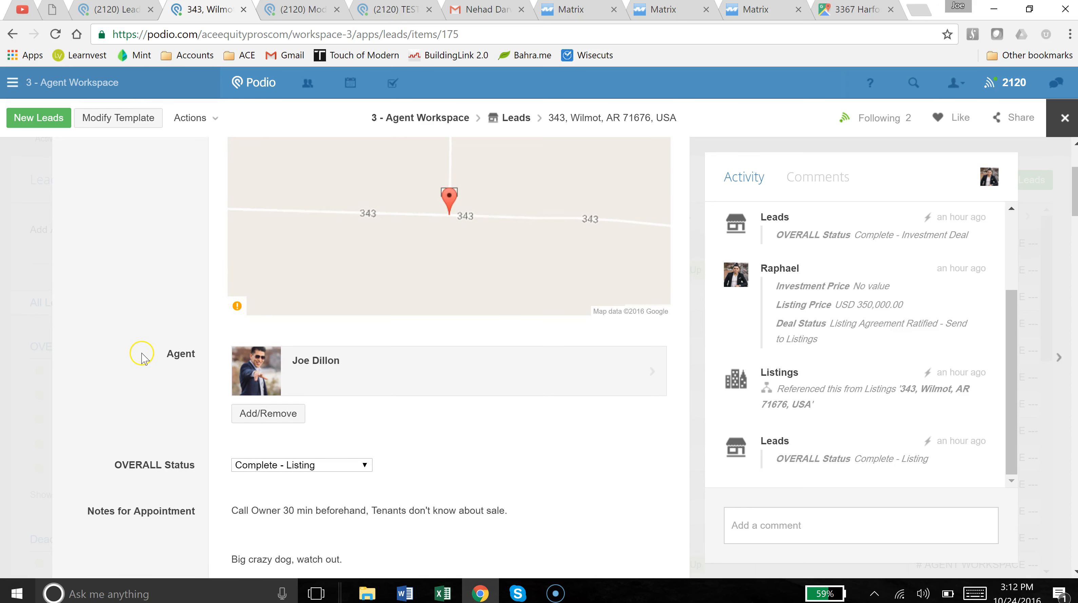
left_click_drag(140, 355, 373, 388)
left_click(101, 366)
scroll(131, 369, "down", 4)
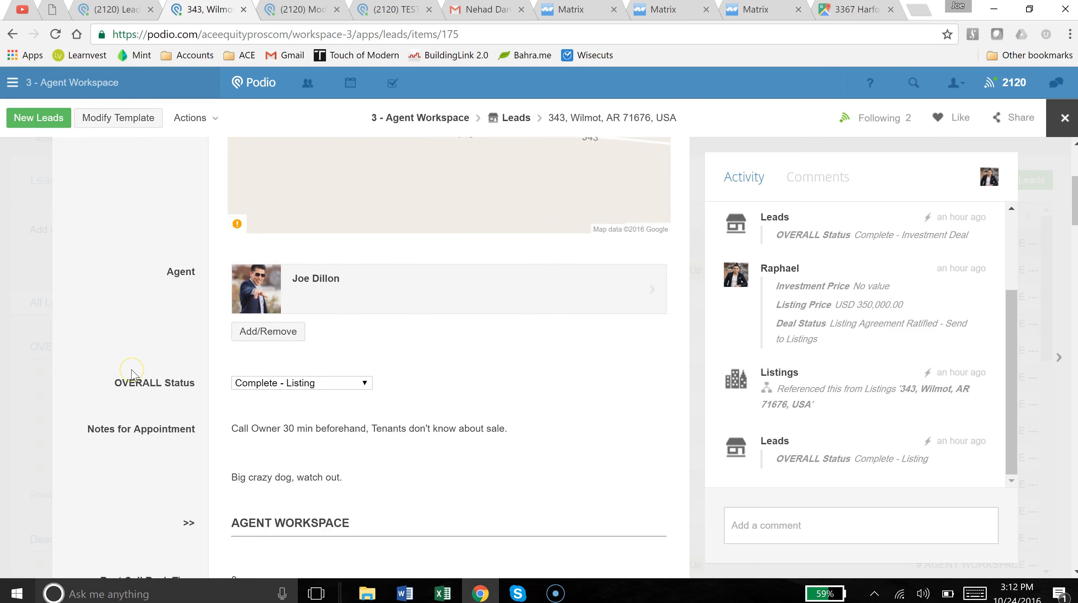
Set the OVERALL Status to New Lead and review the appointment notes and 3pm call-back time.
left_click(307, 315)
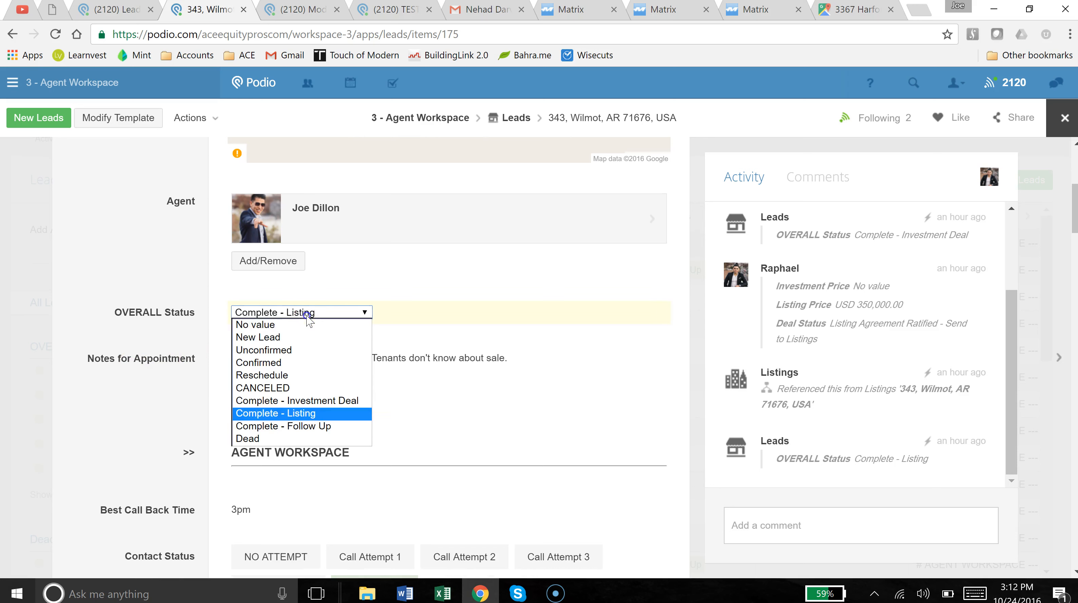
left_click(298, 338)
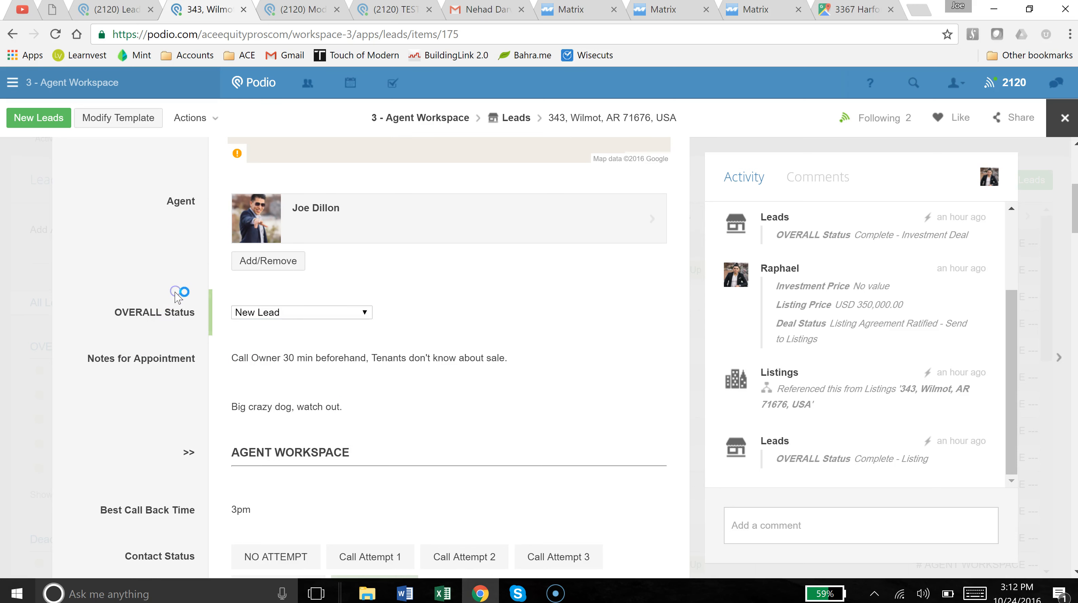
scroll(140, 291, "down", 2)
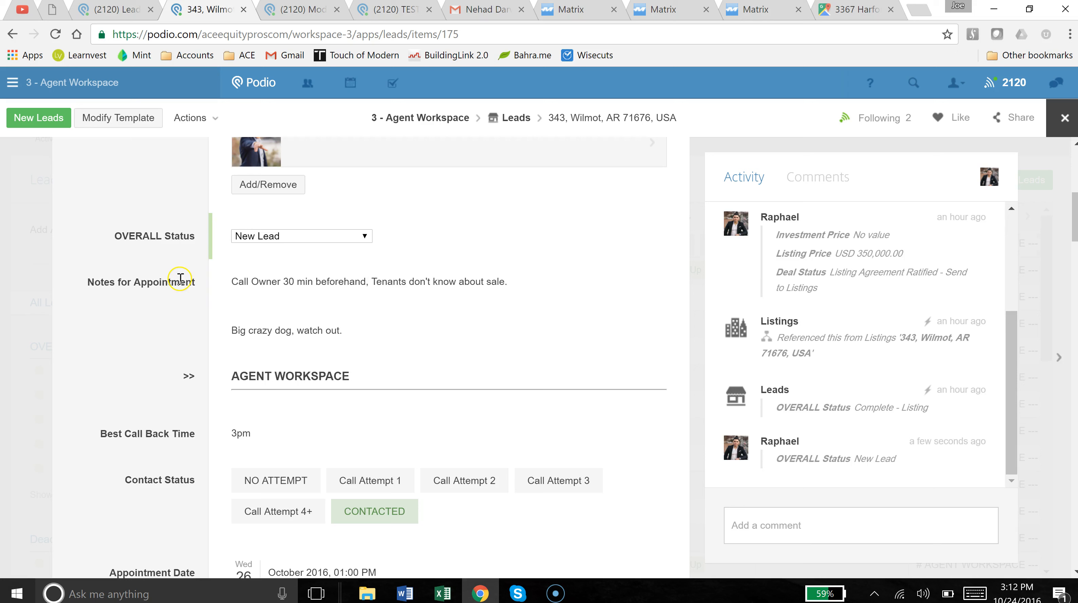
left_click_drag(78, 282, 198, 292)
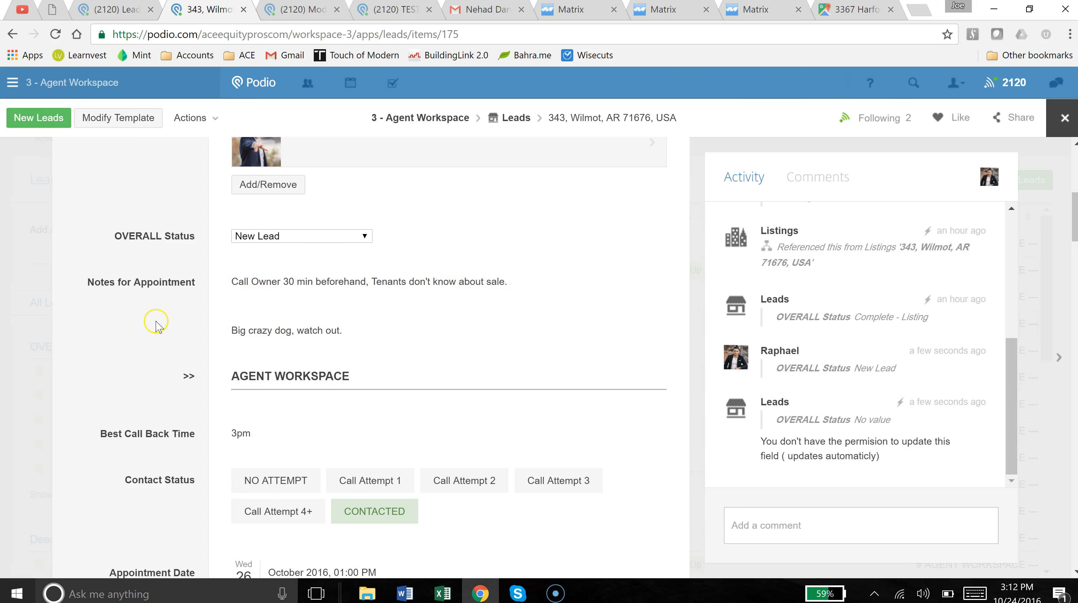
scroll(152, 321, "down", 2)
left_click_drag(104, 360, 255, 359)
left_click(173, 361)
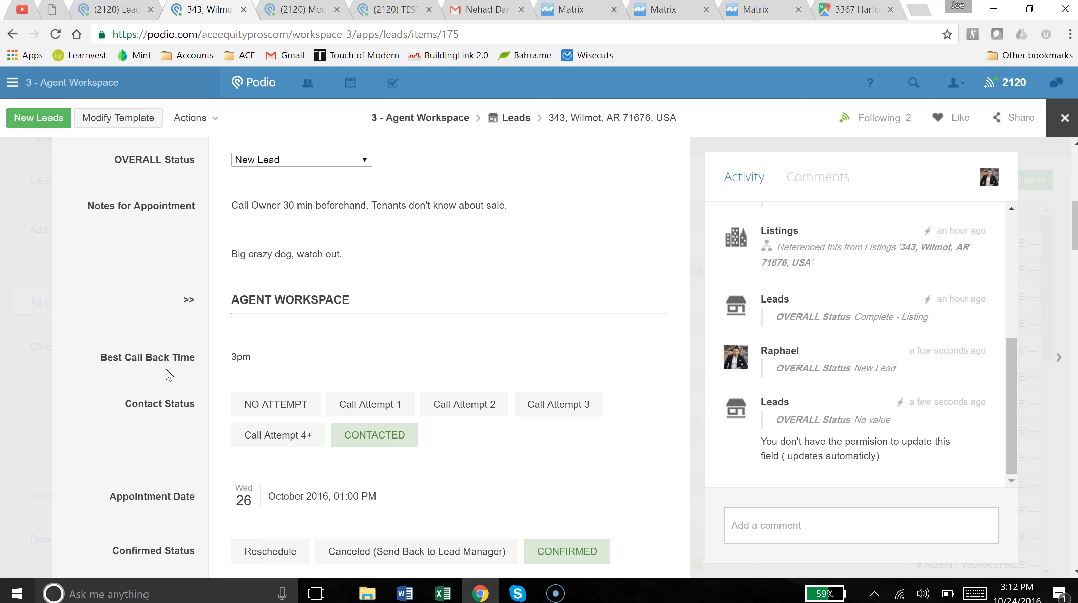
Set Contact Status to NO ATTEMPT and deselect the CONFIRMED and Completed statuses.
left_click(253, 403)
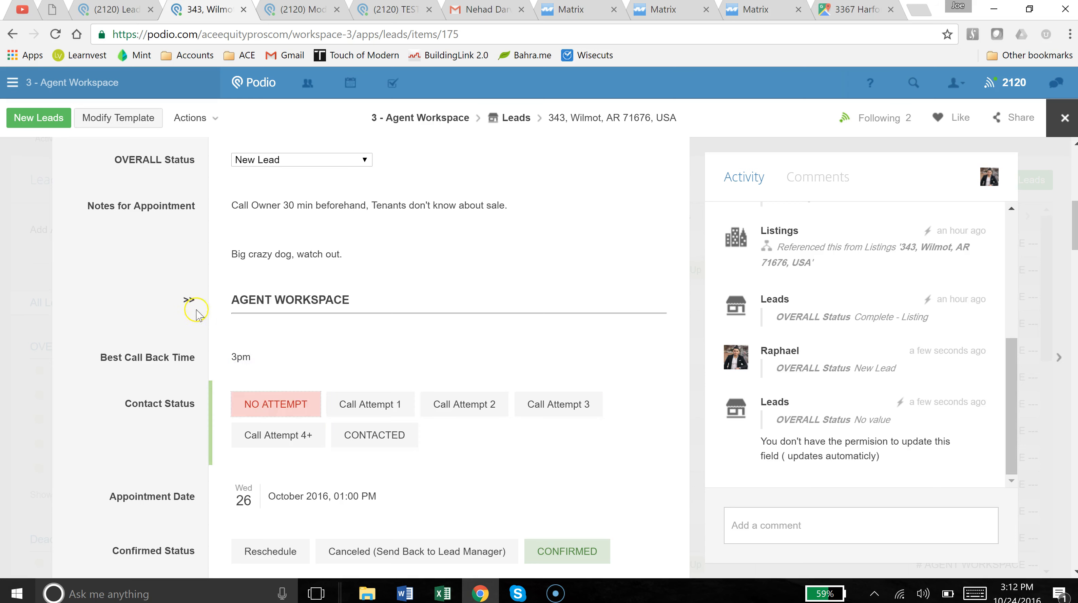
scroll(126, 323, "down", 1)
scroll(125, 323, "down", 1)
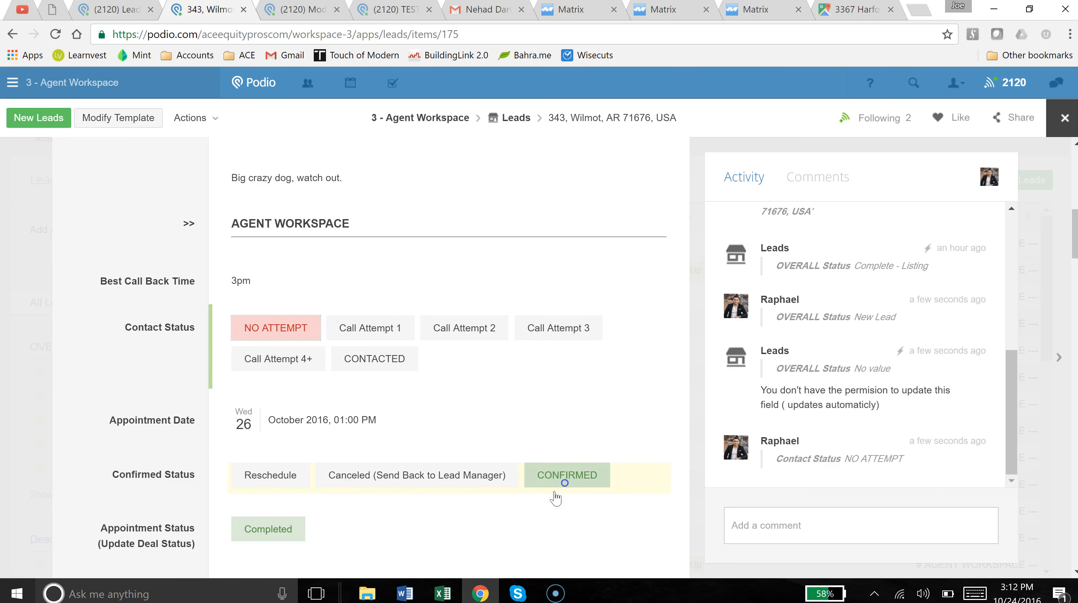
left_click(556, 479)
left_click(243, 534)
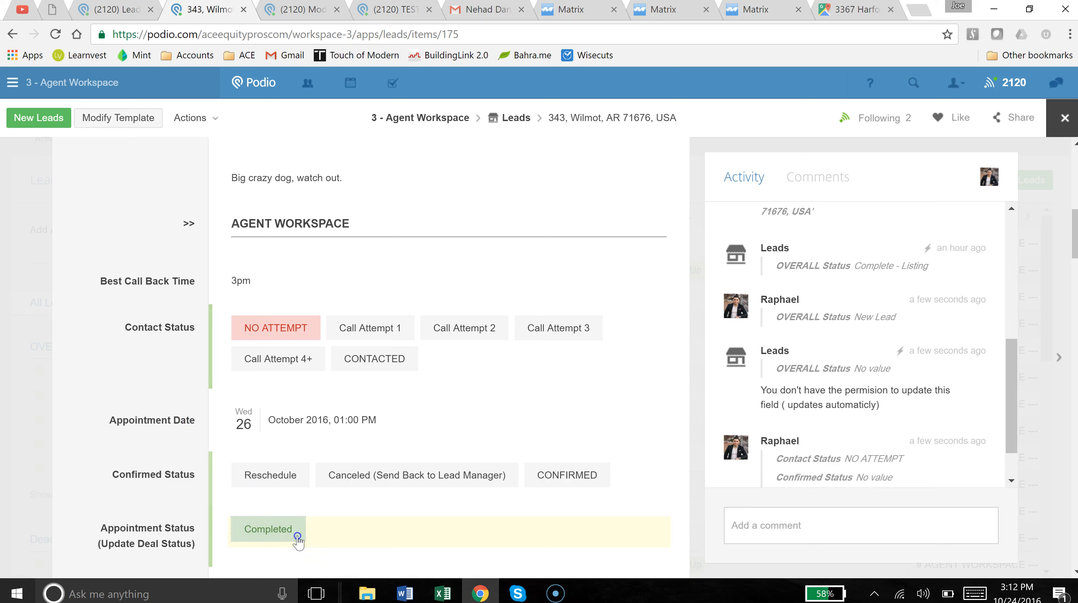
left_click(266, 533)
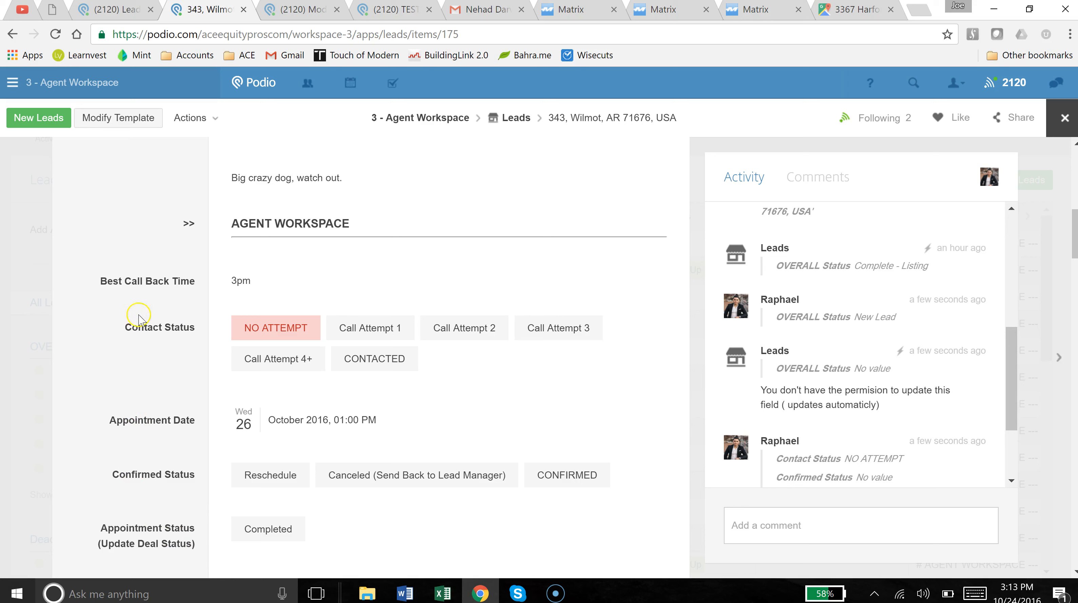
left_click(254, 331)
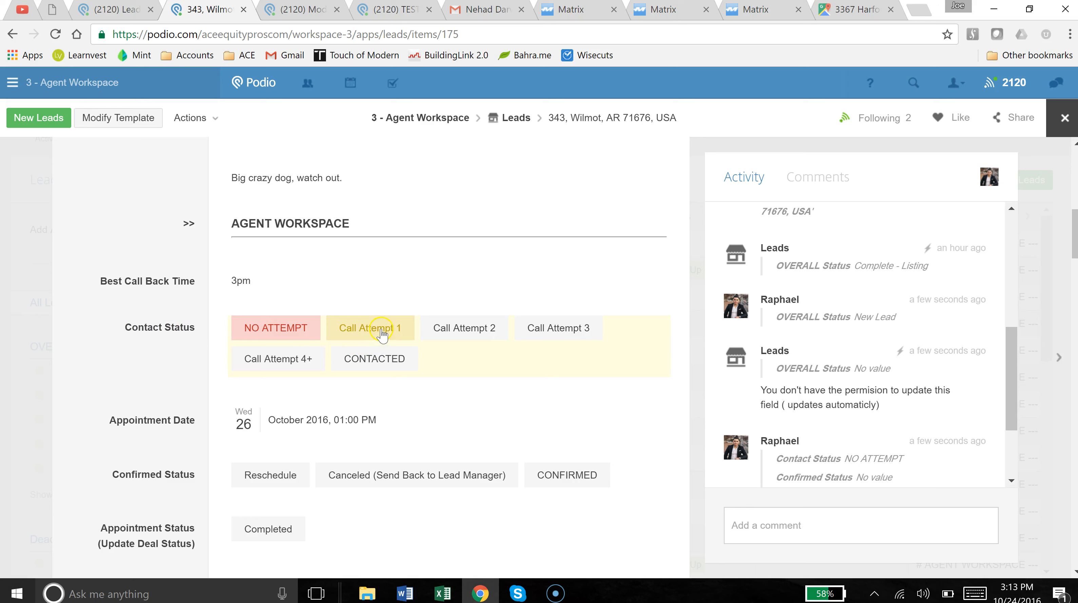
Set Contact Status to Call Attempt 1 and check the confirmation SMS logged in the activity feed.
left_click(354, 338)
left_click(878, 451)
scroll(962, 416, "down", 3)
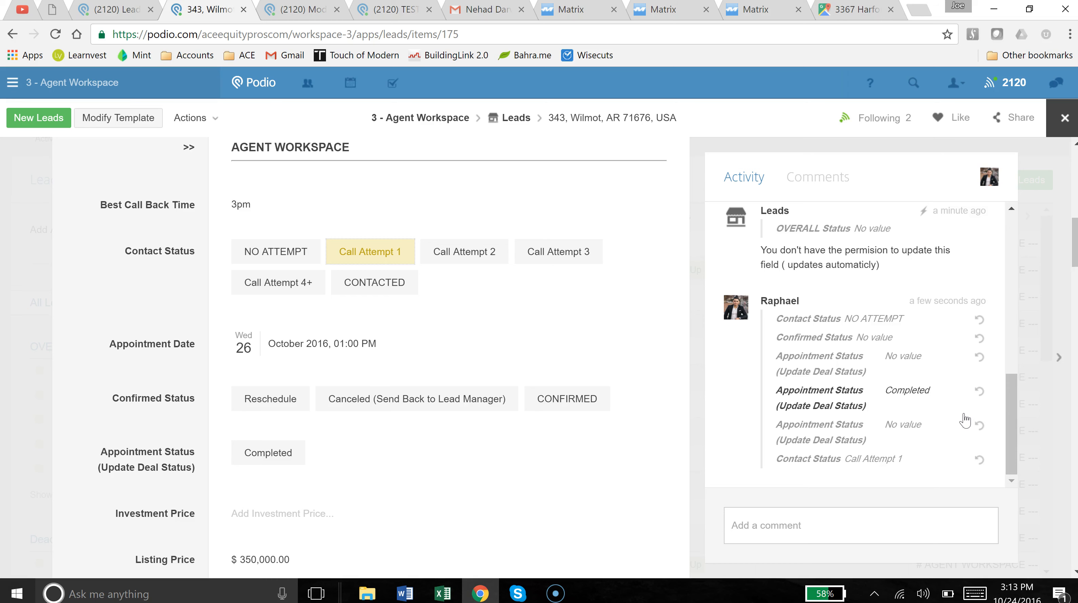
scroll(288, 332, "up", 6)
scroll(244, 287, "up", 6)
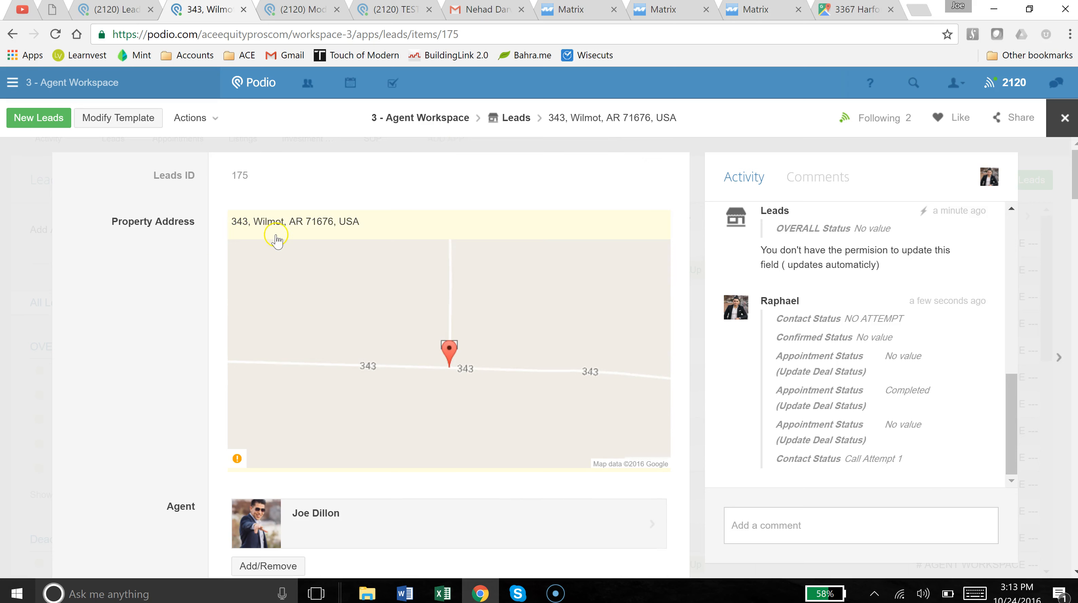
scroll(165, 274, "down", 10)
scroll(165, 277, "down", 2)
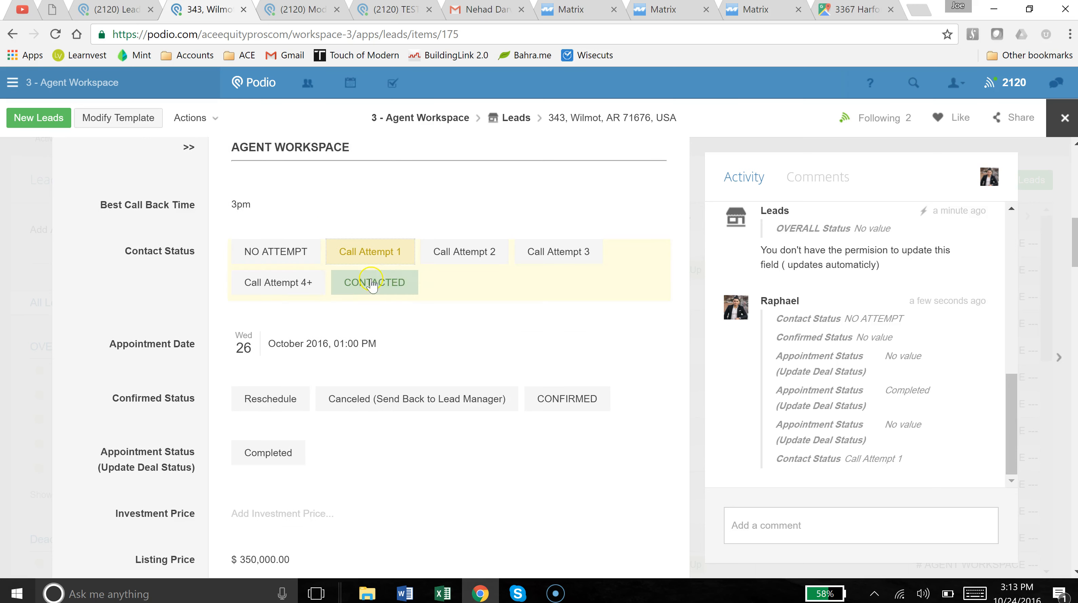
Try Contact Status values Call Attempt 2, 3, 4+ and CONTACTED in turn.
left_click(466, 261)
left_click(406, 259)
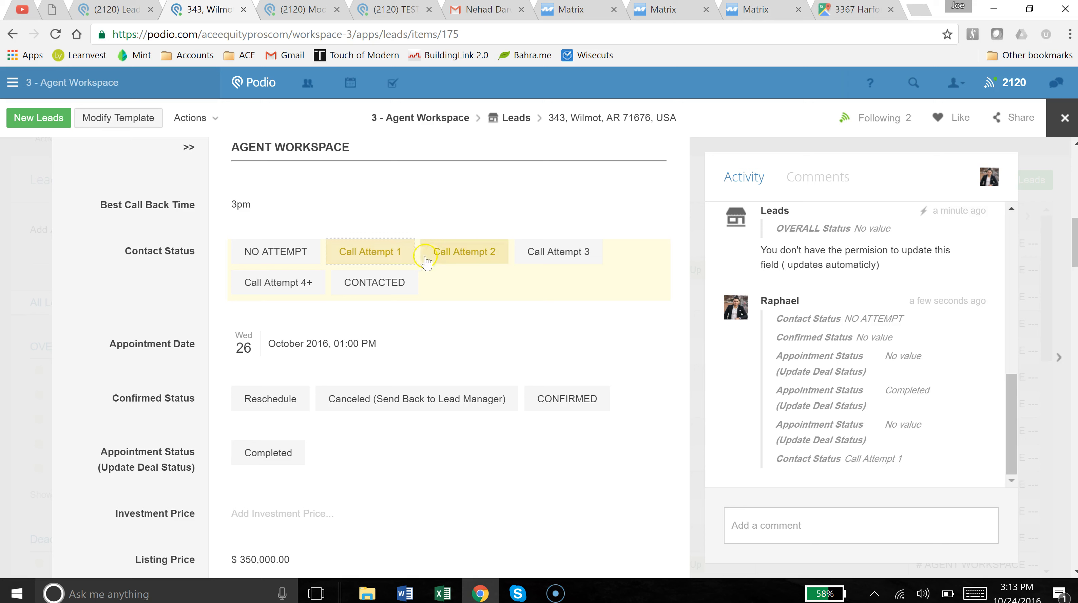
left_click(492, 262)
left_click(563, 260)
left_click(286, 283)
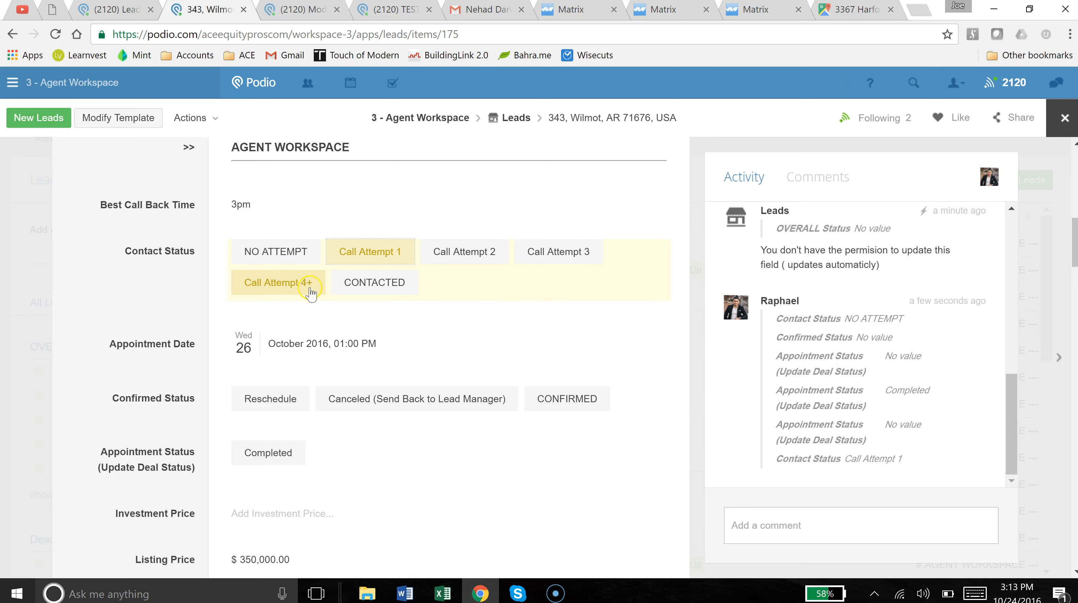
left_click(378, 291)
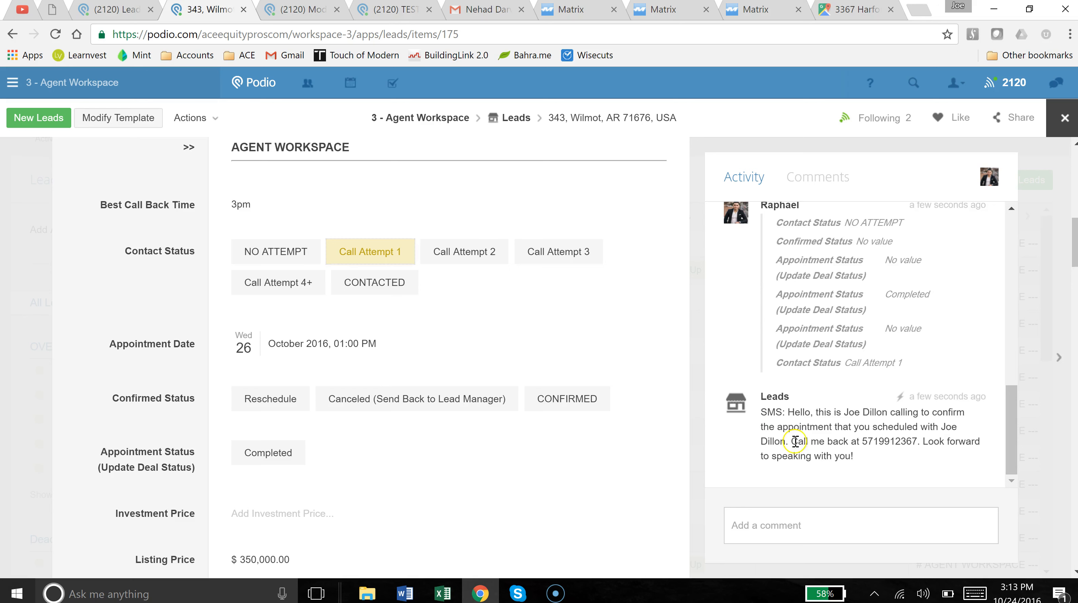
left_click_drag(788, 412, 942, 416)
left_click(844, 435)
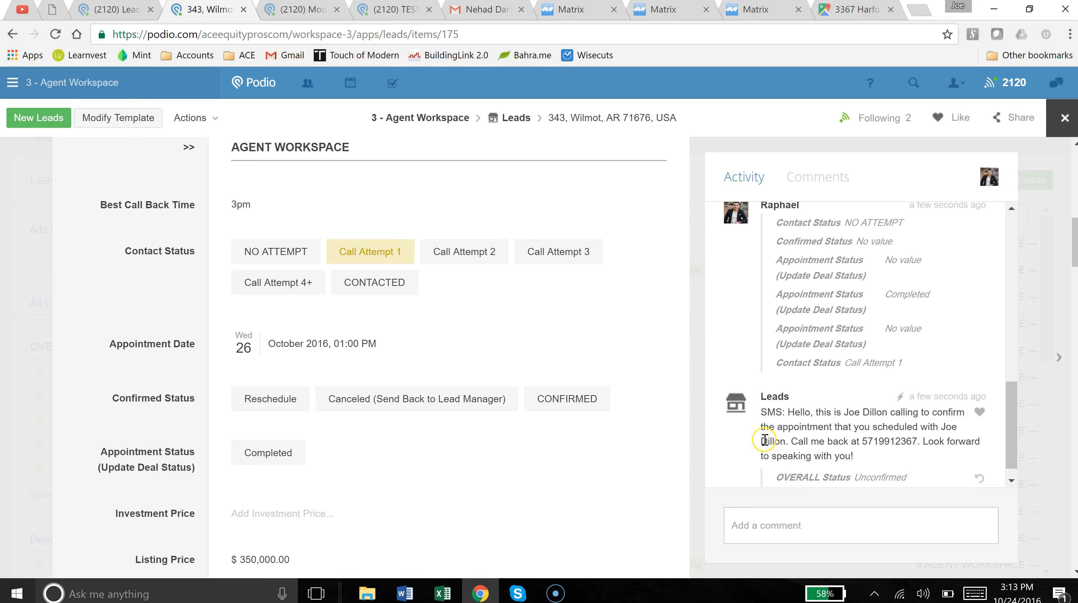
left_click(941, 427)
left_click_drag(941, 427, 793, 444)
left_click(804, 446)
left_click_drag(861, 441, 916, 441)
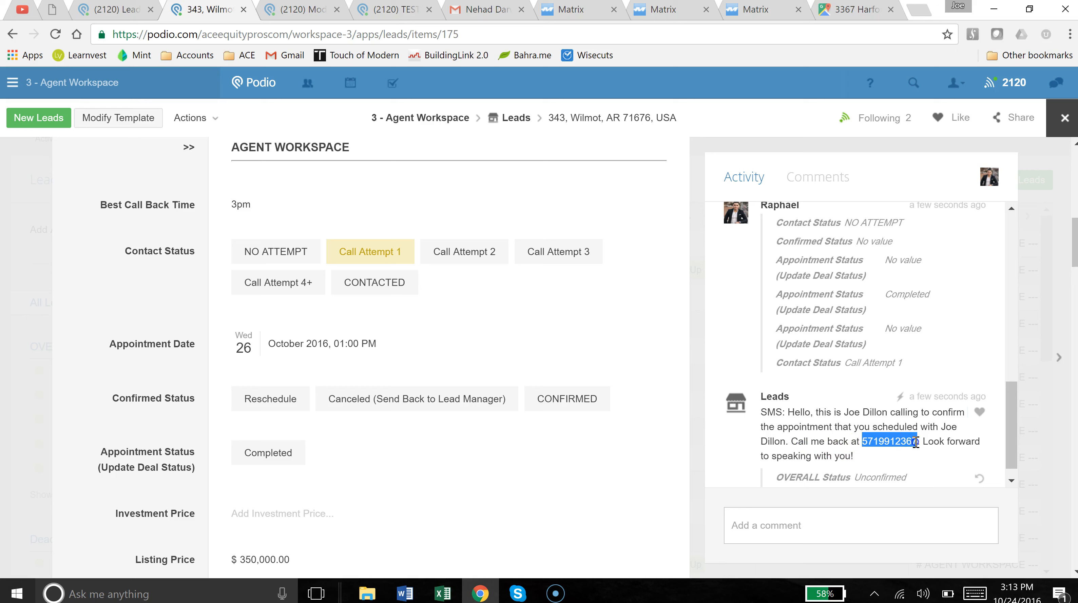
left_click(832, 456)
scroll(841, 398, "down", 1)
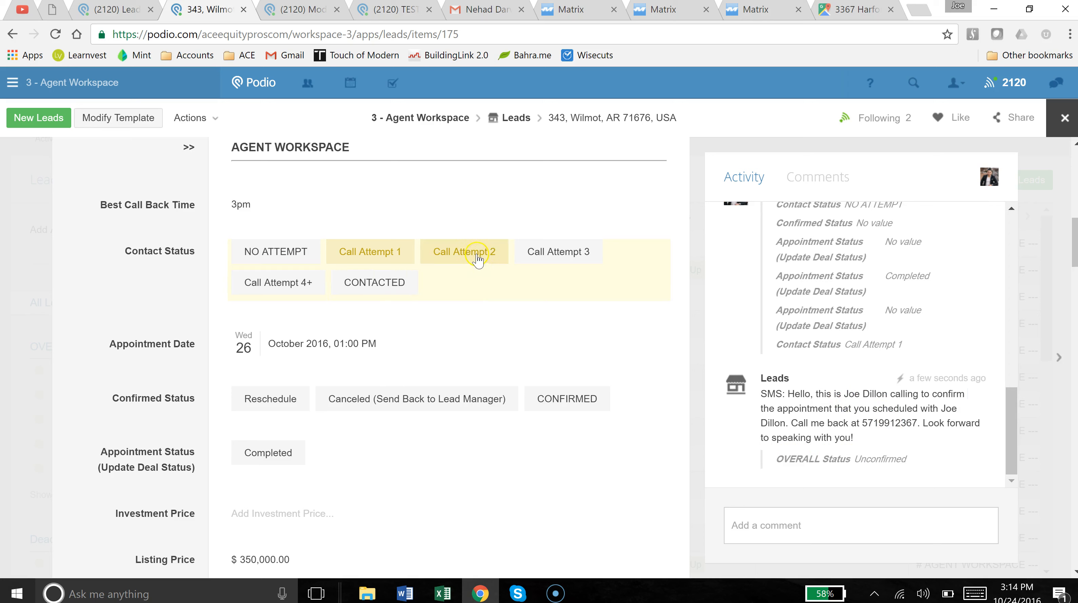
Set Contact Status to CONTACTED after briefly trying Call Attempt 2, then review the feed.
left_click(486, 268)
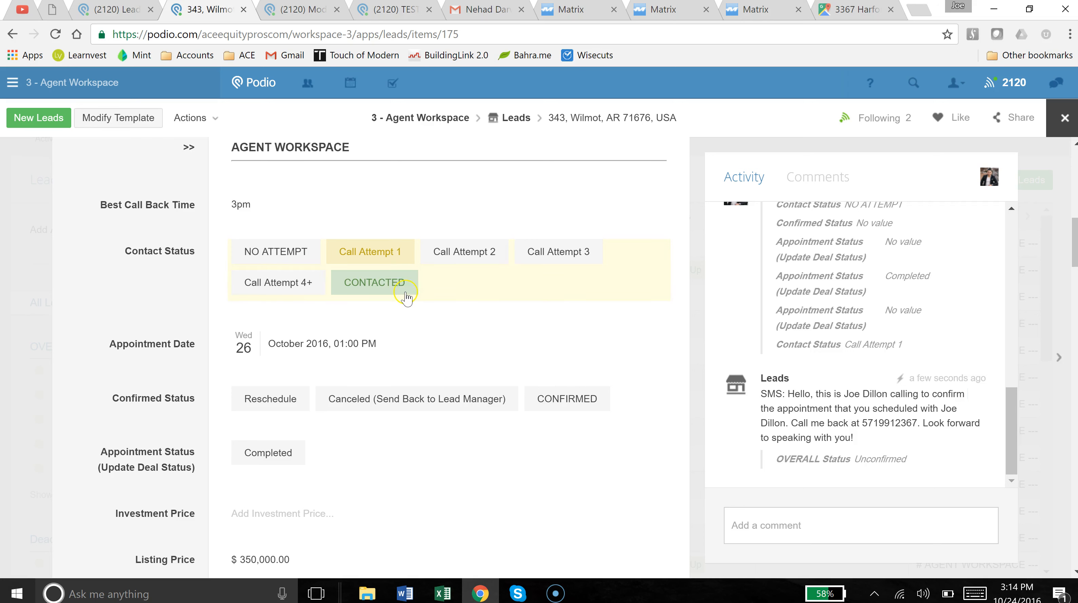
left_click(393, 292)
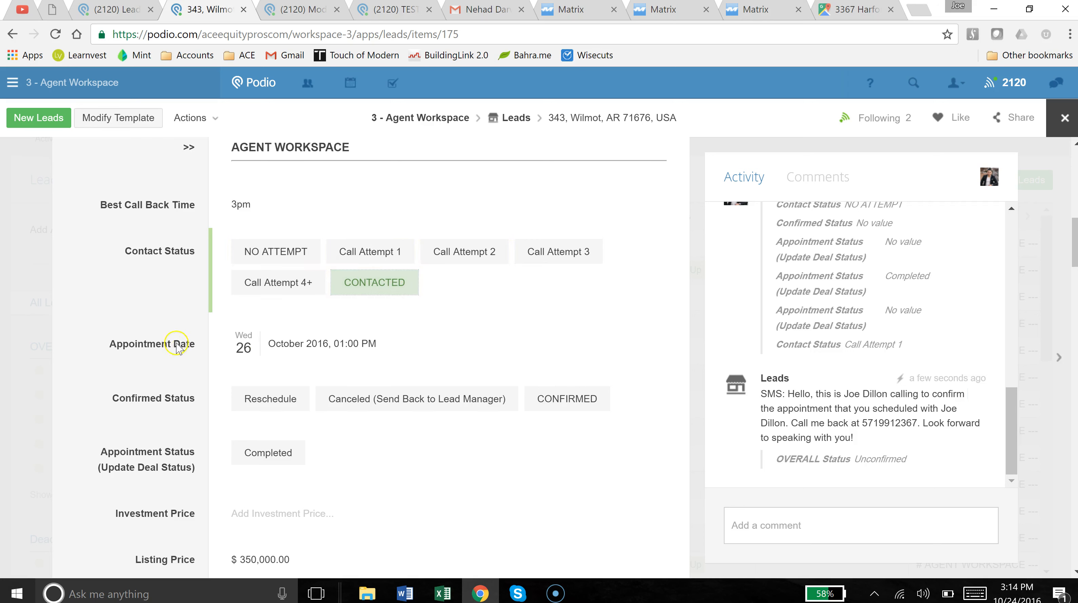
scroll(124, 298, "down", 2)
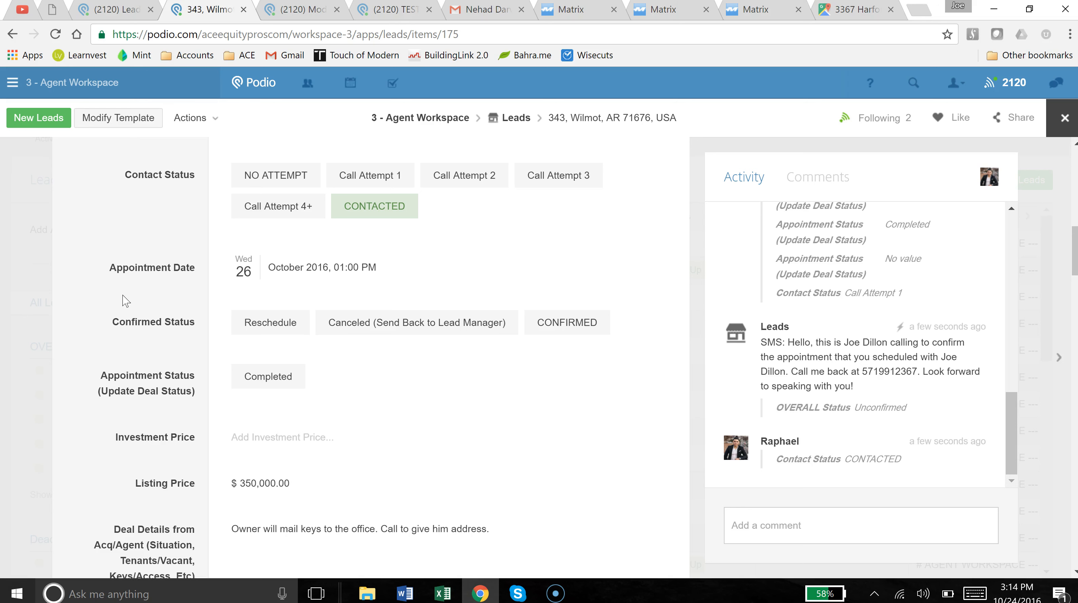
scroll(136, 300, "up", 4)
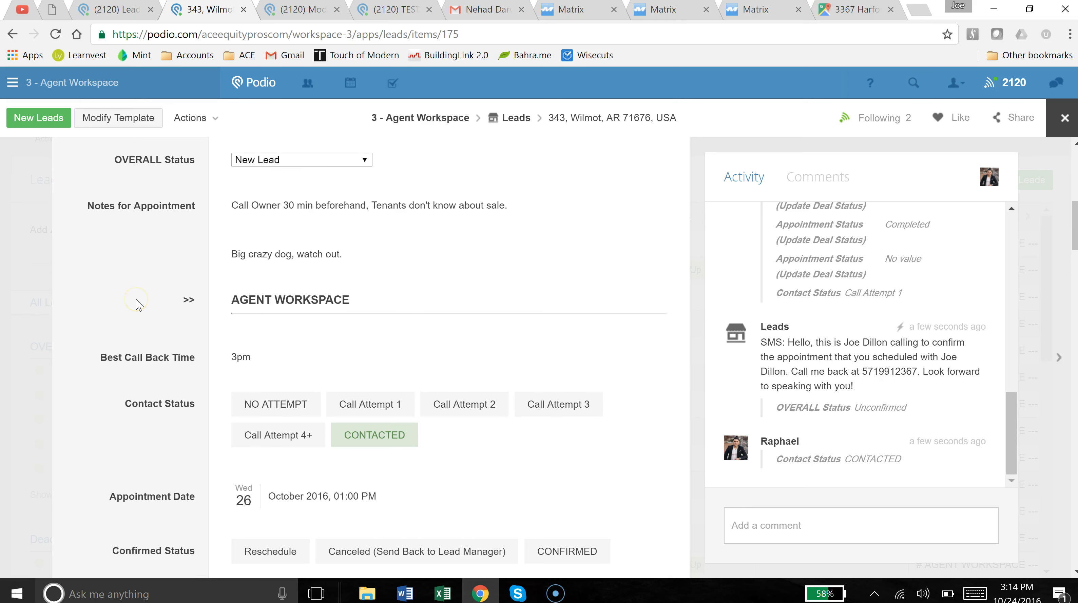
scroll(136, 299, "up", 2)
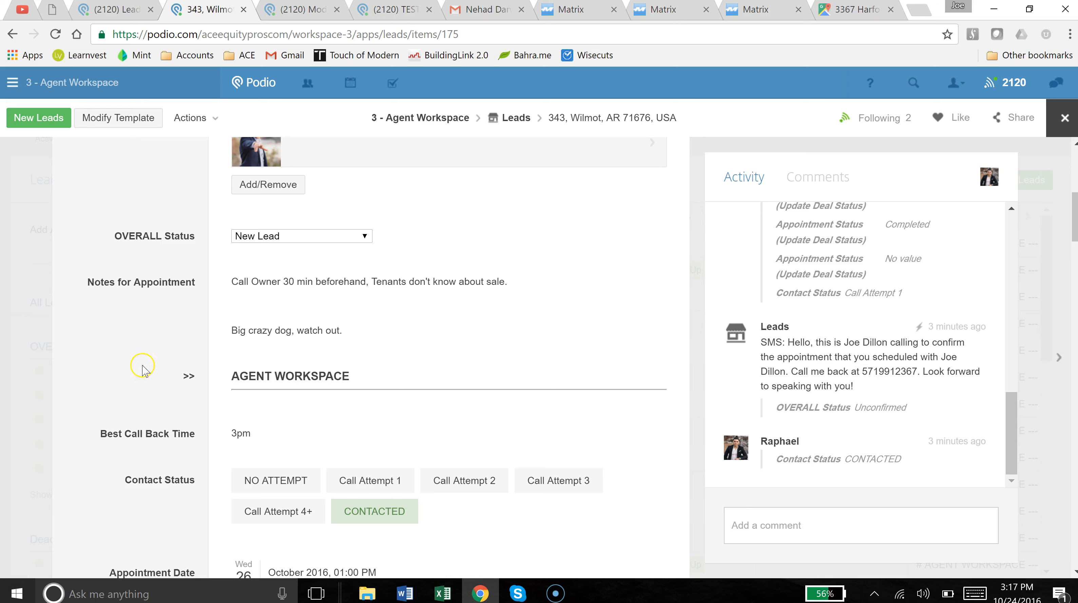
Change the appointment time to 3:00 PM on 10/26/2016.
scroll(186, 366, "down", 2)
scroll(187, 365, "down", 2)
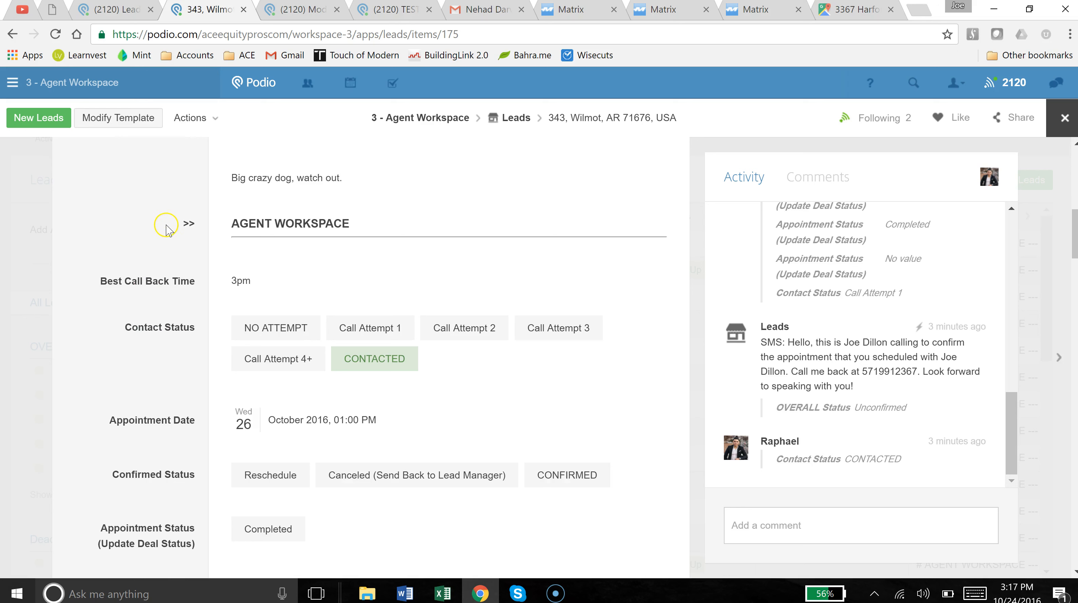
scroll(152, 274, "down", 2)
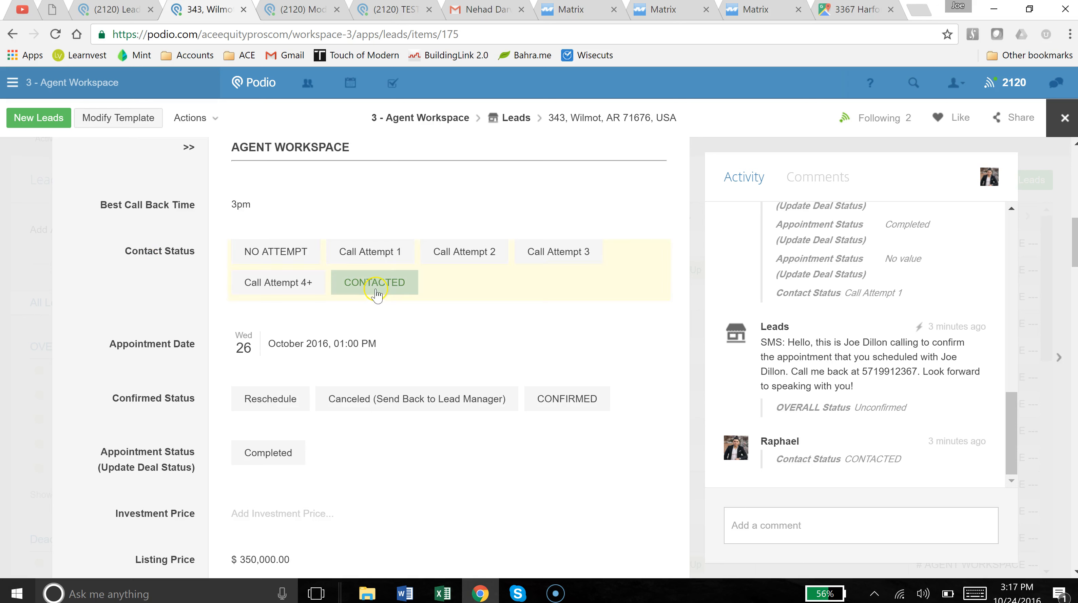
left_click(190, 355)
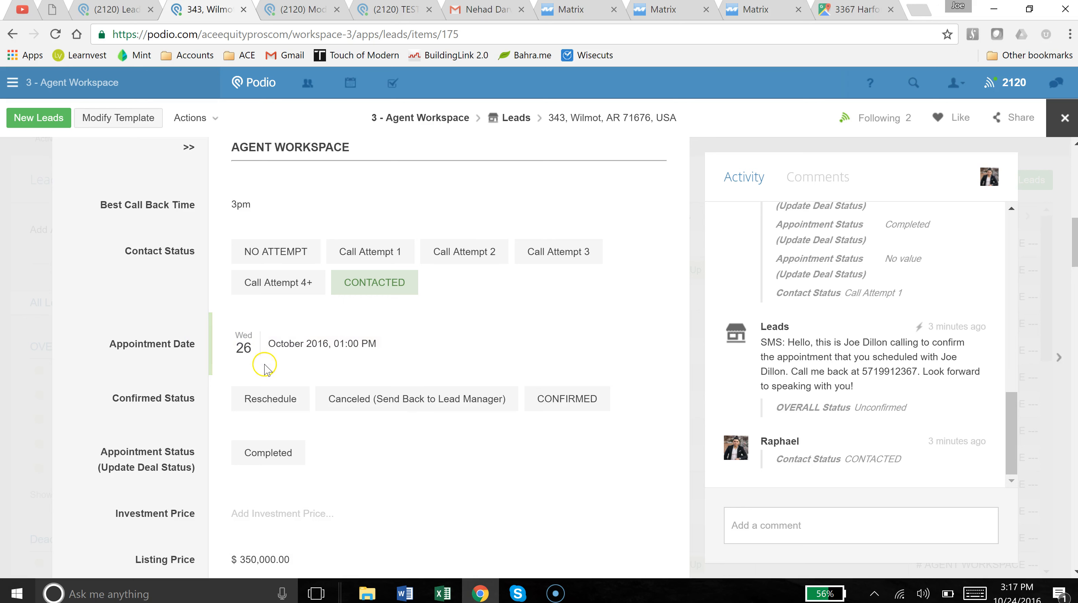
left_click(310, 351)
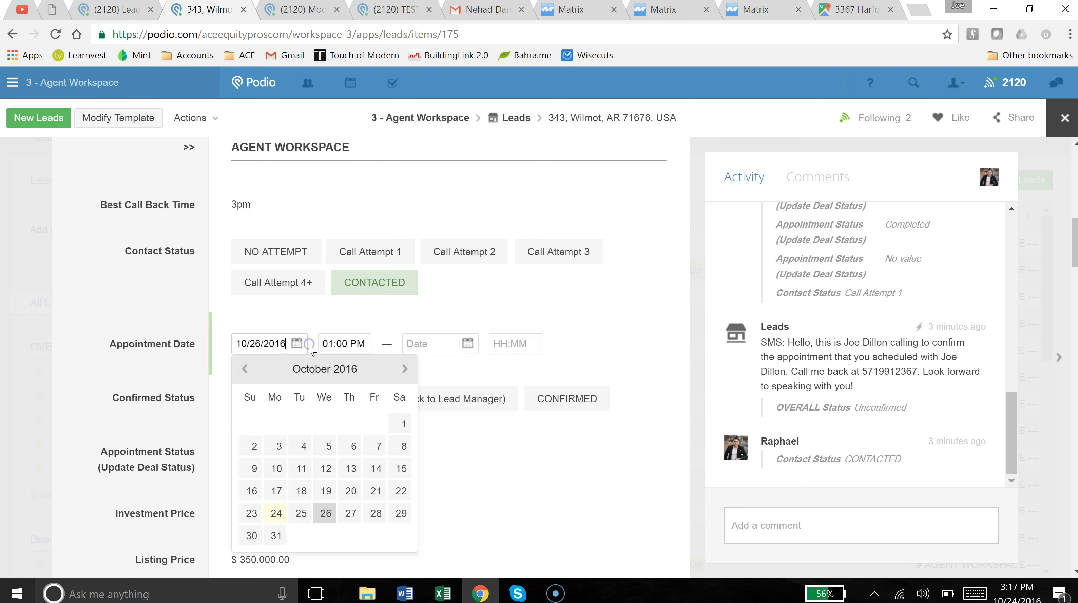
left_click(335, 346)
type("3")
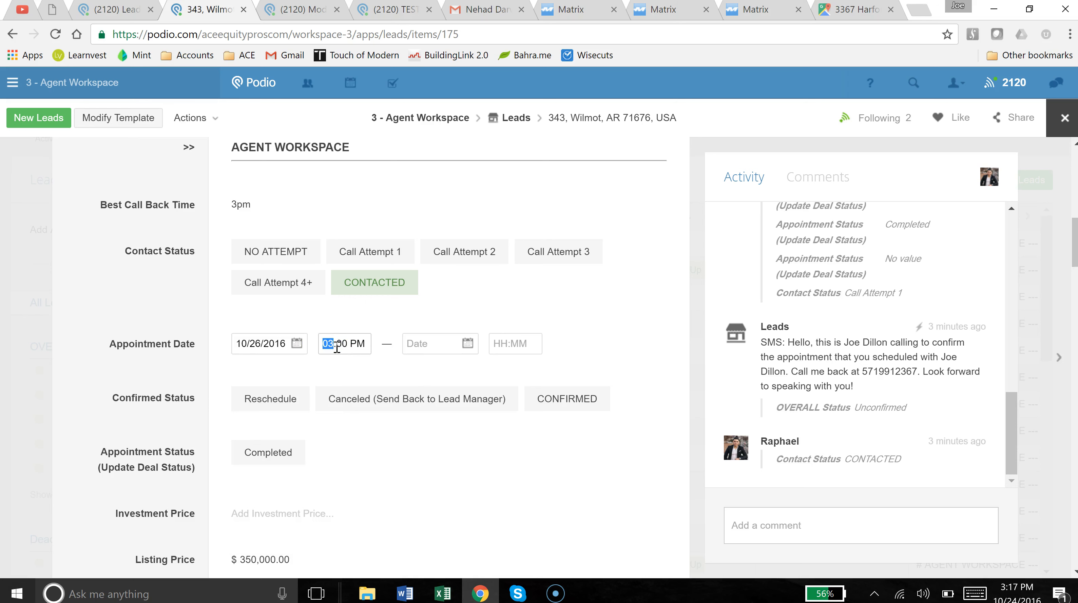
left_click(193, 318)
Mark the appointment CONFIRMED under Confirmed Status.
scroll(197, 326, "down", 2)
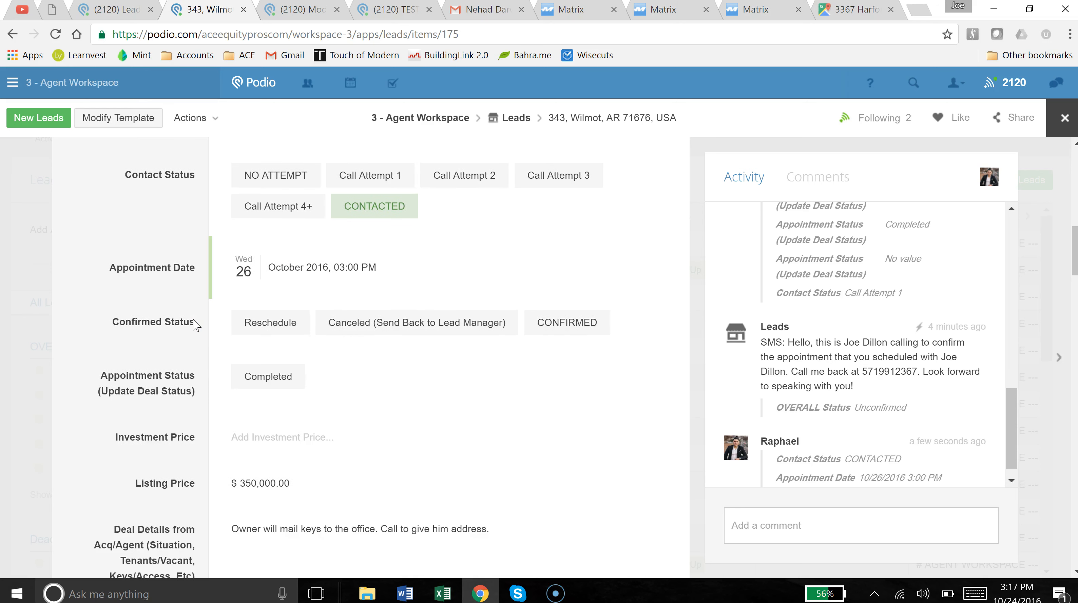
left_click(579, 332)
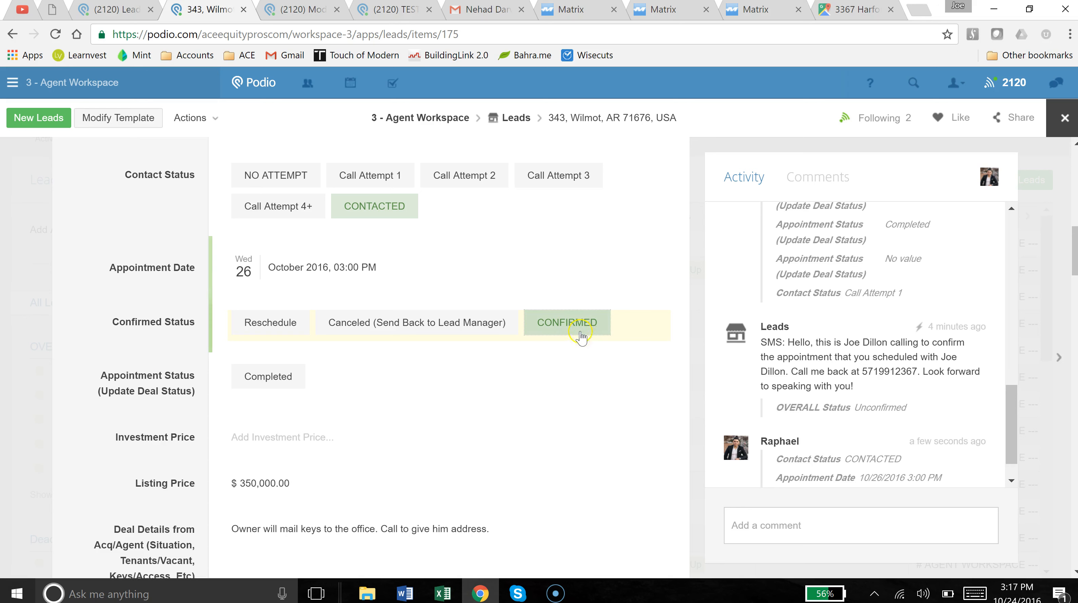
left_click(268, 335)
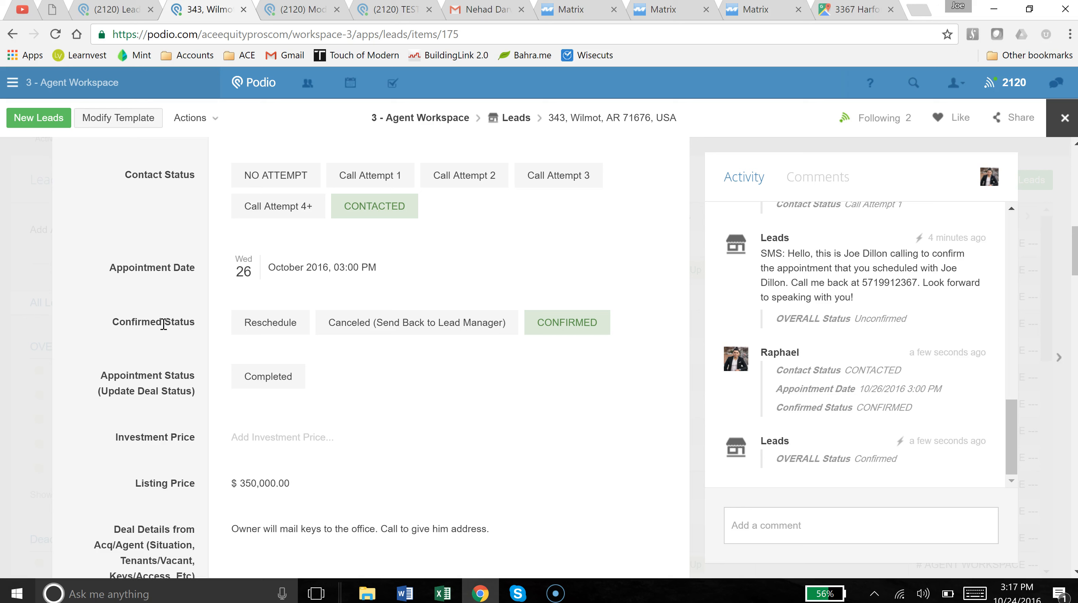
Clear the appointment date and time and set Confirmed Status to Reschedule.
left_click(281, 287)
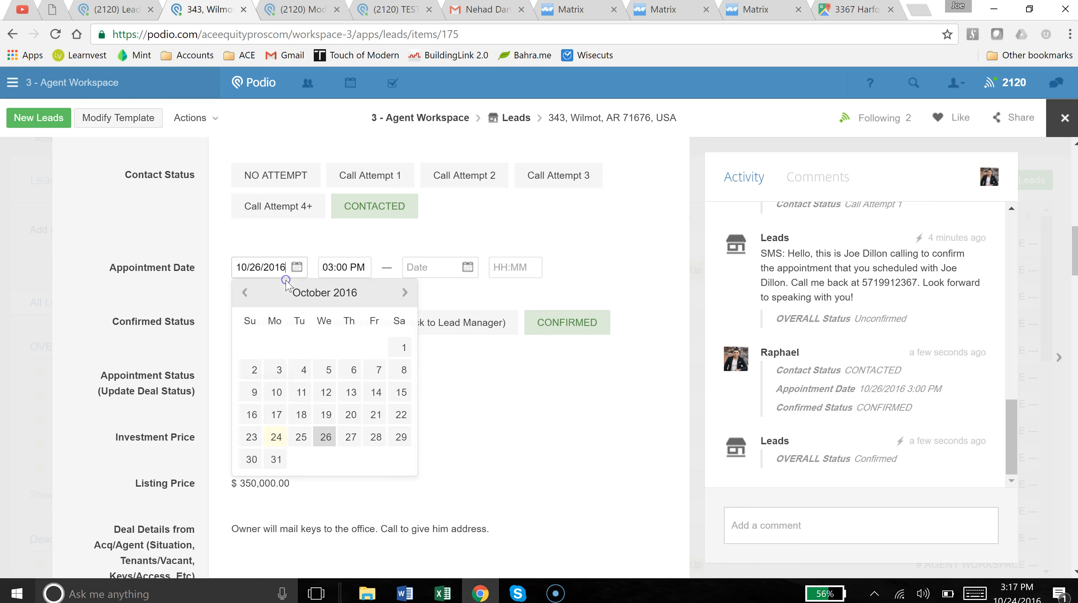
left_click_drag(280, 266, 167, 264)
key("Delete")
key("Delete")
left_click(364, 268)
key("Delete")
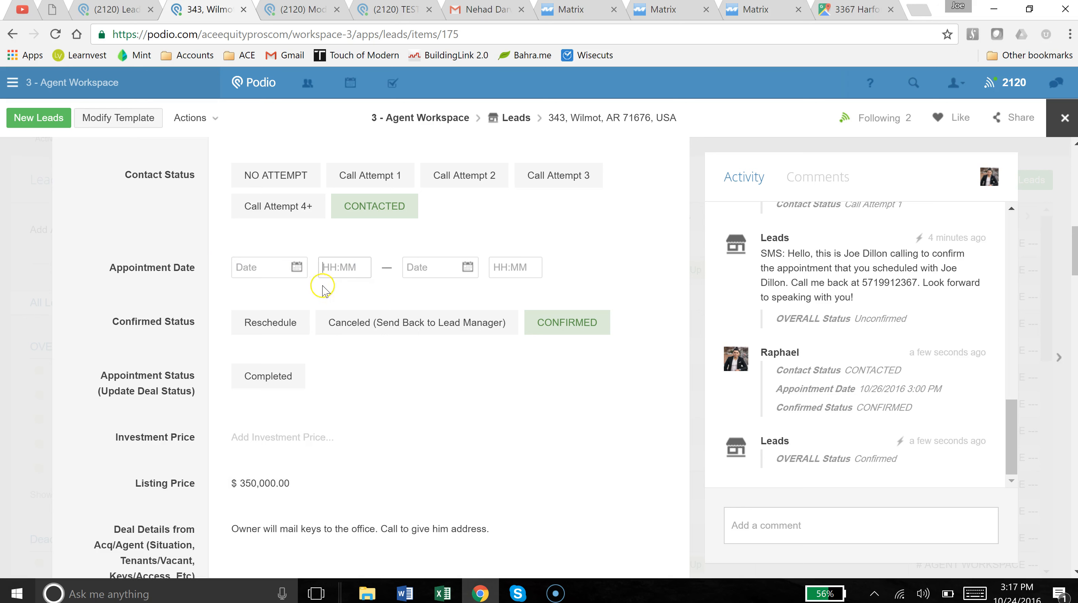
left_click(186, 332)
left_click(259, 325)
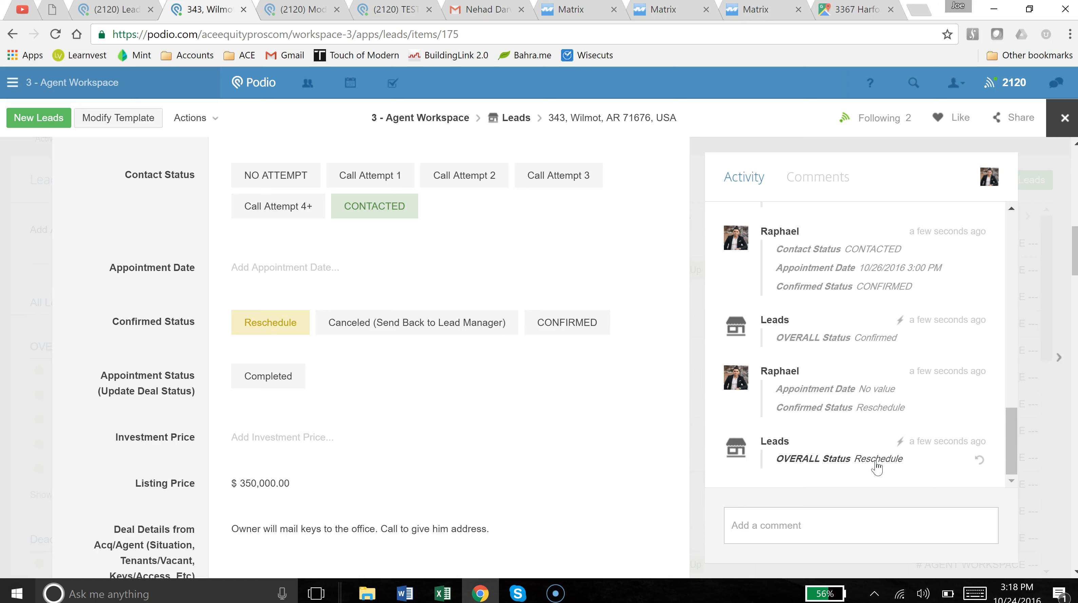
Post the comment 'comment' on the lead.
left_click(843, 511)
left_click(825, 491)
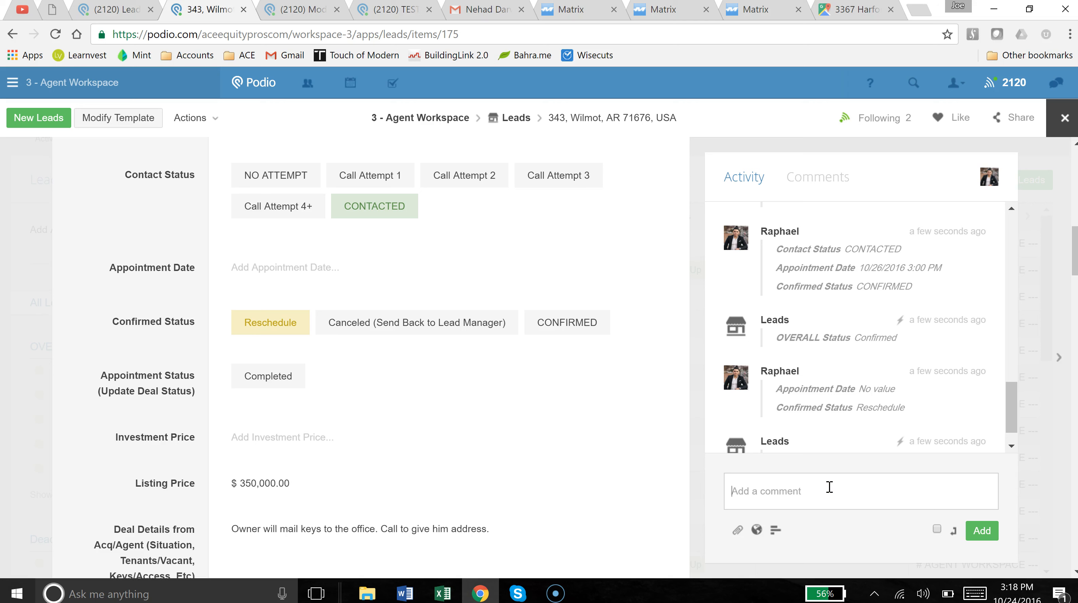
type("comment")
key("Return")
left_click(995, 546)
left_click(979, 529)
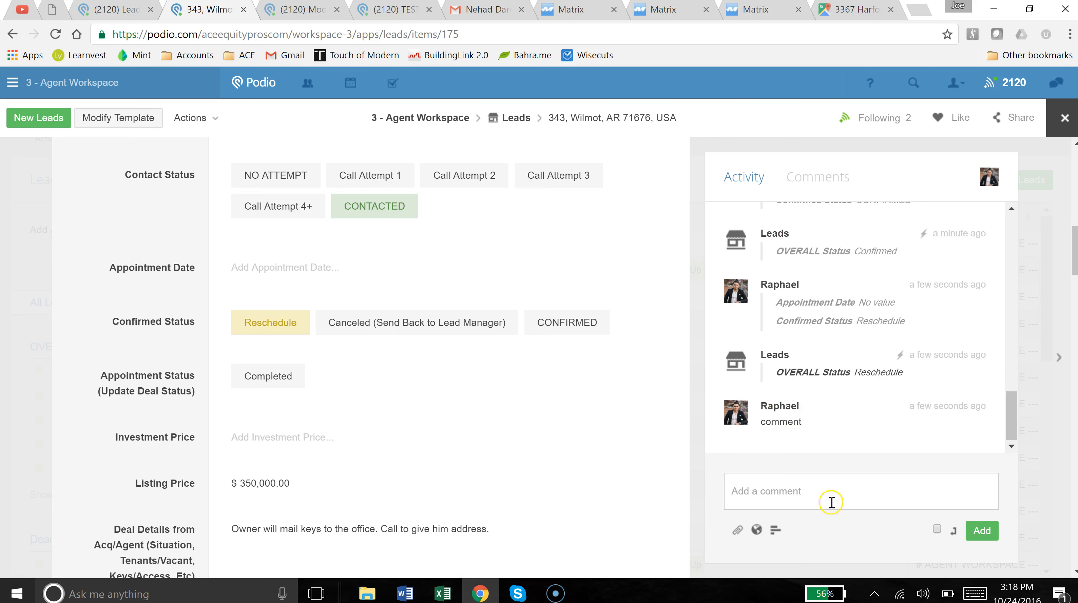
Check the lead's Comments tab, then return to the full activity feed.
scroll(793, 360, "up", 2)
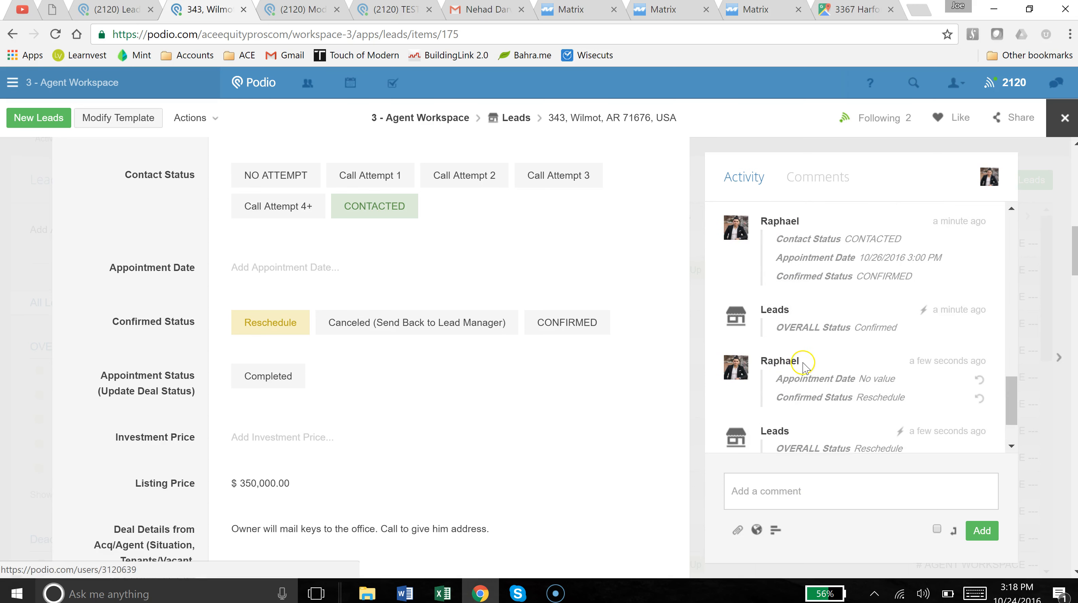
scroll(798, 372, "down", 2)
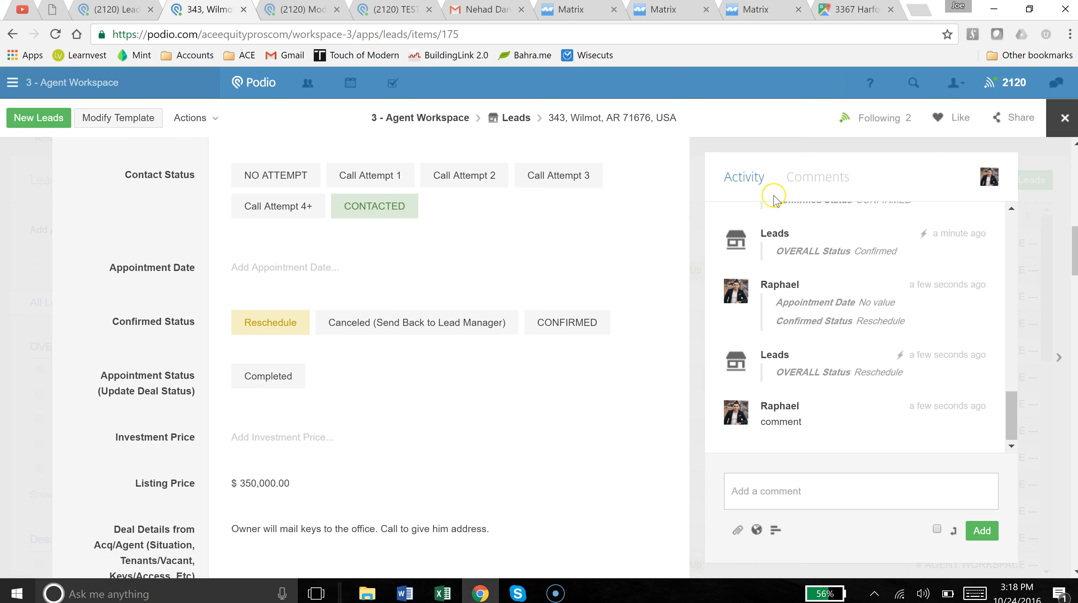
left_click(807, 183)
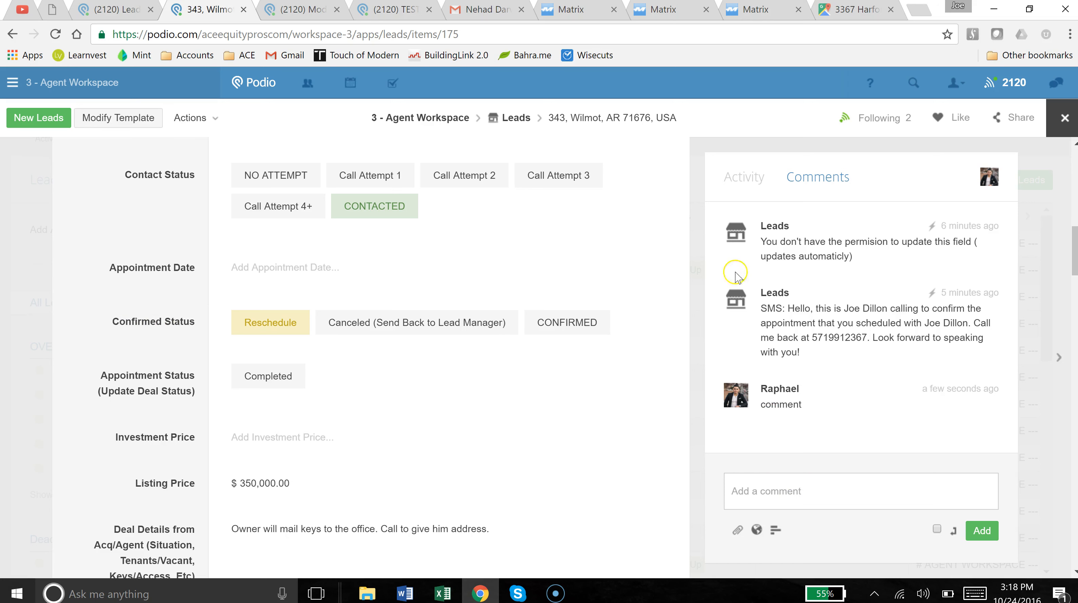
left_click(745, 175)
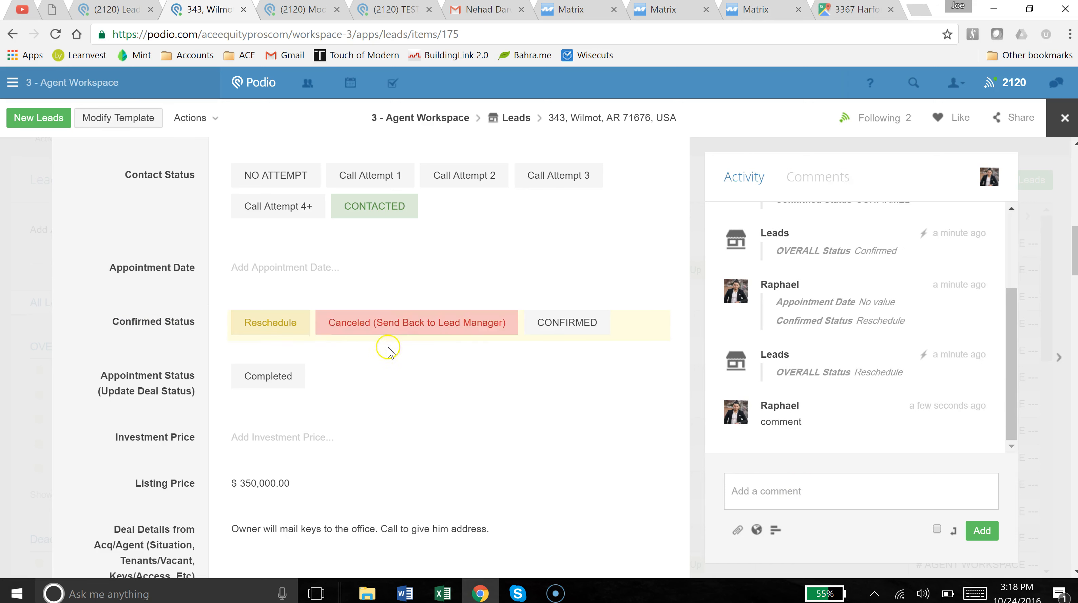
left_click(373, 333)
left_click(364, 378)
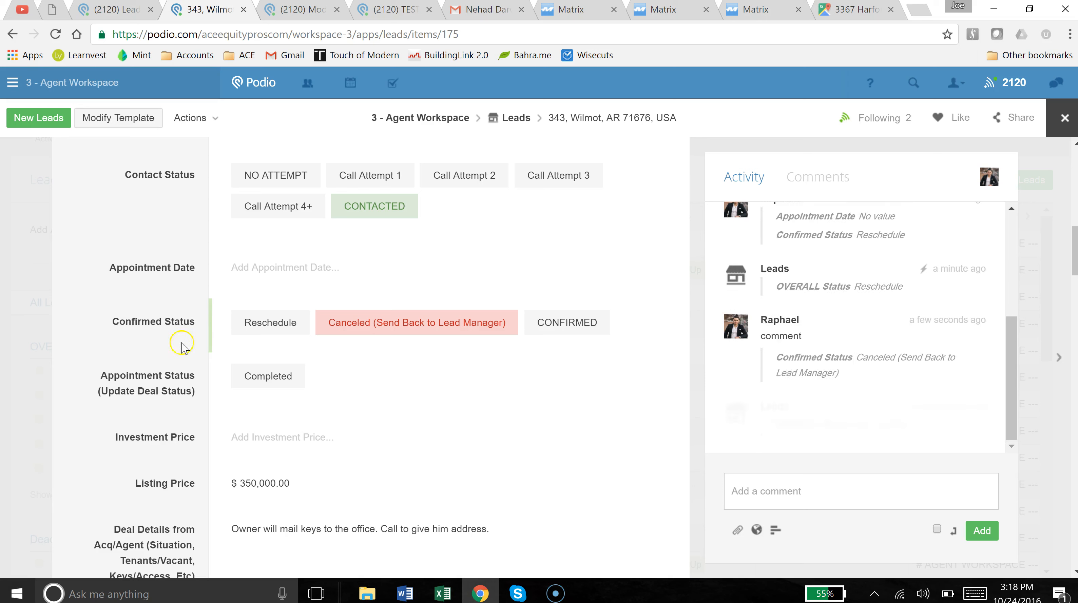
scroll(199, 316, "down", 2)
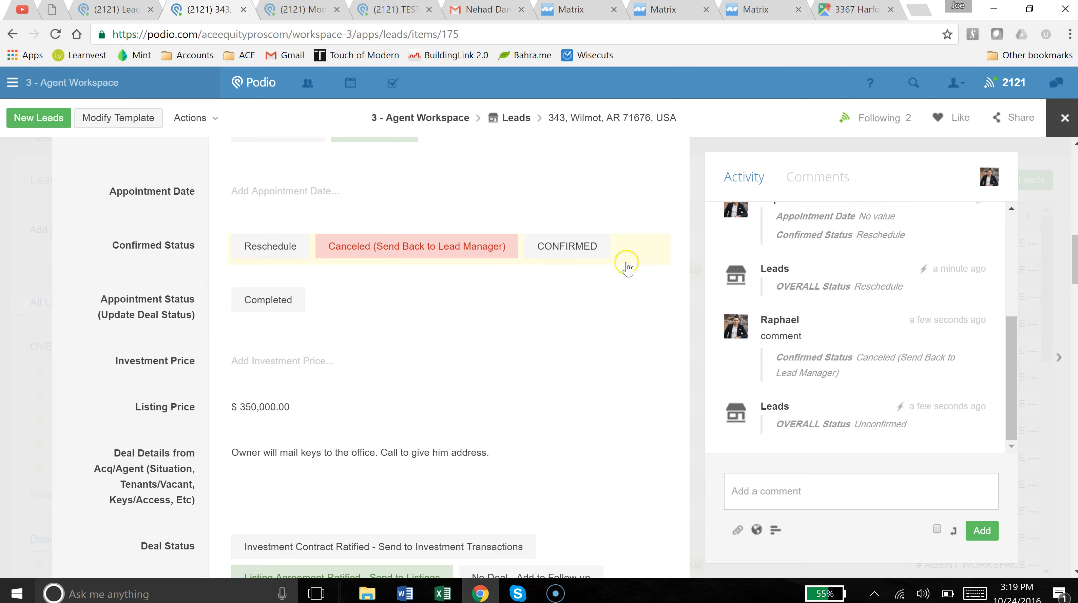
Mark the appointment CONFIRMED and set its date to 25 October 2016 at 01:00 PM.
left_click(568, 256)
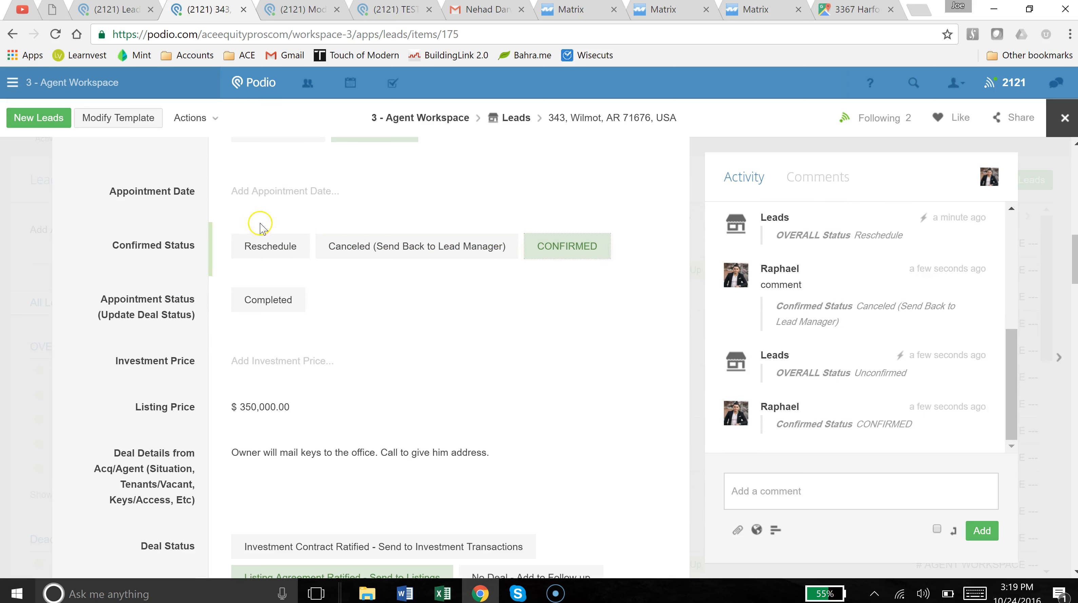
left_click(263, 200)
left_click(301, 360)
left_click(349, 199)
type("1")
left_click(198, 240)
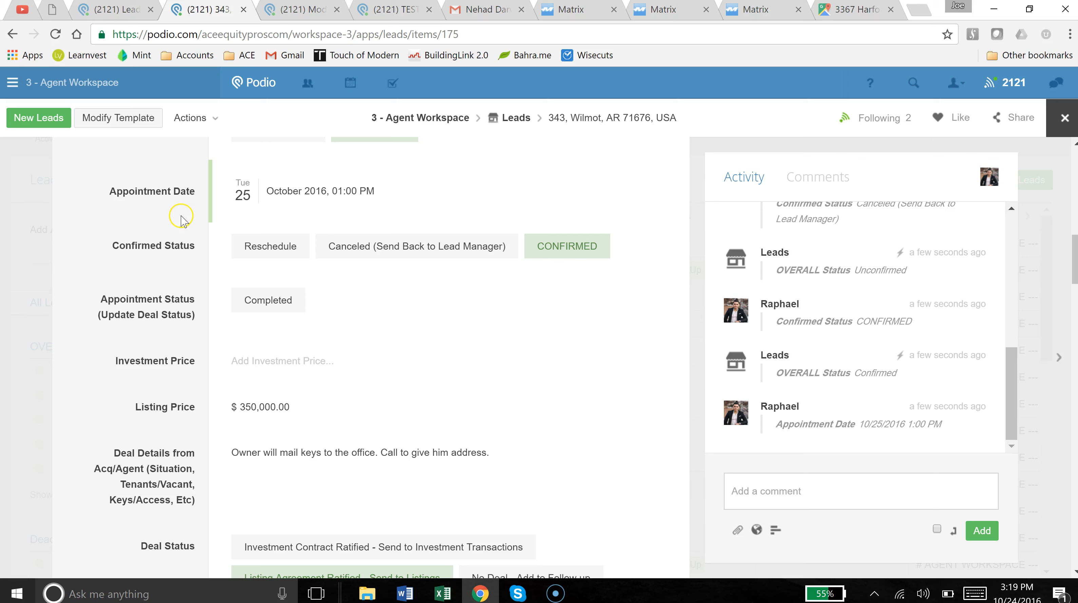
scroll(181, 220, "down", 1)
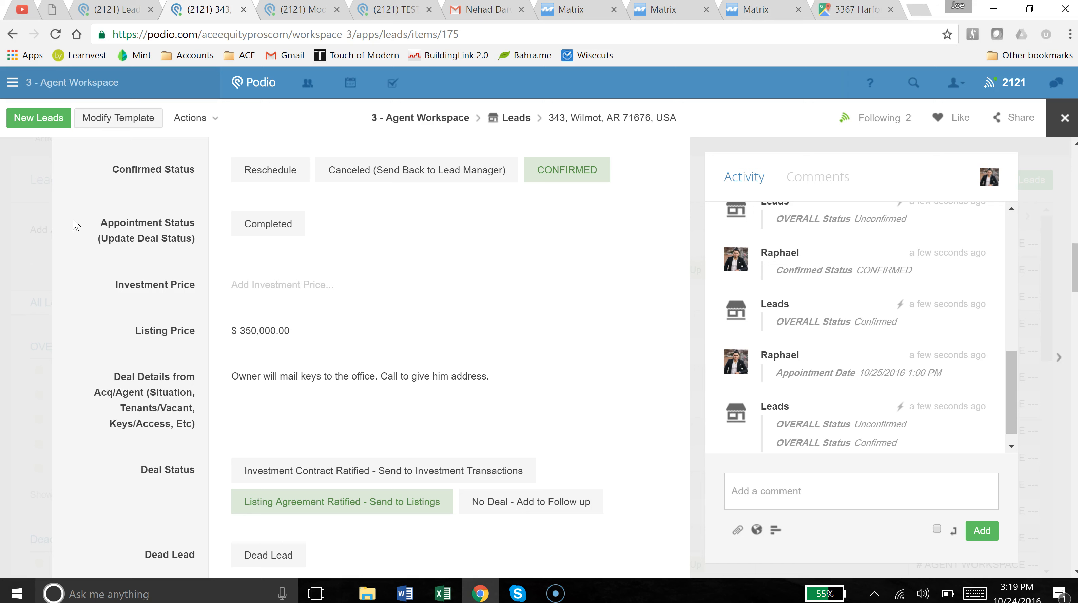
Delete the 350,000.00 listing price amount.
left_click(326, 338)
left_click_drag(325, 335, 98, 336)
key("BackSpace")
Clear all text from the Deal Details field and save it empty.
left_click(295, 383)
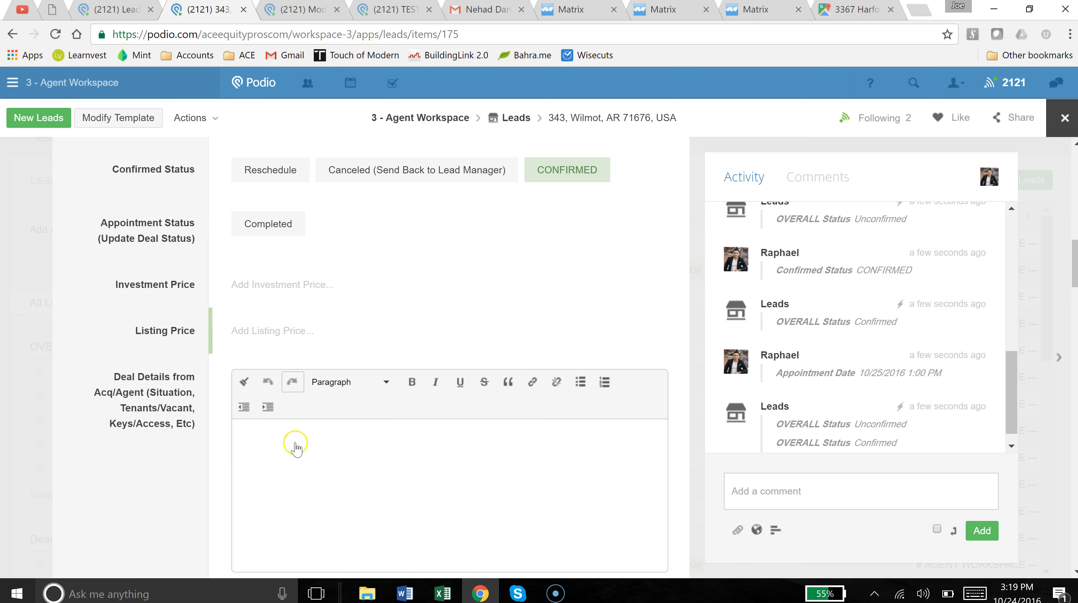
type("Owner will mail keys to the office. Call to give him address.")
scroll(349, 405, "down", 2)
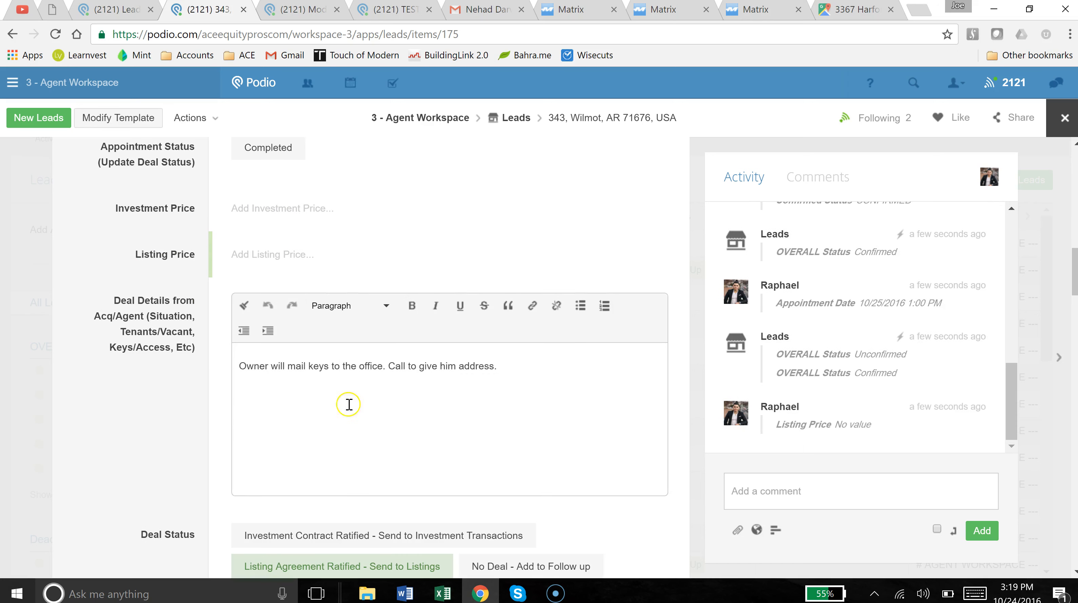
triple_click(379, 377)
key("BackSpace")
left_click(162, 392)
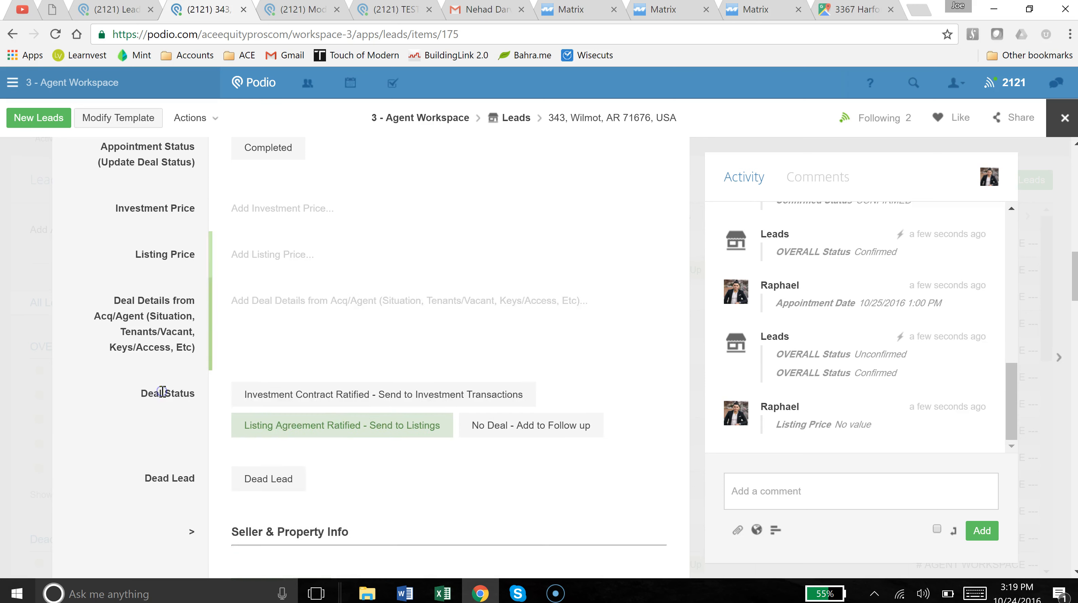
Deselect the Listing Agreement Ratified deal status.
scroll(249, 390, "down", 3)
left_click(302, 280)
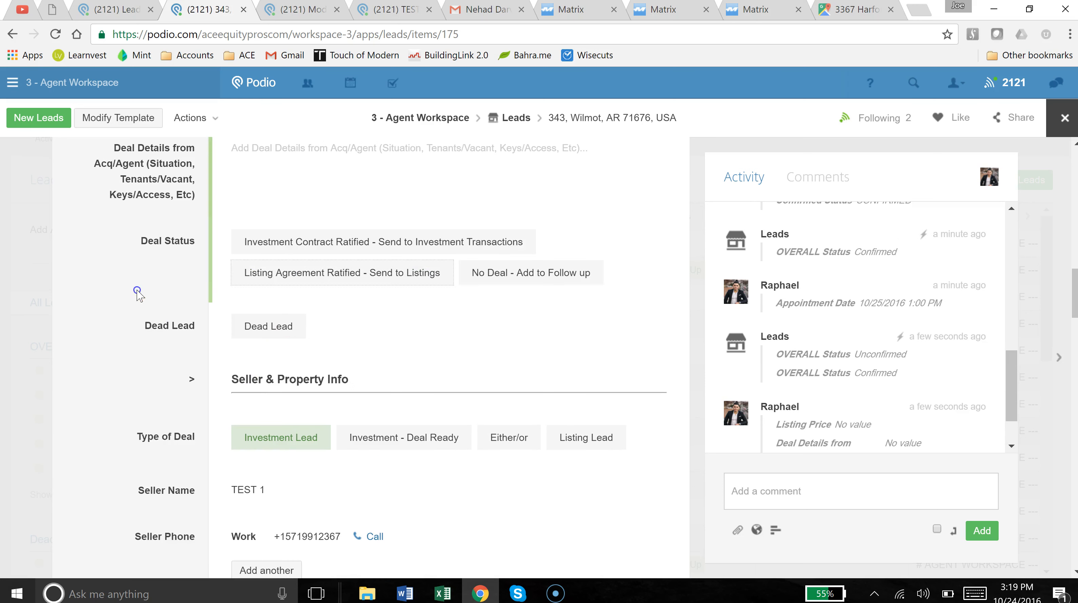
scroll(138, 293, "down", 3)
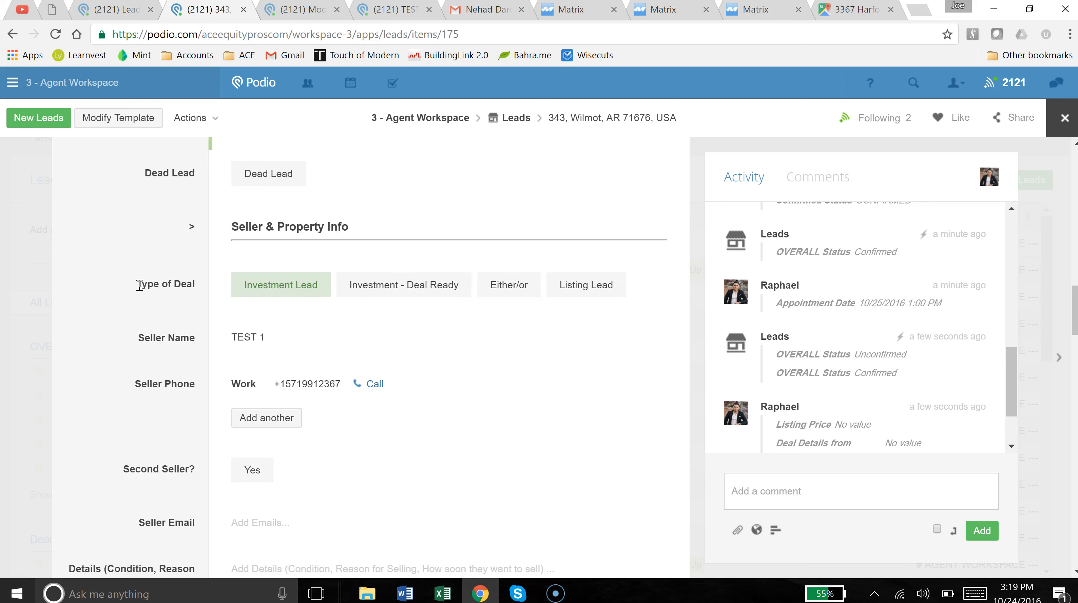
scroll(139, 286, "up", 9)
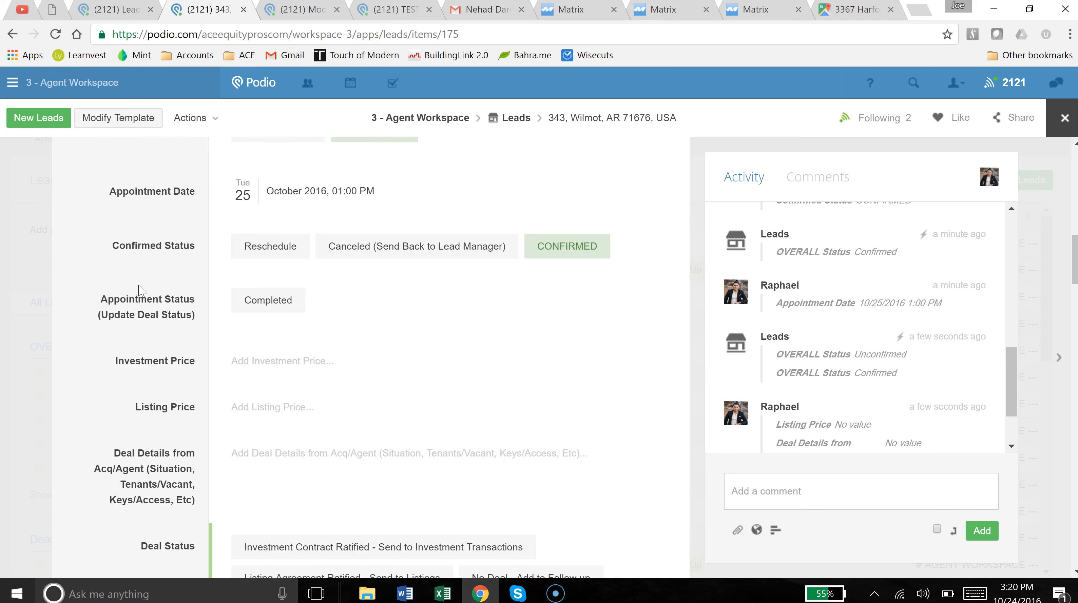
scroll(139, 287, "up", 4)
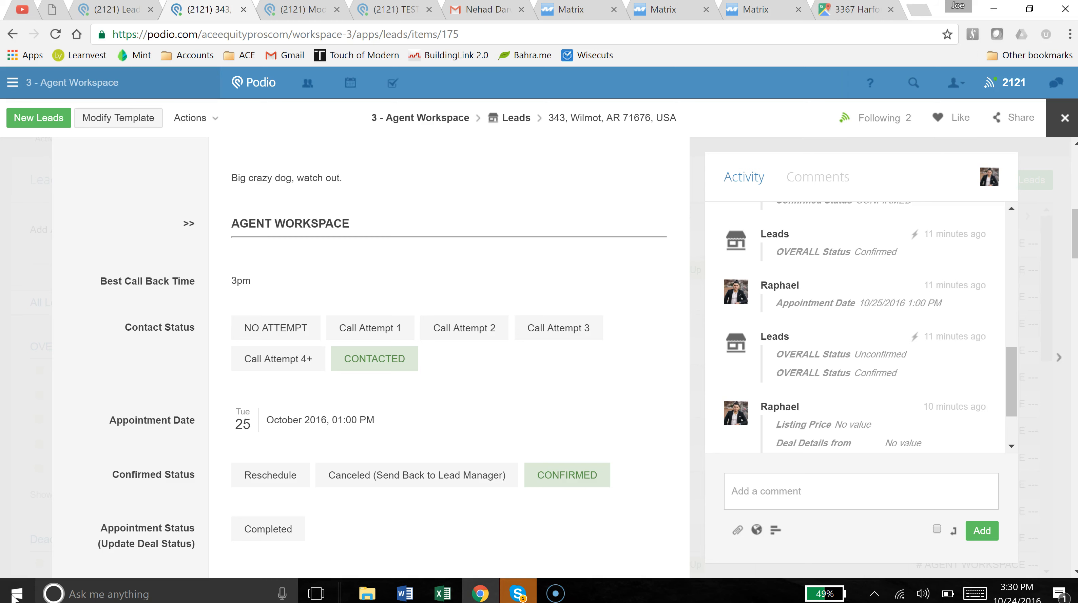
Switch from Podio to the MRIS Matrix tab on matrix.mris.com.
left_click(678, 11)
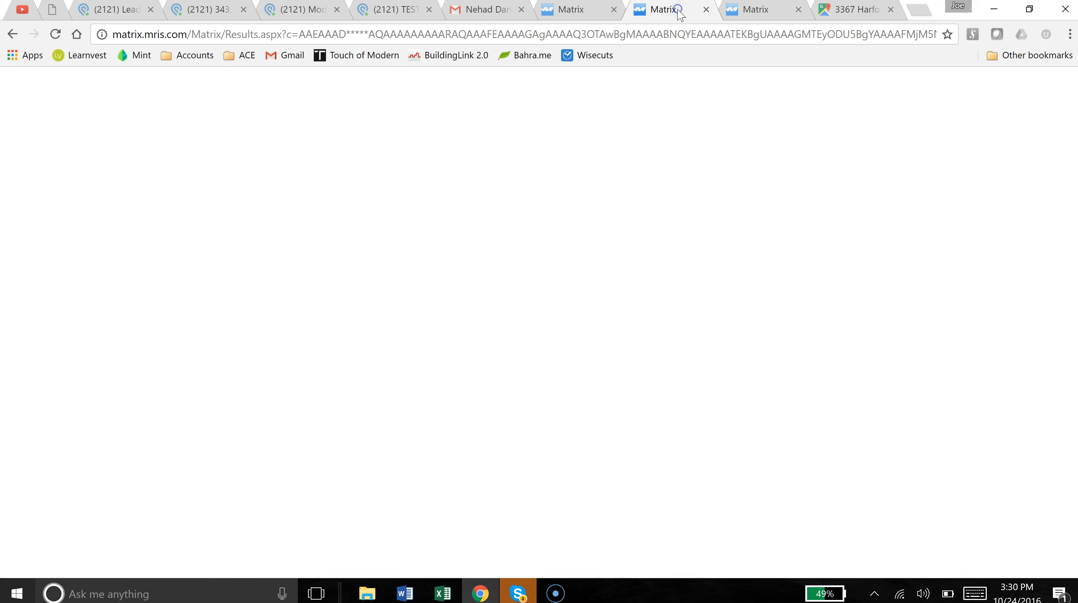
Log in to Matrix and open a general Residential search with Sold added to statuses.
left_click(389, 201)
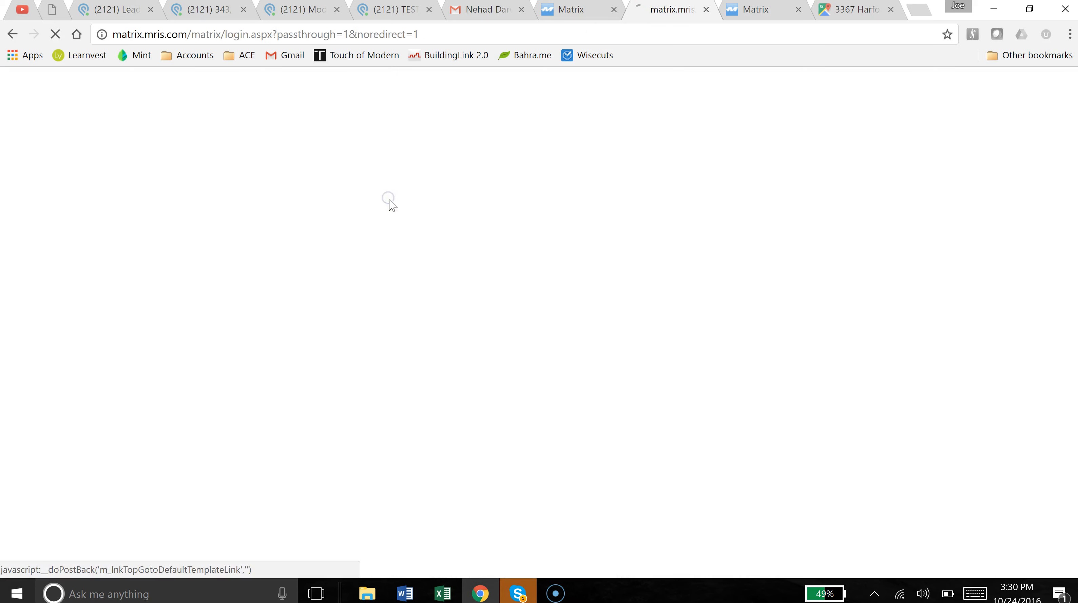
left_click(62, 297)
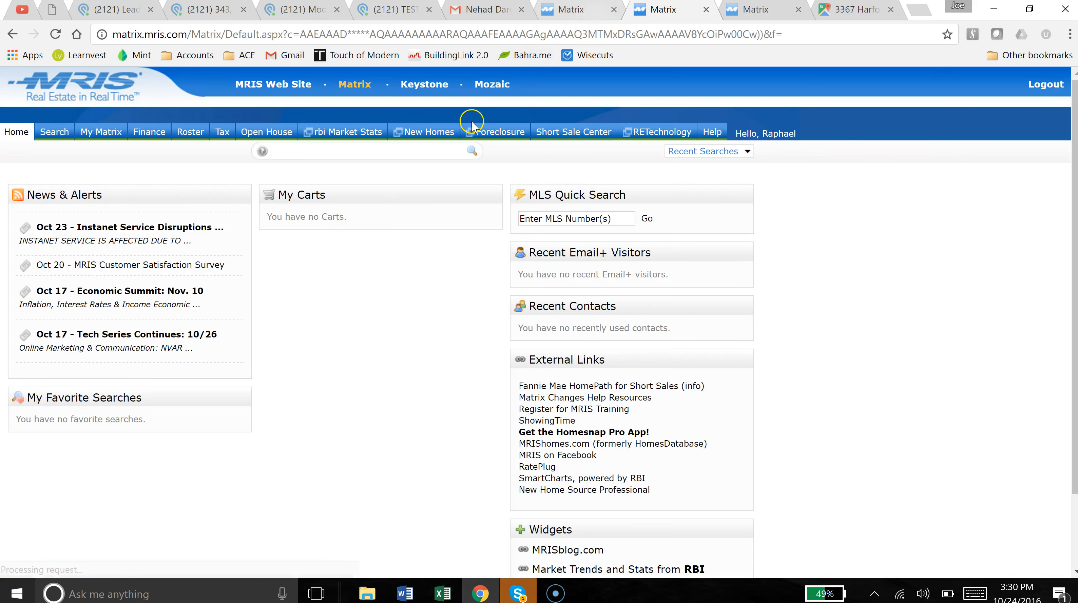
mouse_move(54, 131)
left_click(173, 153)
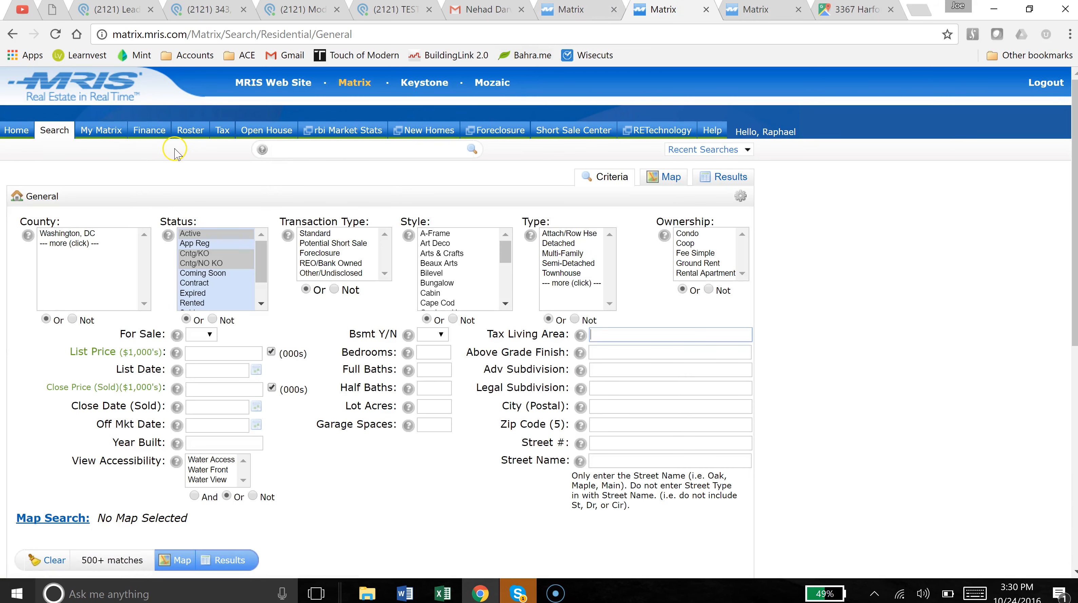
scroll(209, 305, "down", 2)
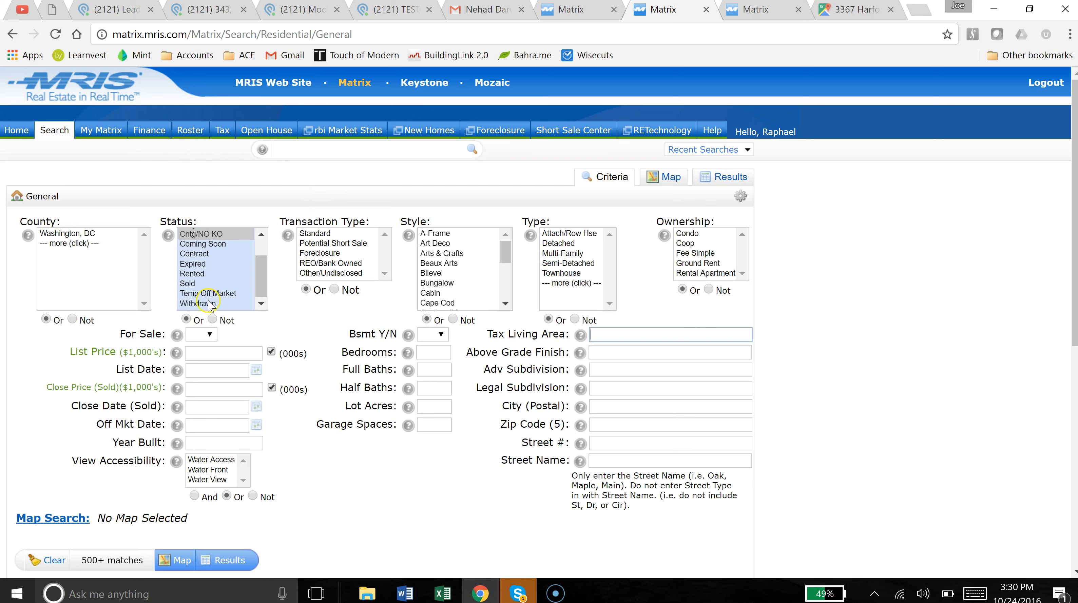
left_click(209, 282, "ctrl")
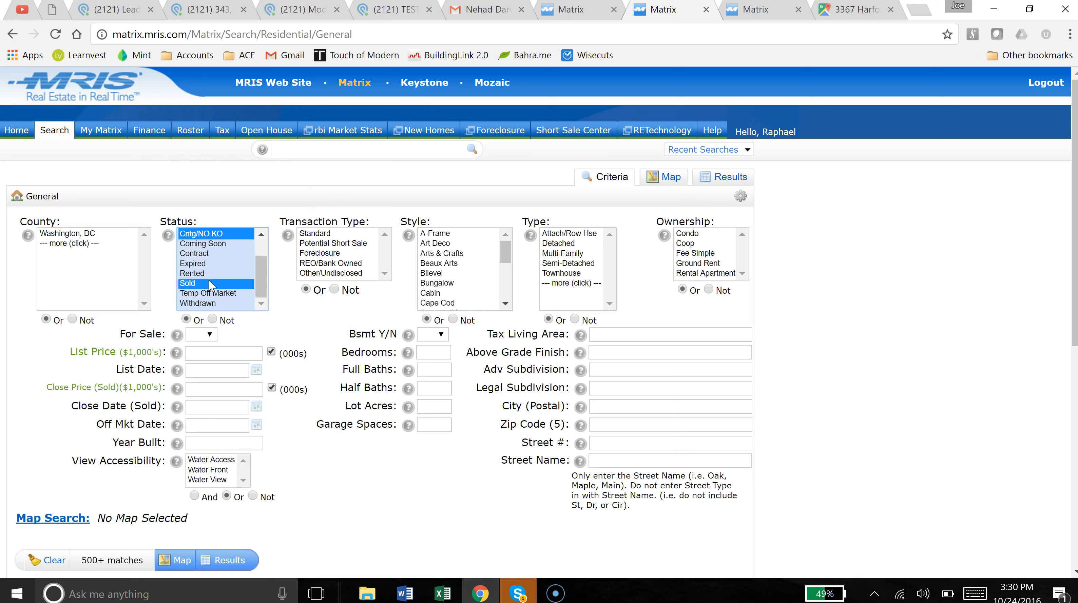
left_click(668, 181)
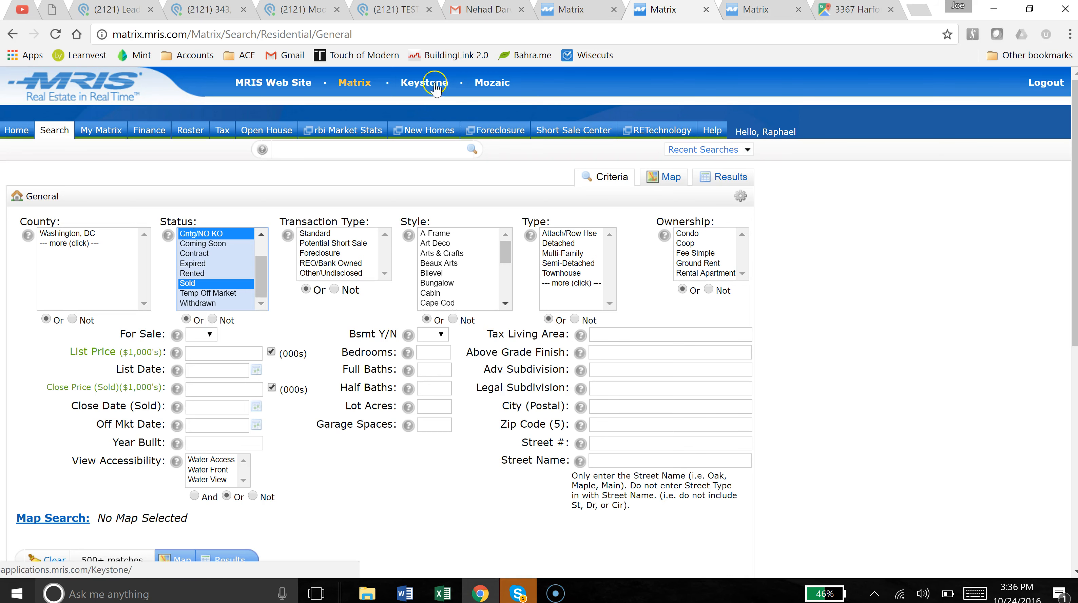
left_click(135, 15)
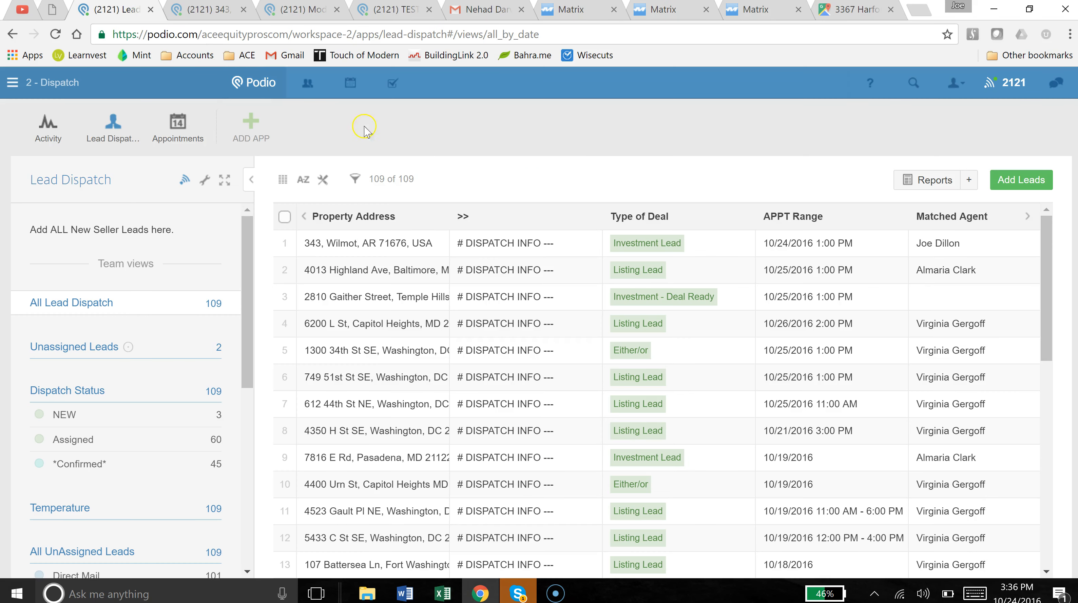
left_click(223, 10)
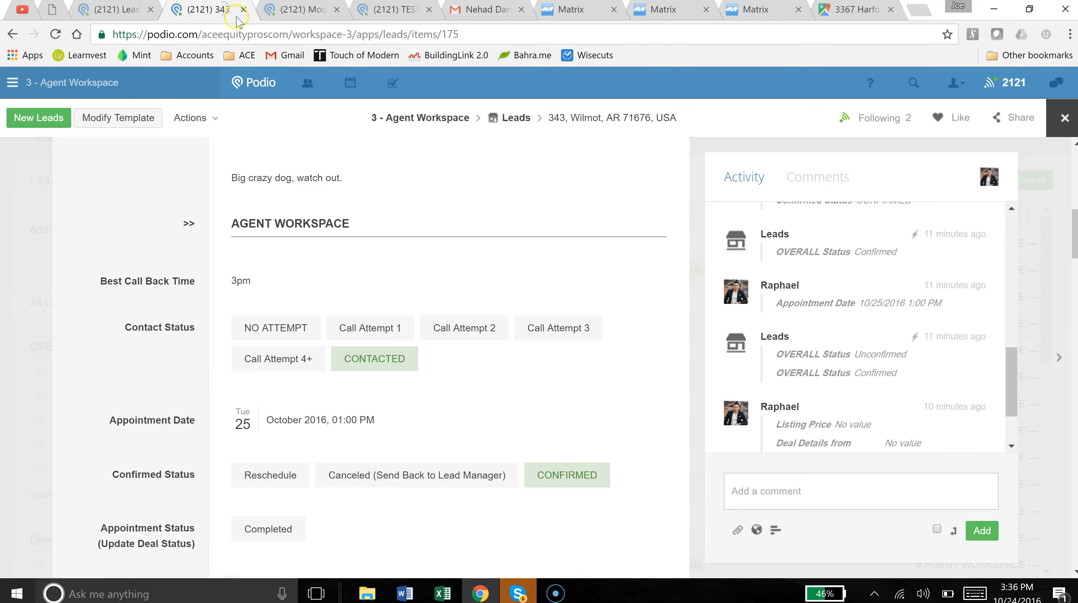
scroll(181, 255, "up", 10)
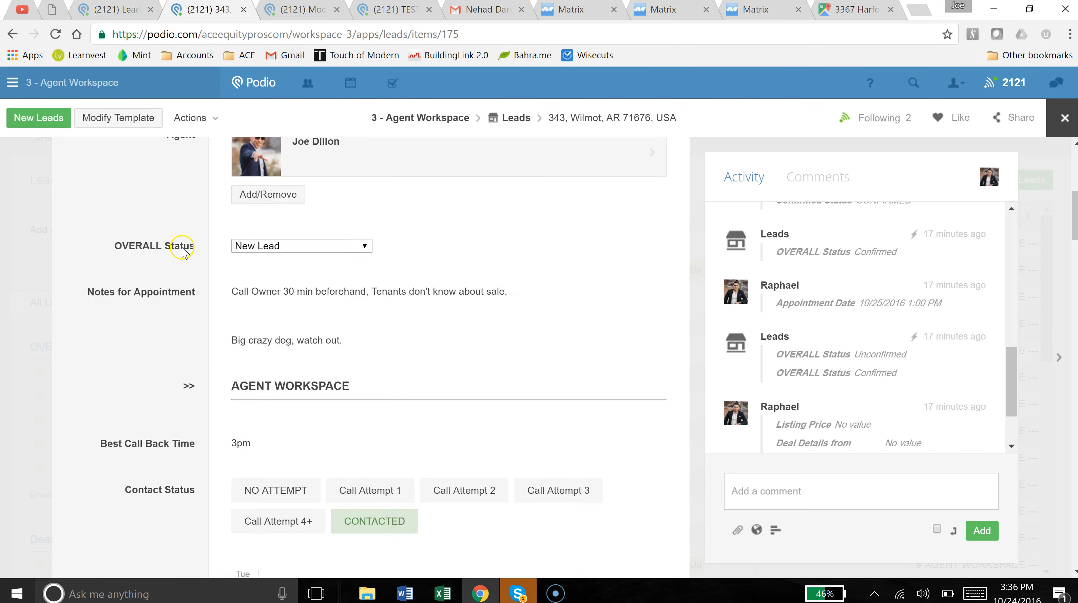
left_click(152, 249)
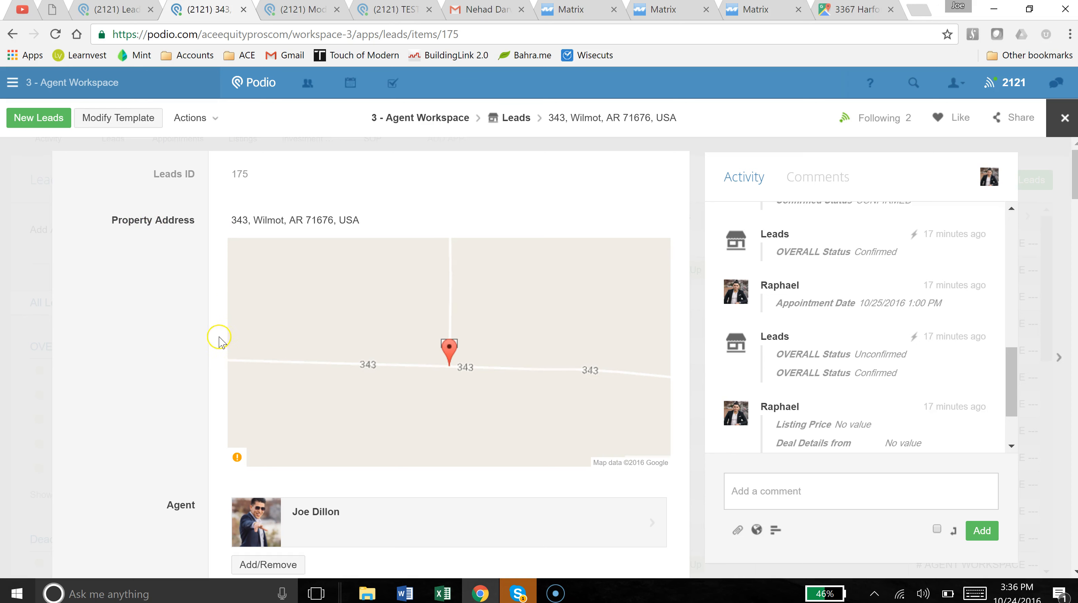
Highlight the AGENT WORKSPACE and Seller & Property Info section headings.
scroll(216, 338, "down", 2)
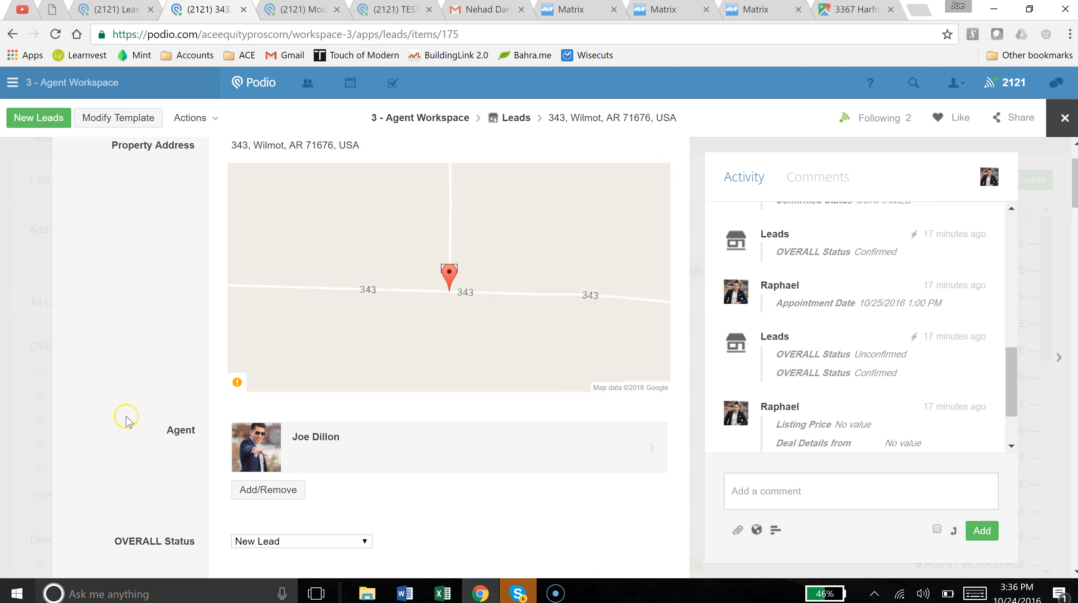
scroll(164, 446, "down", 3)
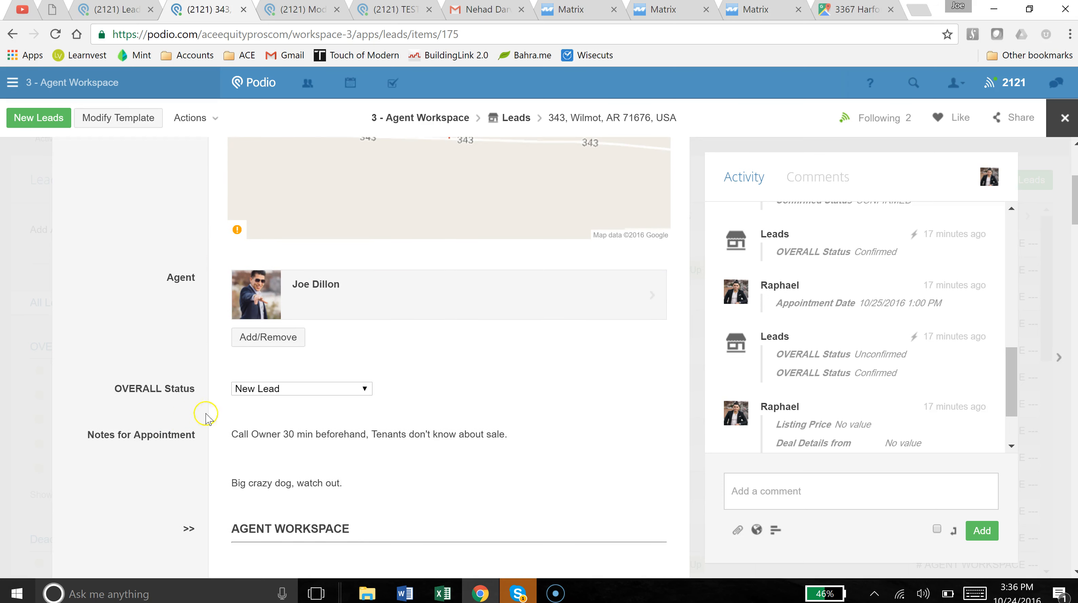
scroll(161, 390, "down", 3)
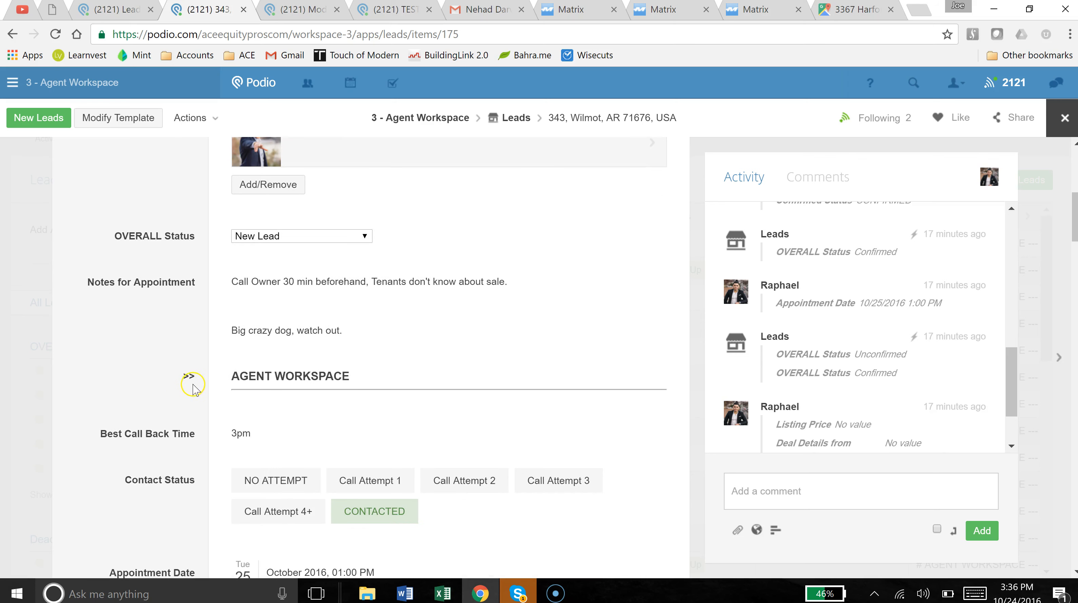
scroll(171, 355, "down", 3)
left_click_drag(174, 222, 375, 226)
left_click(374, 225)
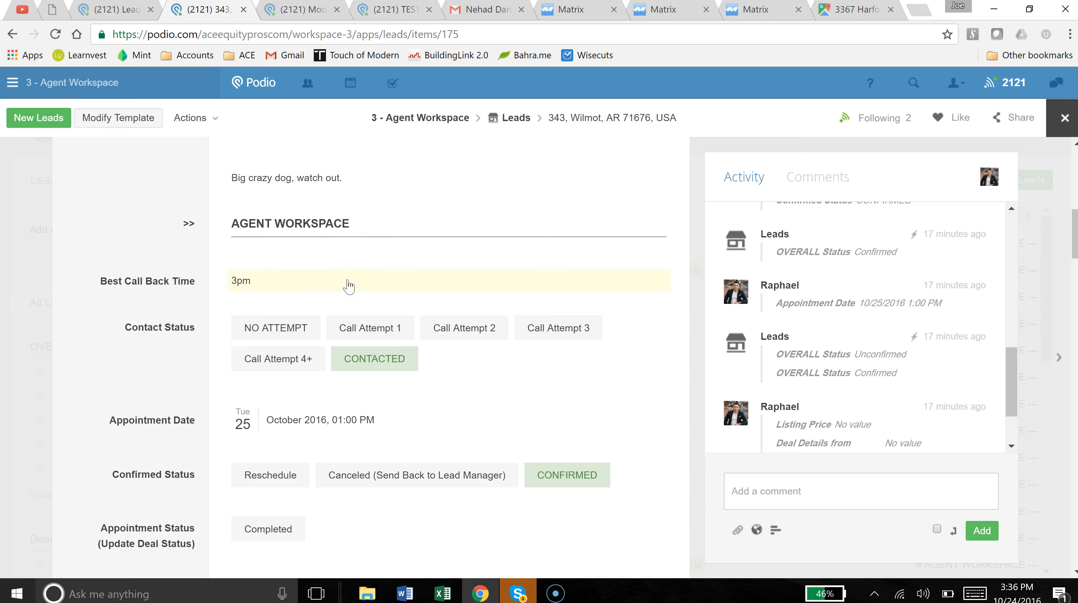
scroll(204, 275, "down", 10)
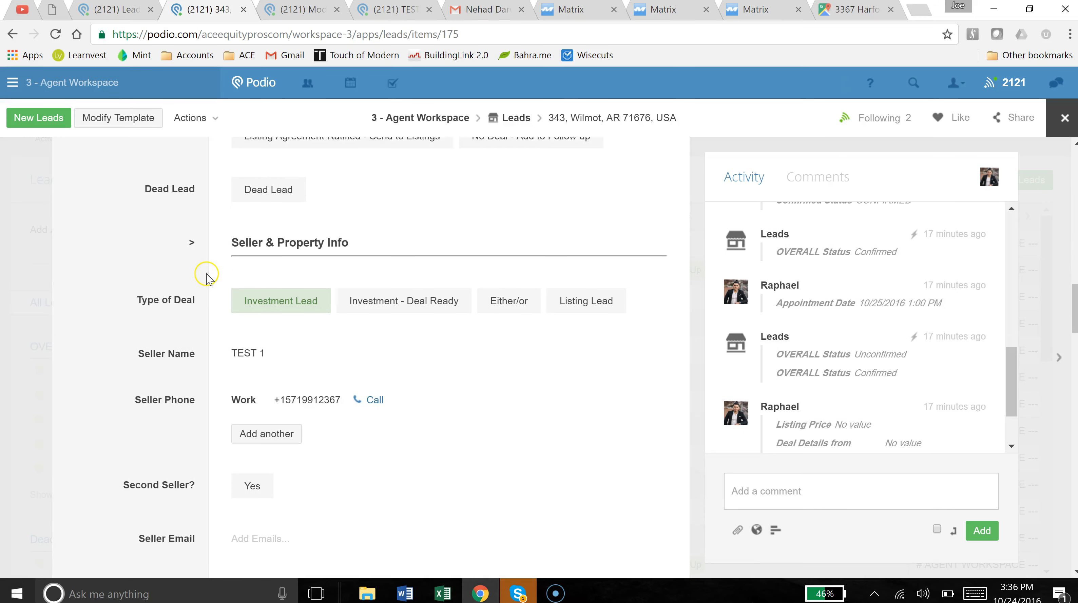
left_click_drag(184, 243, 316, 245)
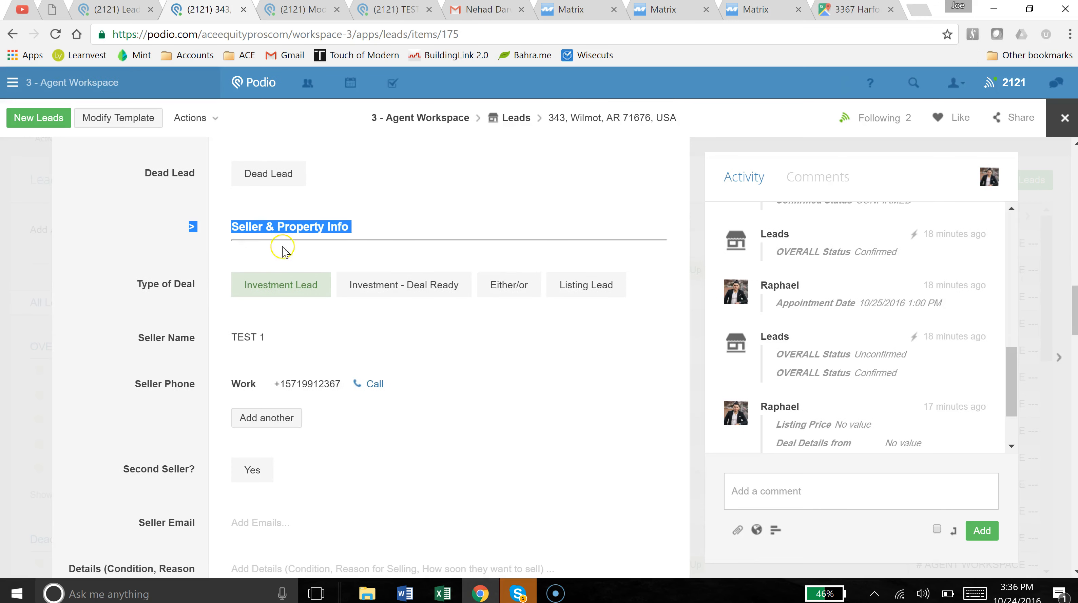
left_click(142, 241)
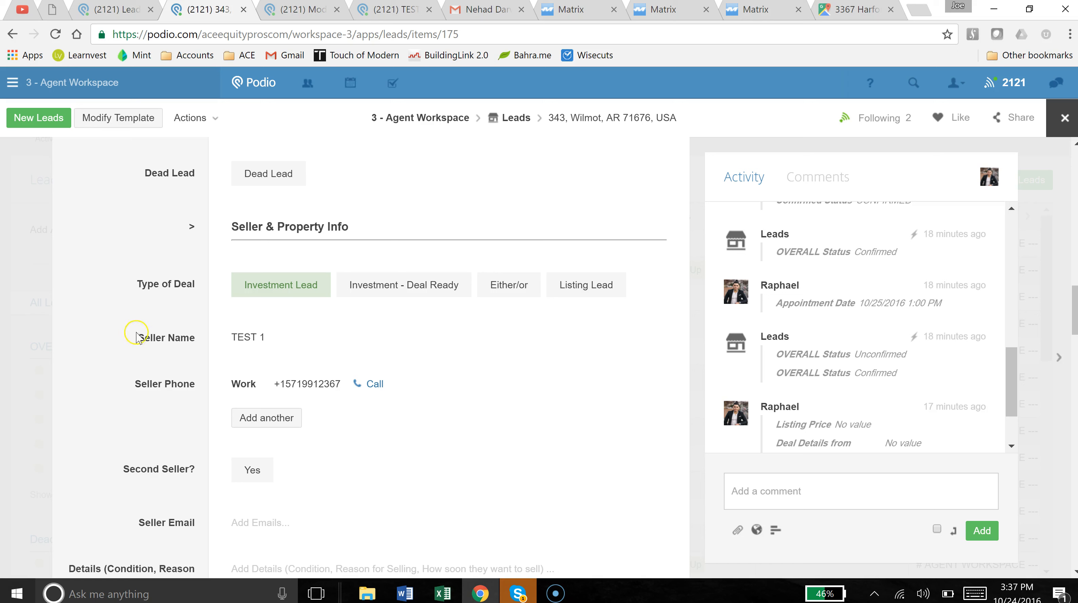
Point out the seller name, its value and the Details field.
left_click_drag(133, 334, 255, 360)
left_click(120, 395)
left_click_drag(121, 395, 365, 398)
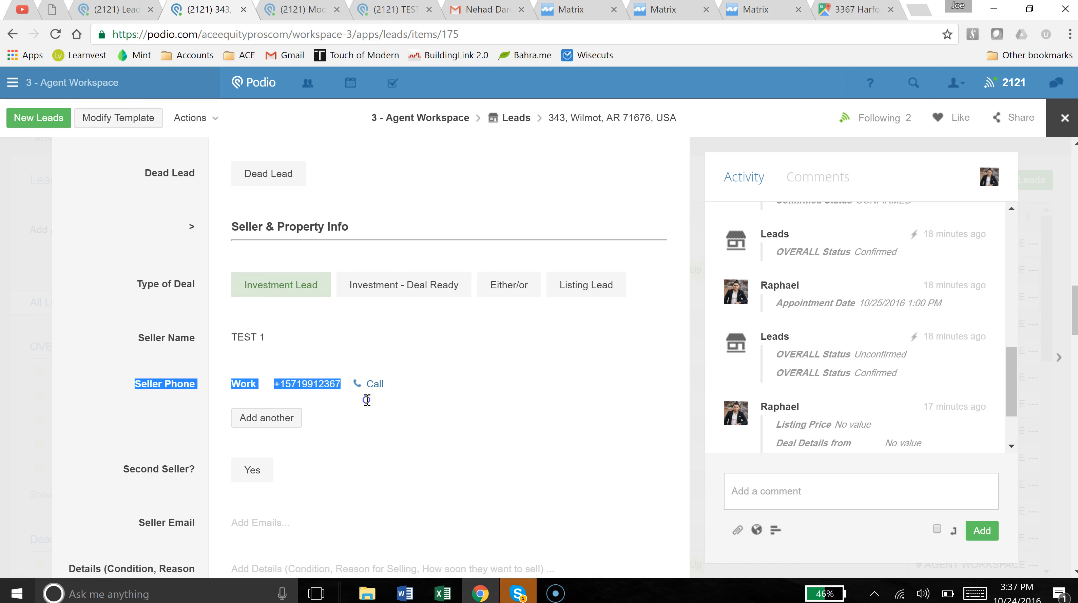
scroll(113, 402, "down", 3)
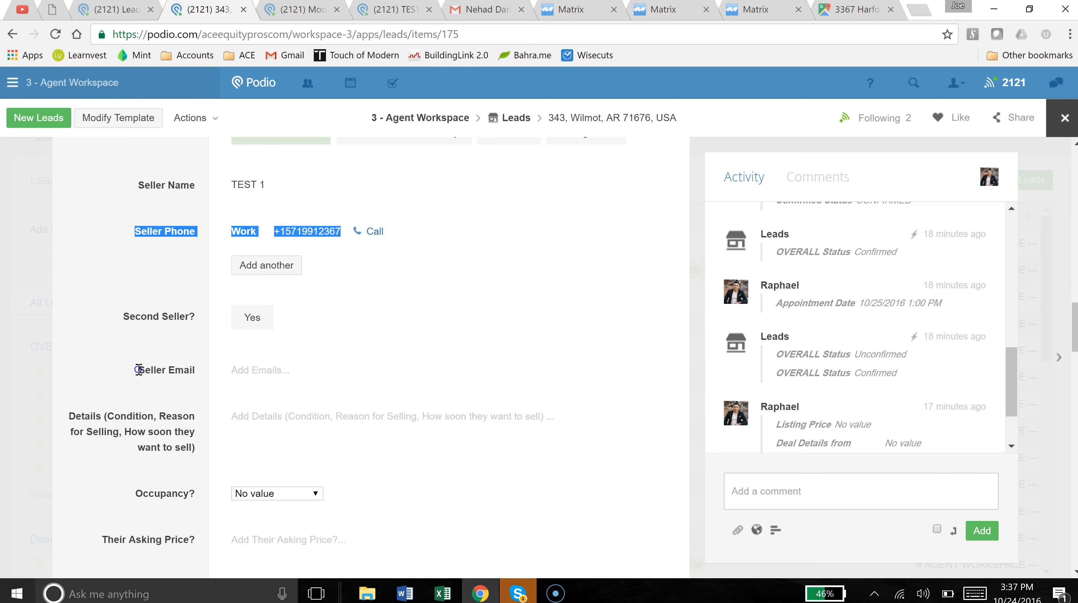
left_click_drag(137, 369, 206, 370)
left_click(126, 401)
scroll(99, 328, "down", 1)
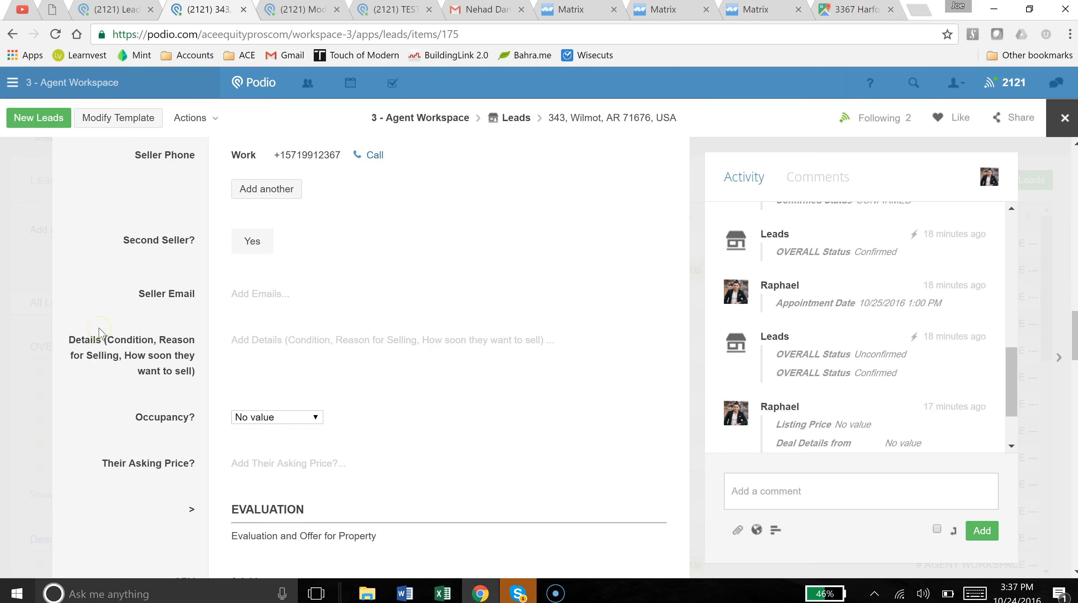
left_click_drag(75, 340, 217, 401)
Set the lead's Occupancy to Owner Occupied.
left_click(217, 405)
scroll(288, 385, "down", 2)
left_click(292, 341)
left_click(289, 378)
Write '3 br, needs to sell asap.' in the Details field.
left_click(318, 270)
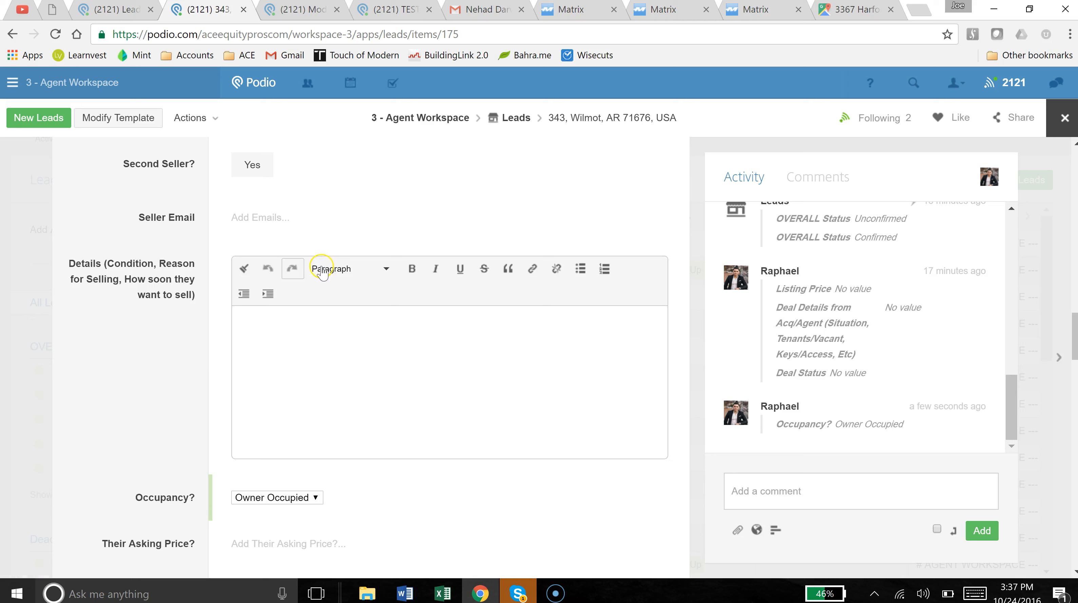
type("3 br")
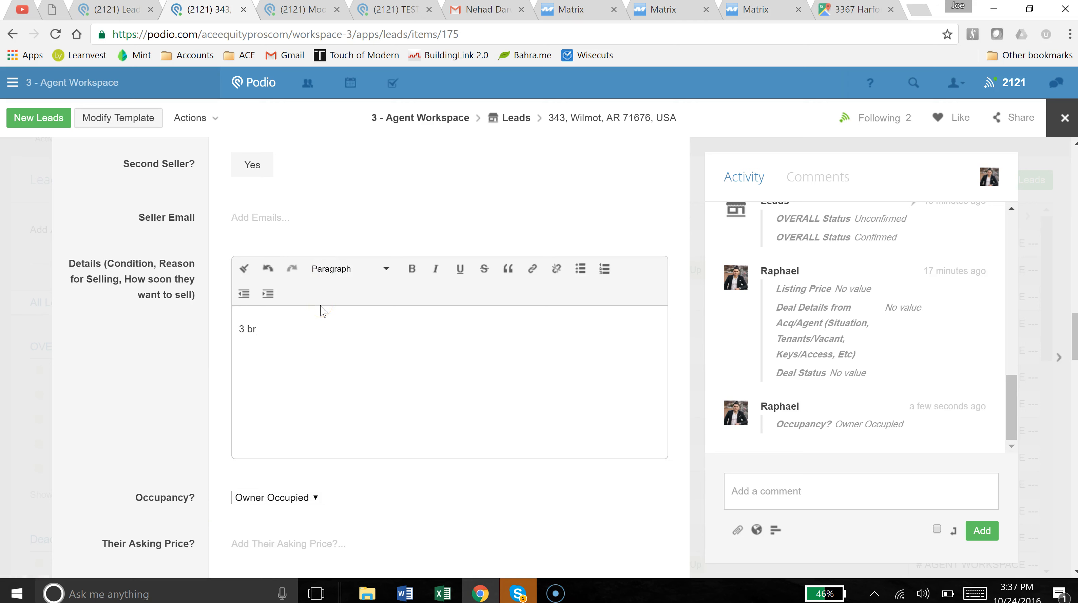
type(", needs to sell asap.")
left_click(177, 331)
Enter 400000 as Their Asking Price, then begin replacing it with 200000.
scroll(177, 331, "down", 3)
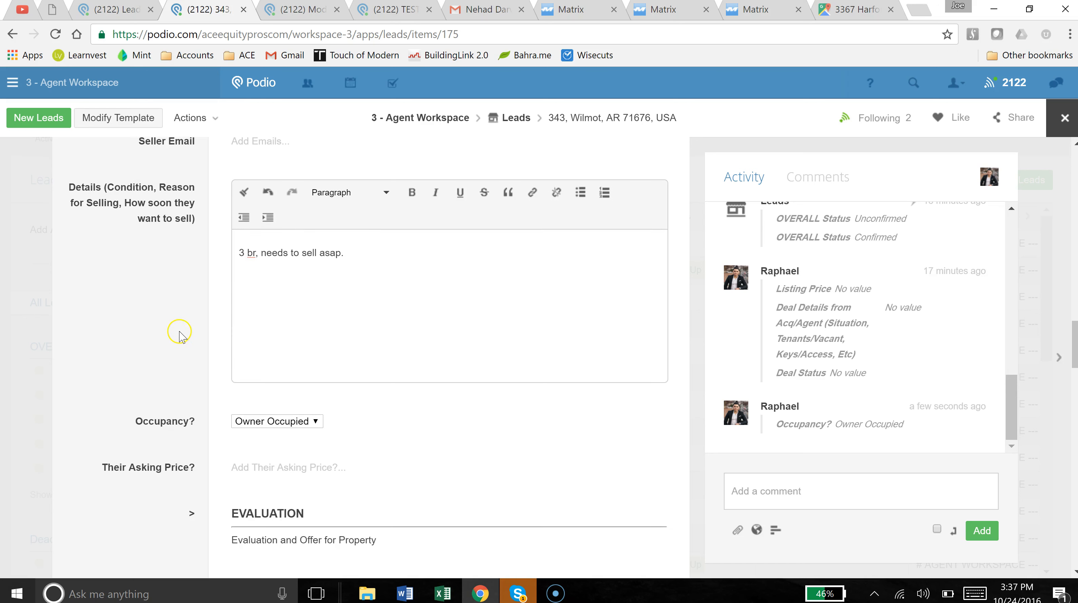
scroll(176, 325, "down", 1)
left_click(248, 352)
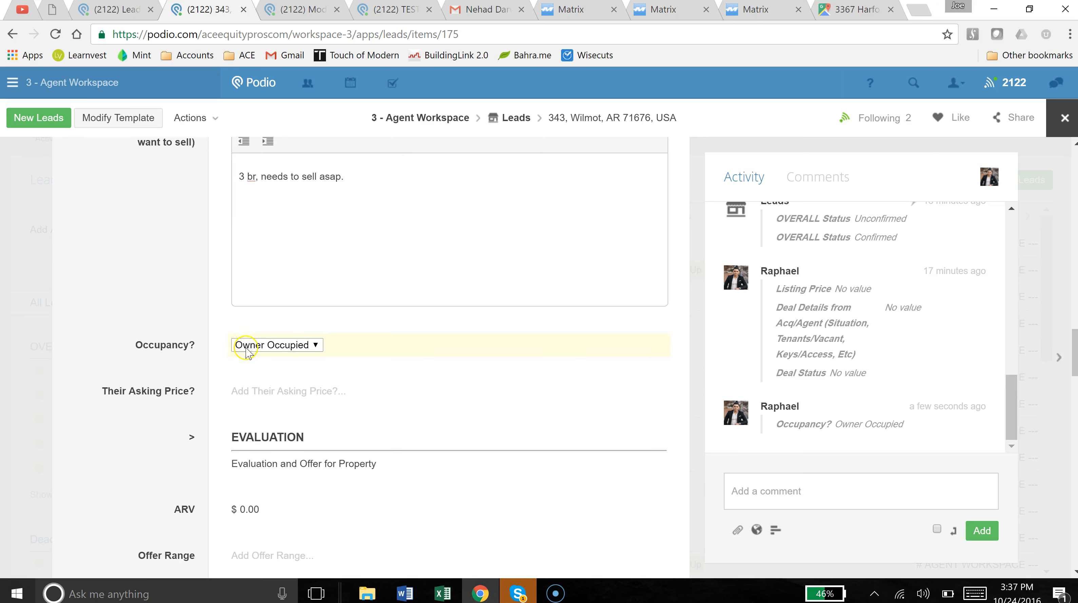
left_click(264, 391)
type("4000")
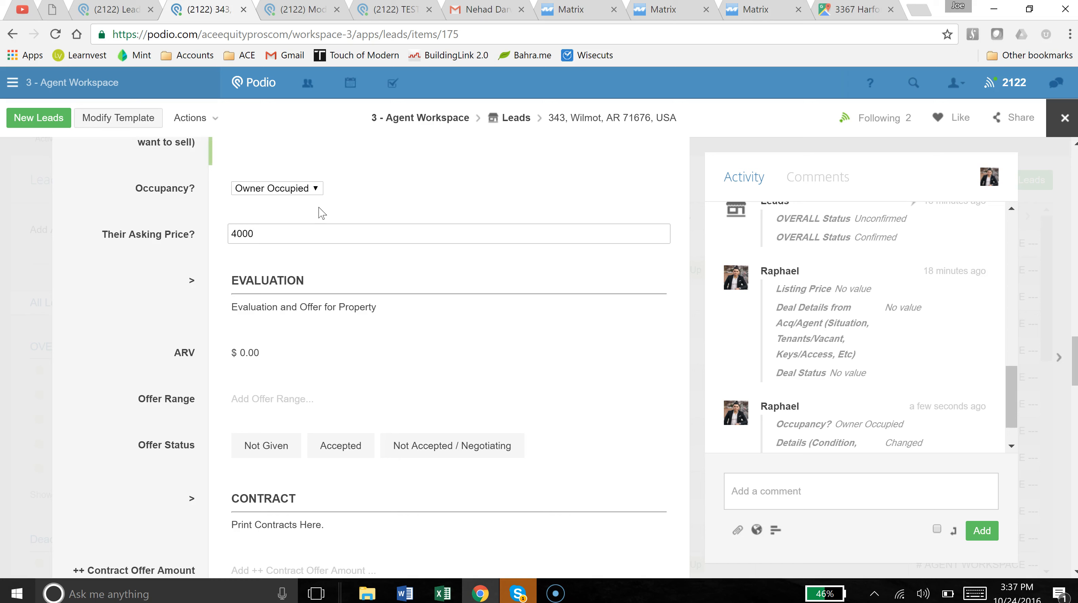
type("00")
key("ctrl+a")
type("20000")
left_click(289, 227)
Save Their Asking Price as 200000 and point out the EVALUATION section.
type("0")
left_click(177, 276)
scroll(177, 277, "down", 2)
left_click_drag(188, 204, 385, 230)
left_click(385, 231)
Enter Offer Range 160-200k, ARV 400000, and set Offer Status to Accepted.
left_click(257, 319)
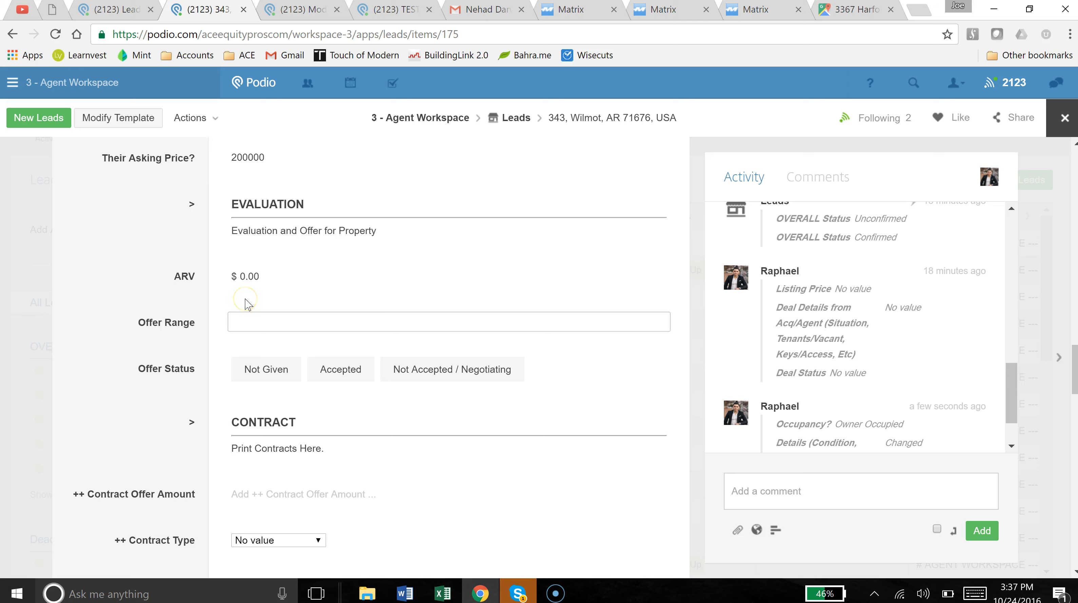
type("160-200k")
left_click(307, 279)
left_click_drag(307, 278, 232, 280)
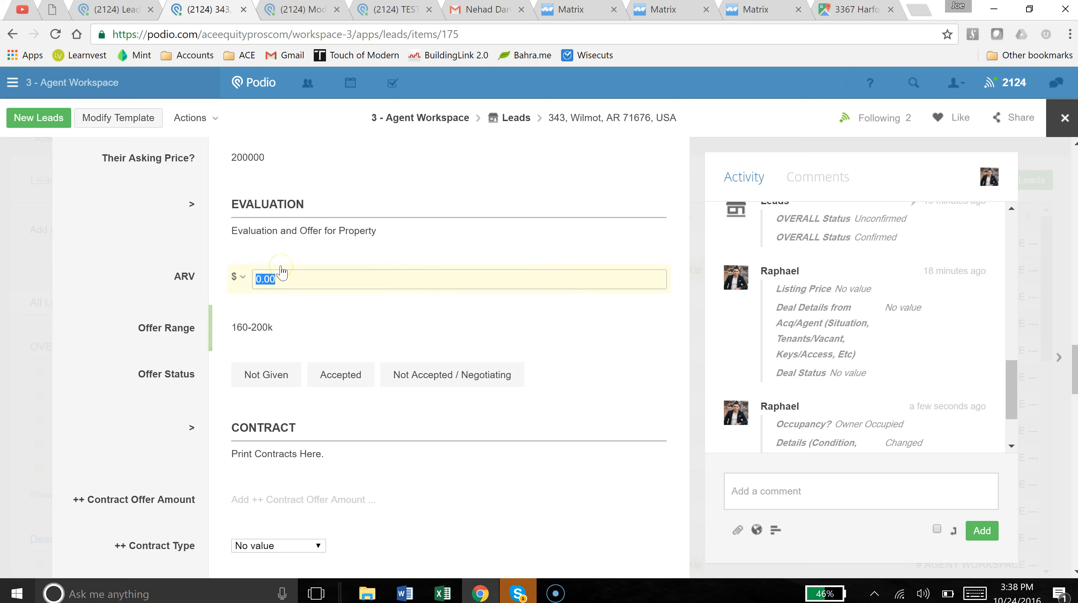
type("400000")
left_click(181, 297)
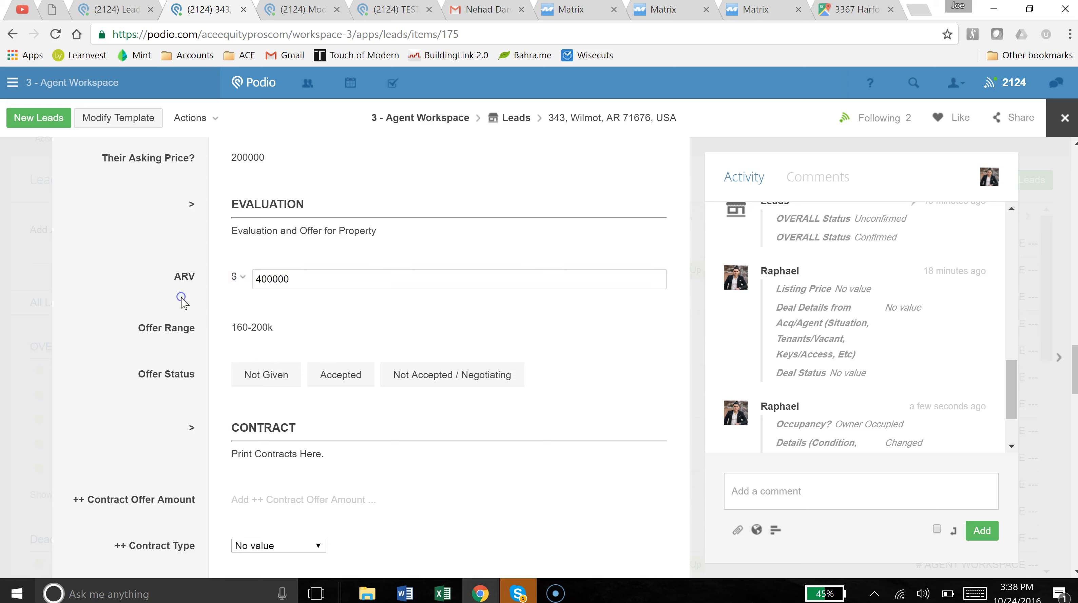
scroll(156, 288, "down", 2)
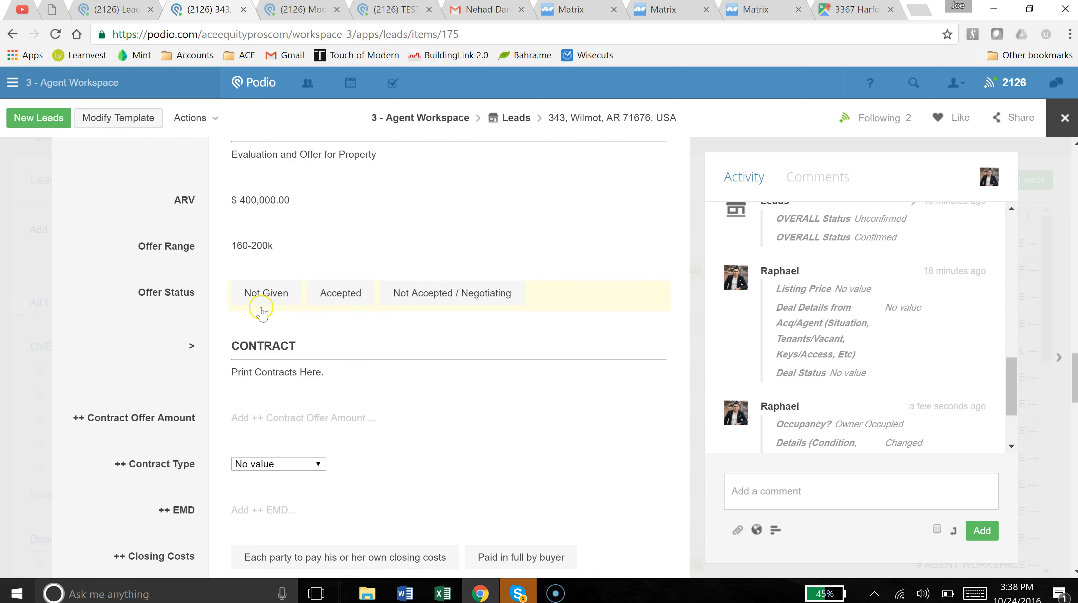
left_click(357, 301)
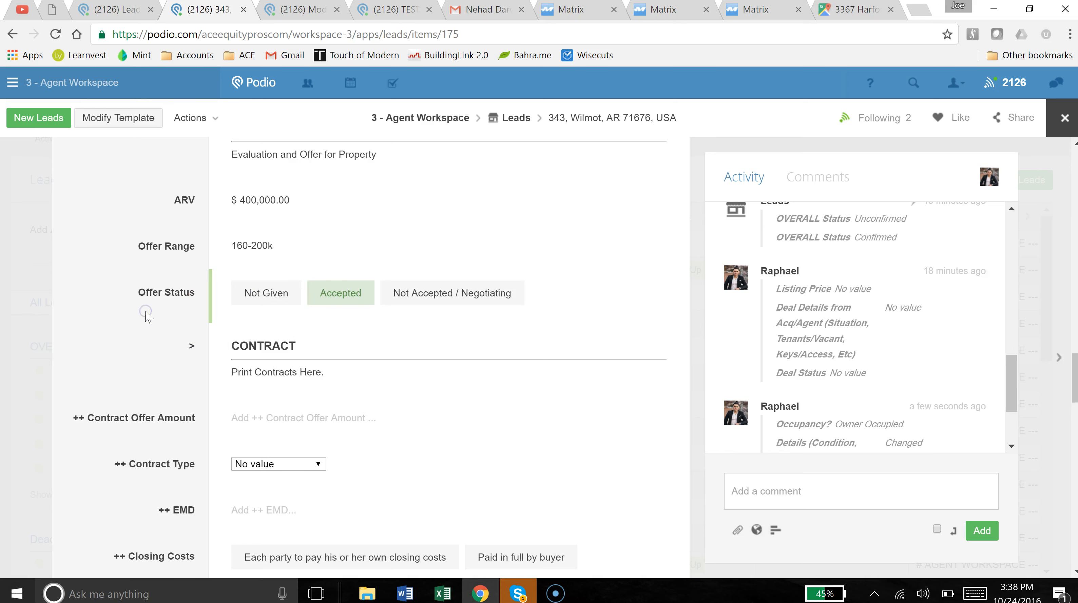
Select Investment - Deal Ready under Type of Deal, alongside Investment Lead.
scroll(147, 315, "up", 6)
scroll(147, 316, "up", 6)
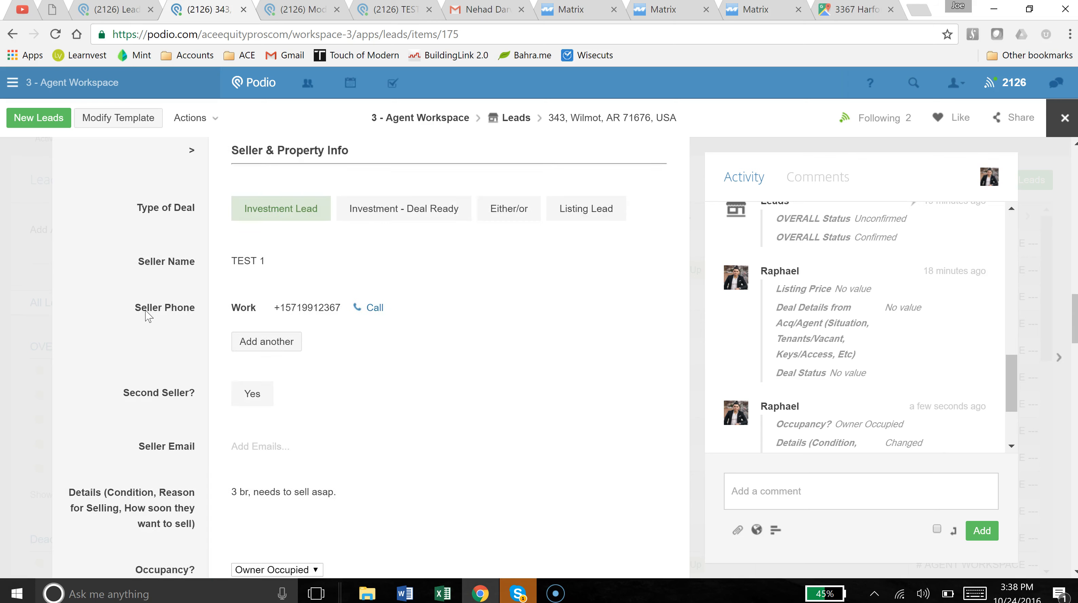
scroll(170, 462, "down", 5)
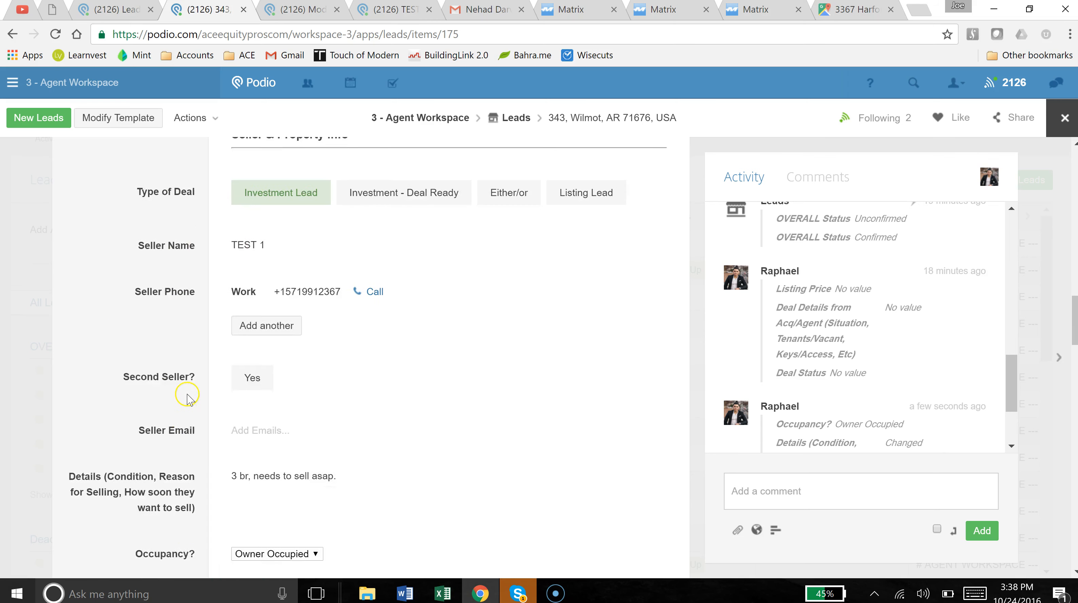
scroll(179, 435, "up", 6)
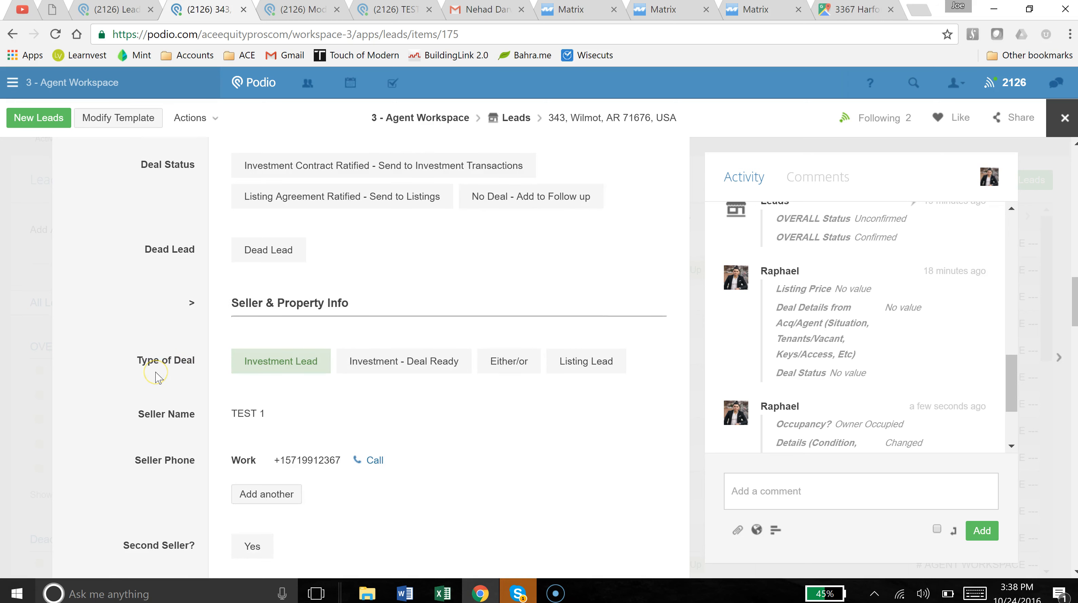
left_click(153, 370)
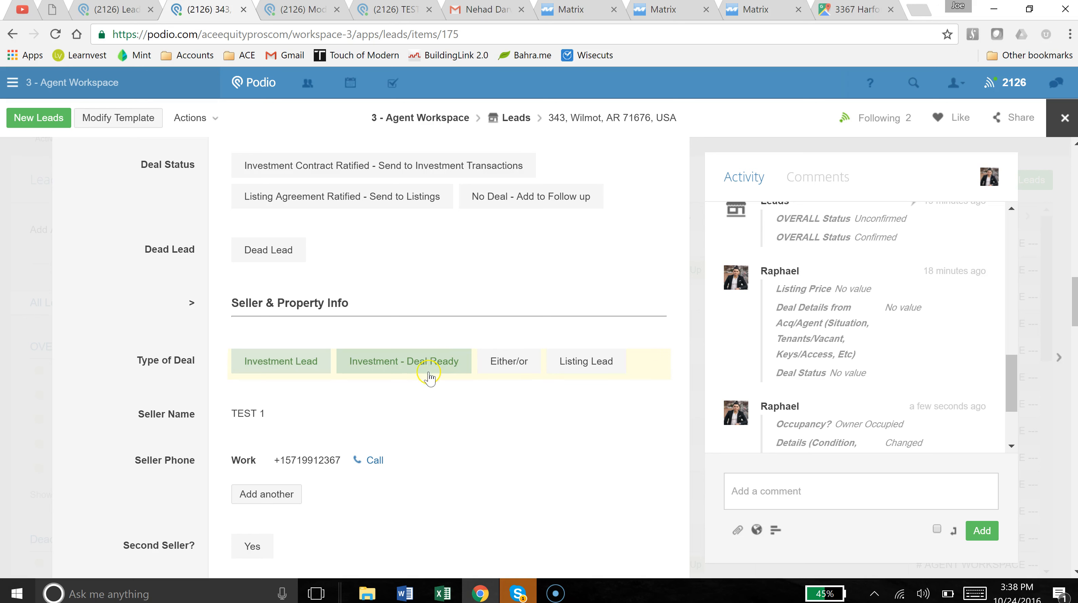
left_click(391, 373)
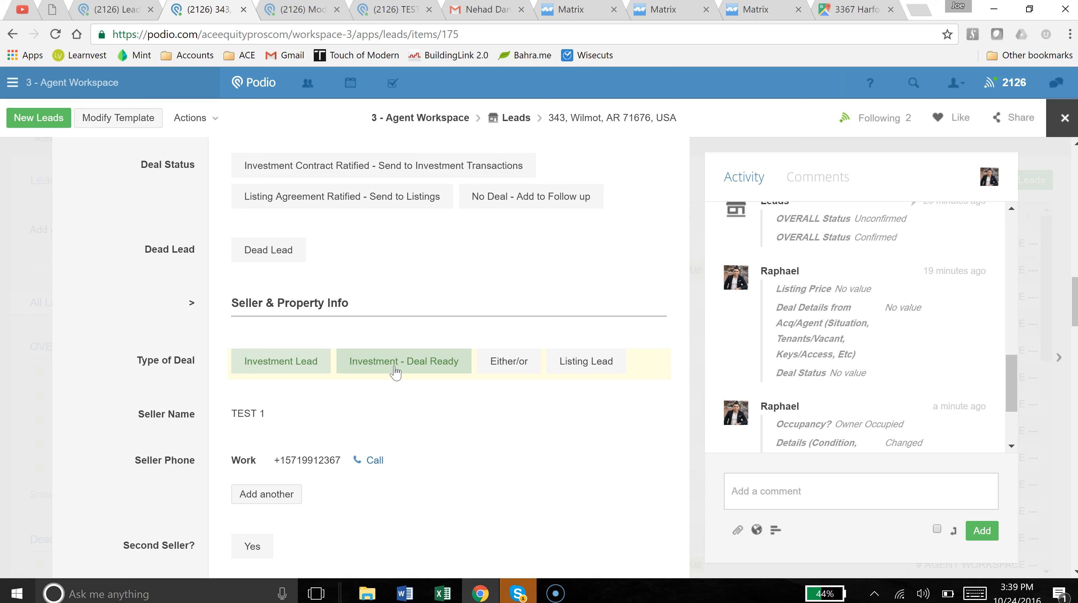
Toggle the Deal Ready, Either/or and Listing Lead options off so Type of Deal is only Investment Lead.
left_click(406, 358)
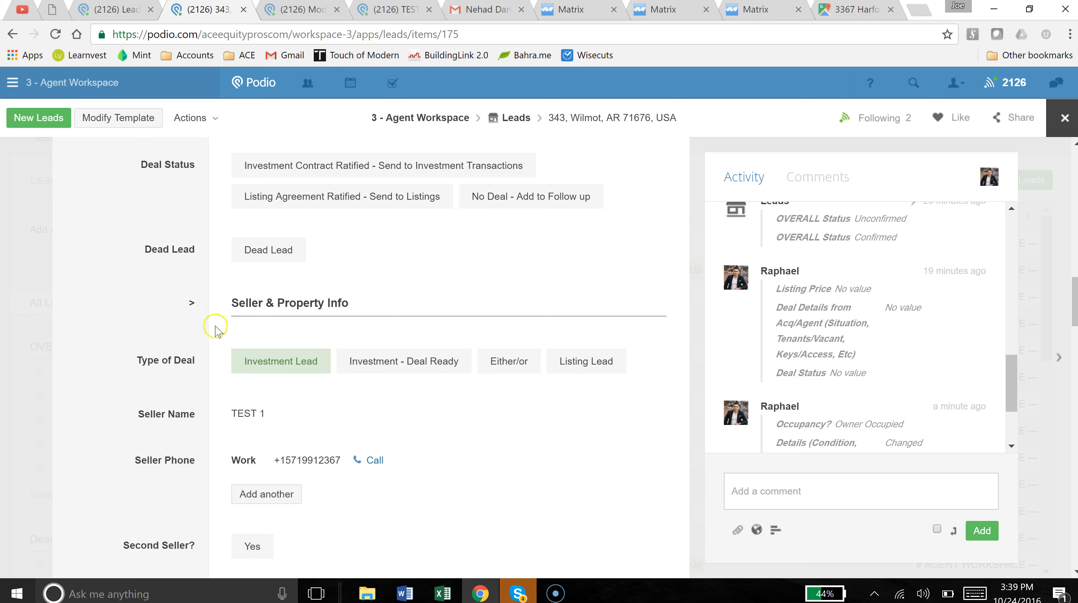
left_click(428, 365)
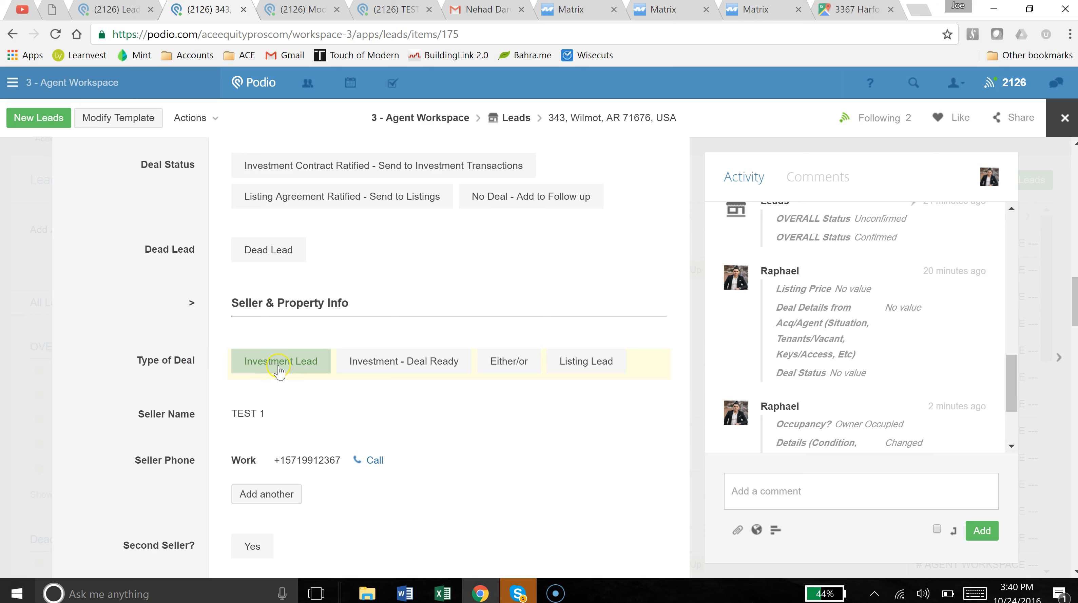
left_click(513, 367)
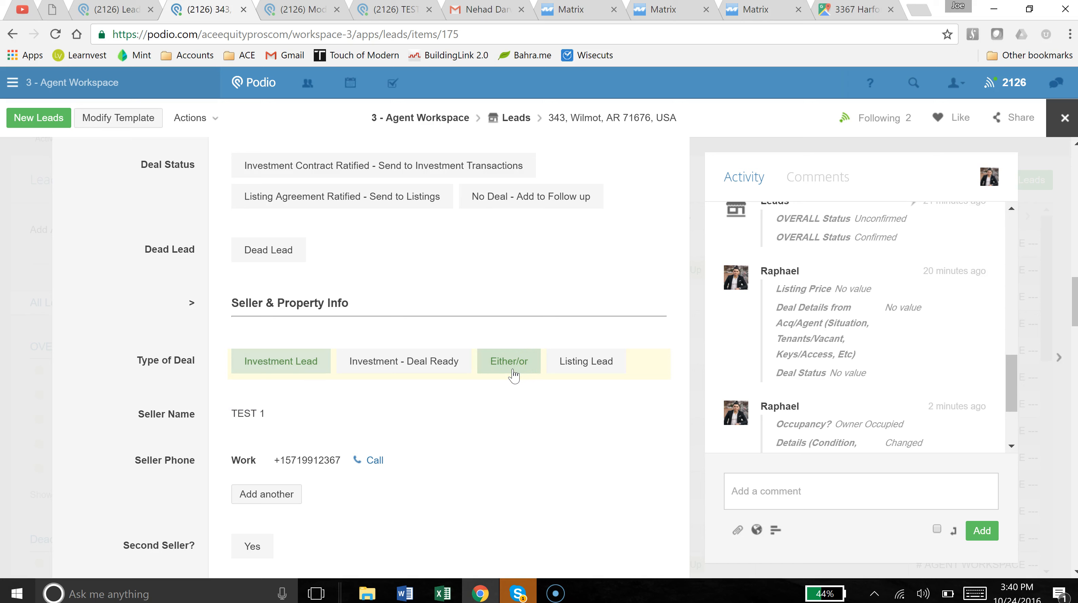
left_click(609, 364)
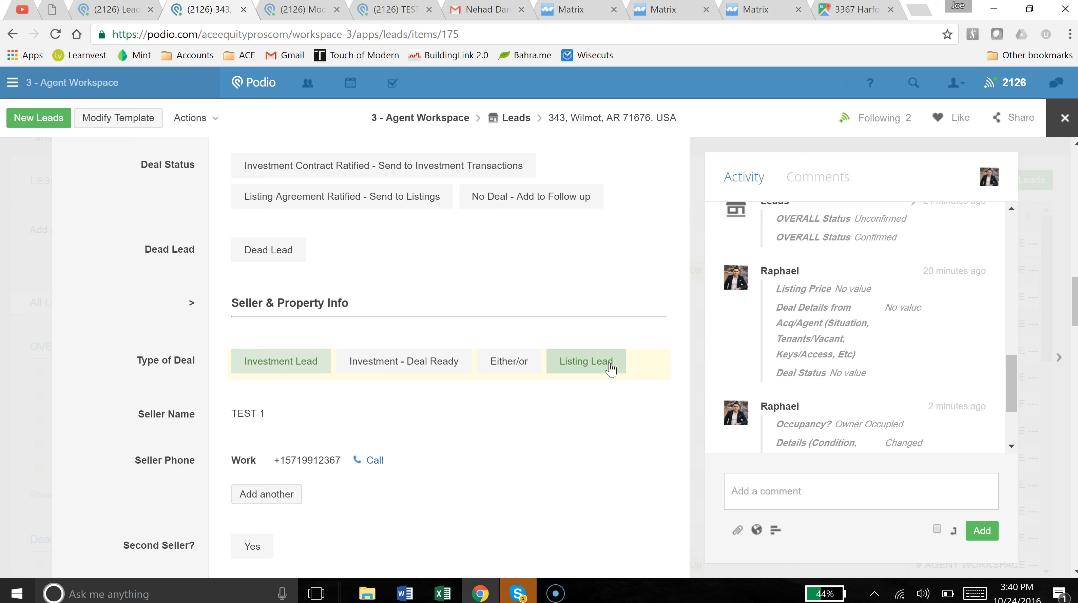
left_click(610, 368)
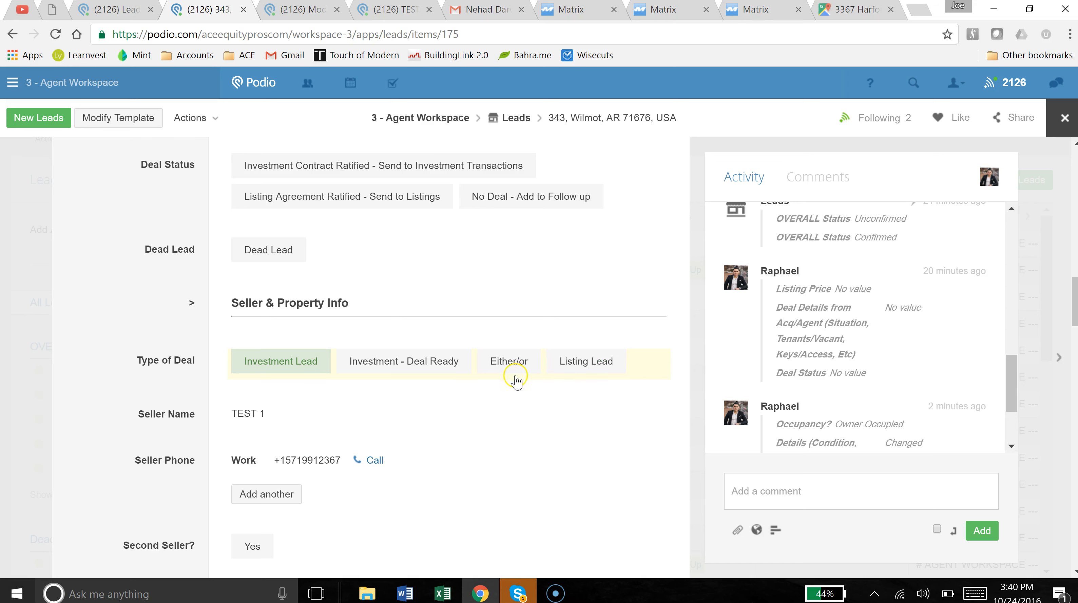
left_click(75, 382)
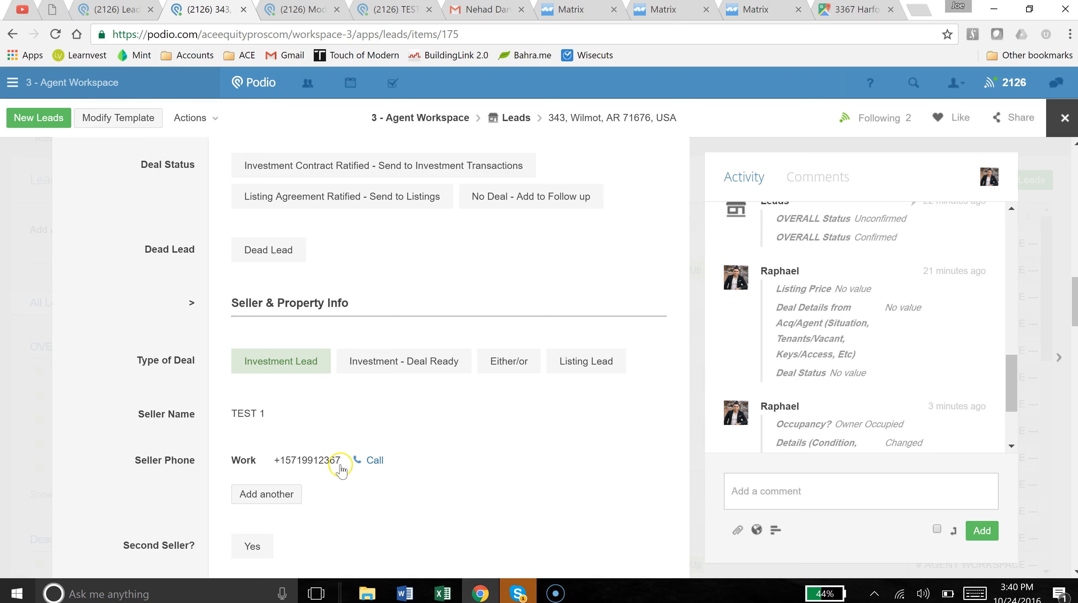
left_click(510, 374)
left_click(165, 311)
scroll(166, 311, "down", 2)
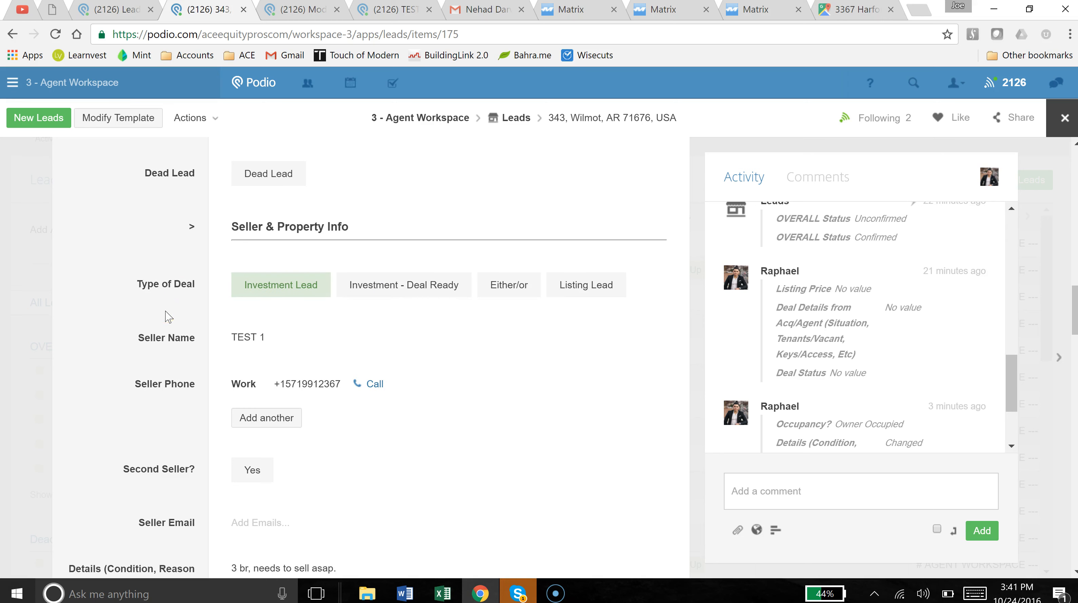
scroll(168, 316, "down", 5)
scroll(168, 317, "up", 5)
left_click(422, 303)
scroll(111, 331, "down", 5)
scroll(121, 333, "up", 10)
left_click(124, 336)
scroll(124, 336, "up", 7)
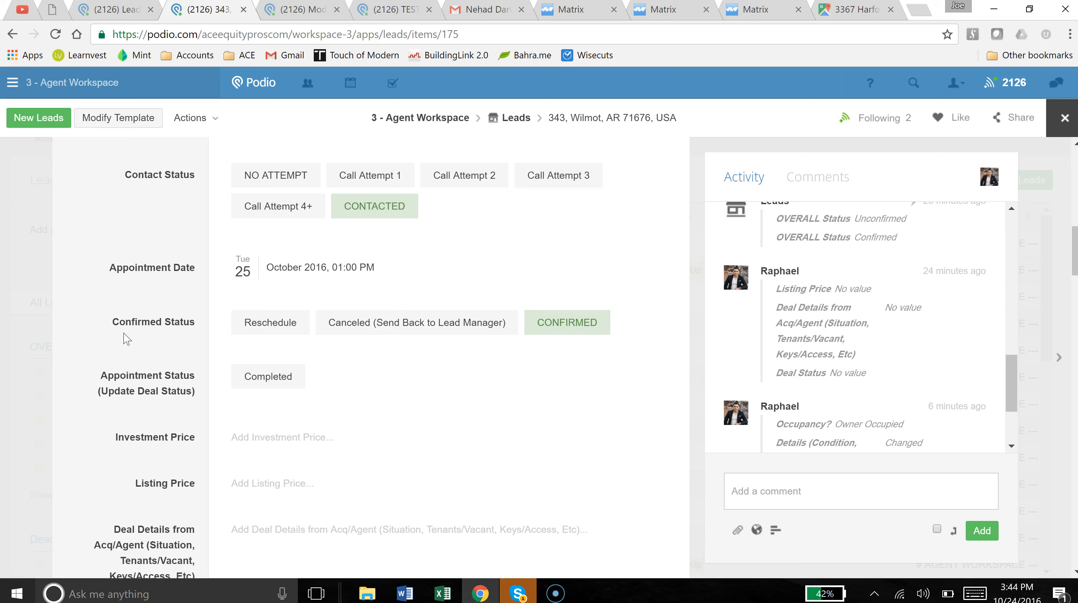
Enter 365+ for Close Date (Sold) in the MRIS residential search and show results on a map.
left_click(652, 10)
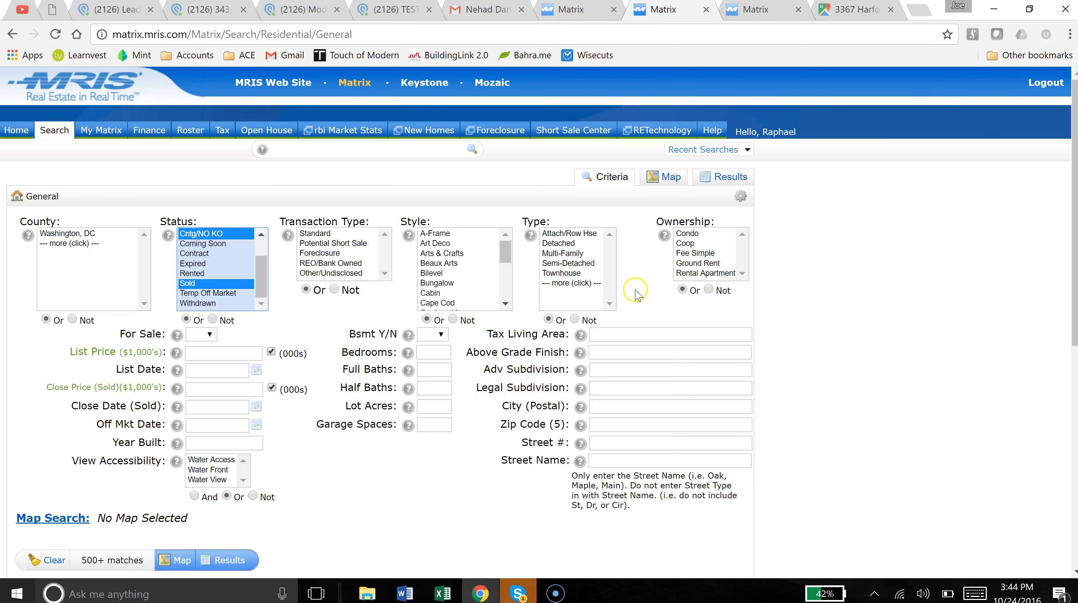
left_click(240, 407)
type("365+")
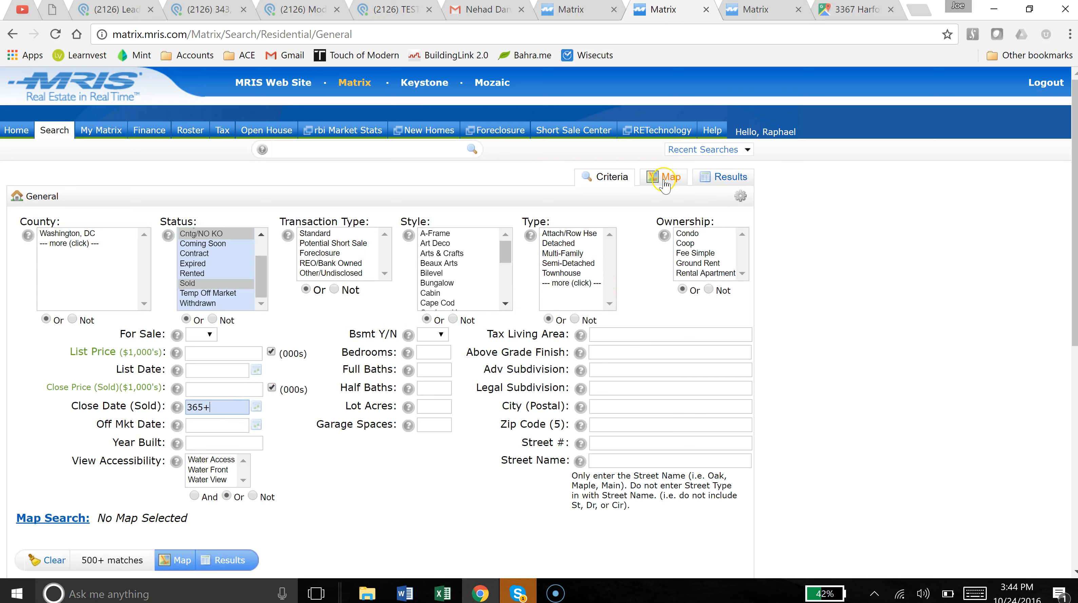
left_click(663, 179)
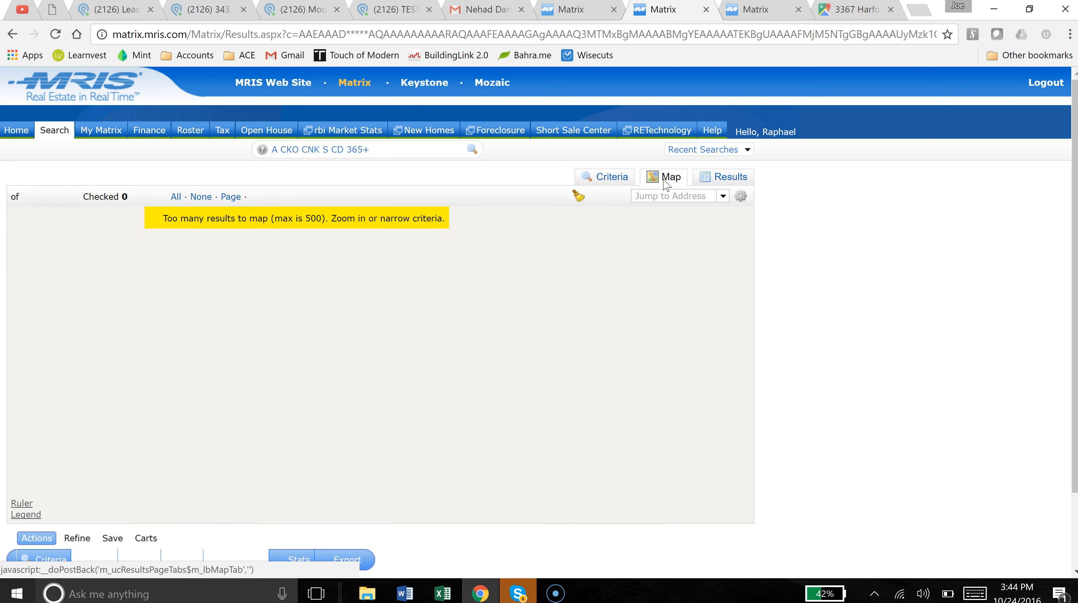
Jump the map to the lead property's pasted address and zoom in.
left_click(652, 198)
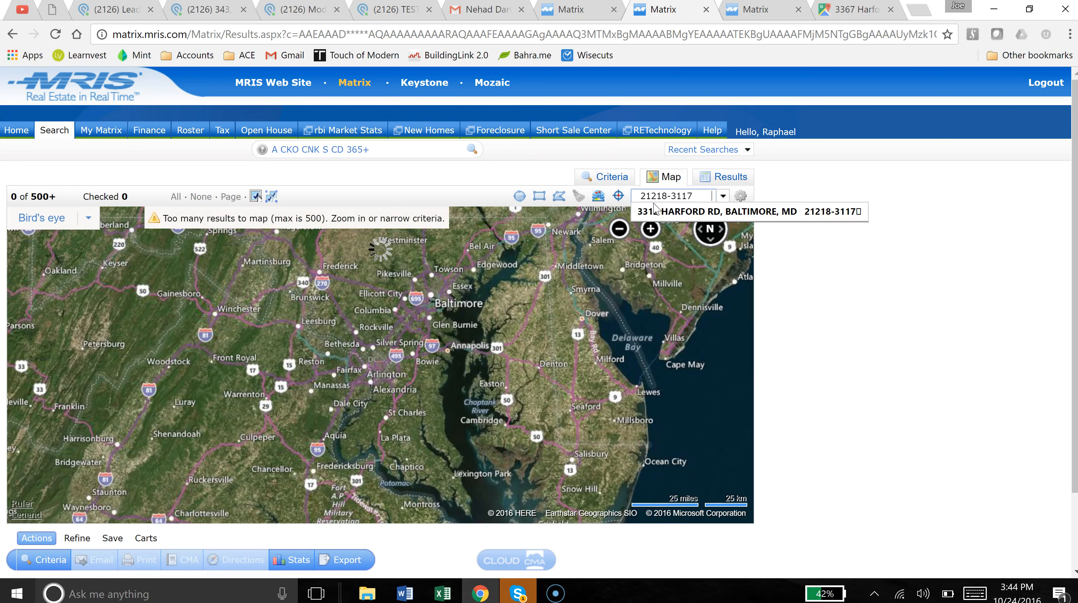
left_click(654, 209)
left_click(694, 197)
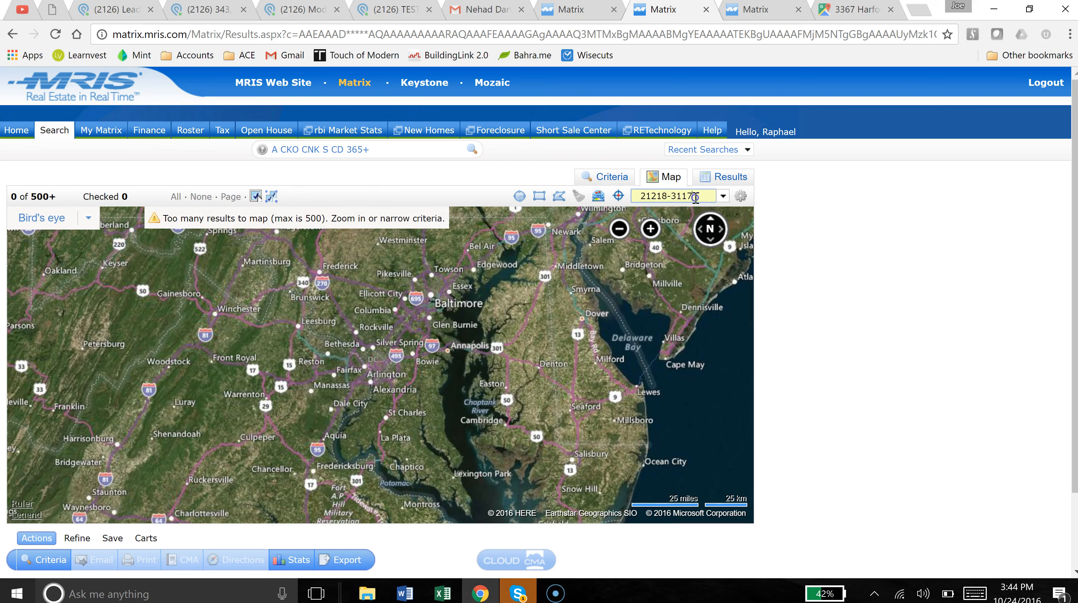
key("Return")
left_click(385, 373)
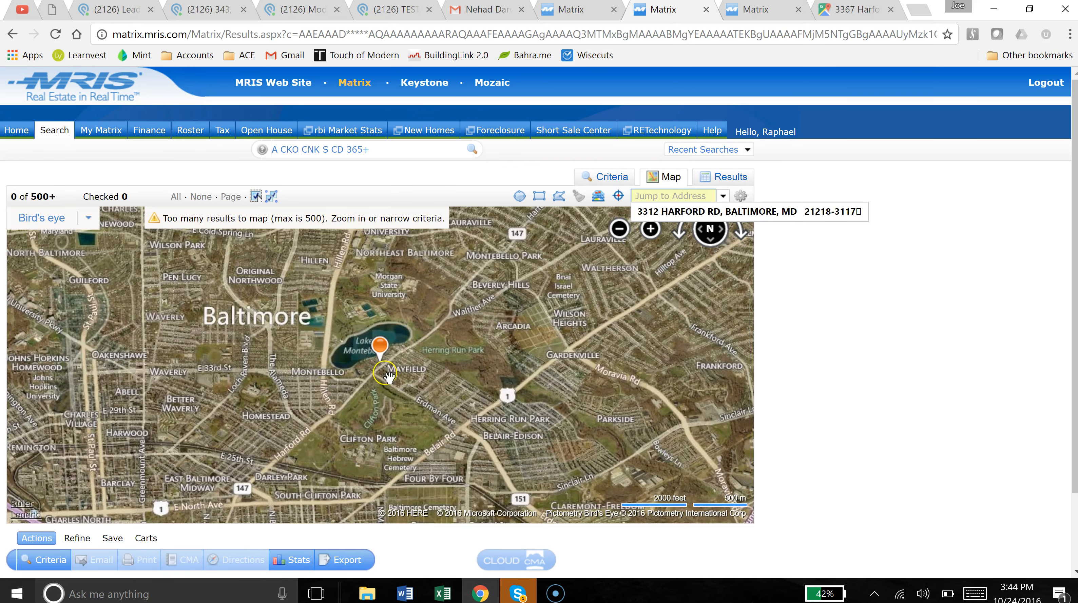
scroll(386, 372, "up", 2)
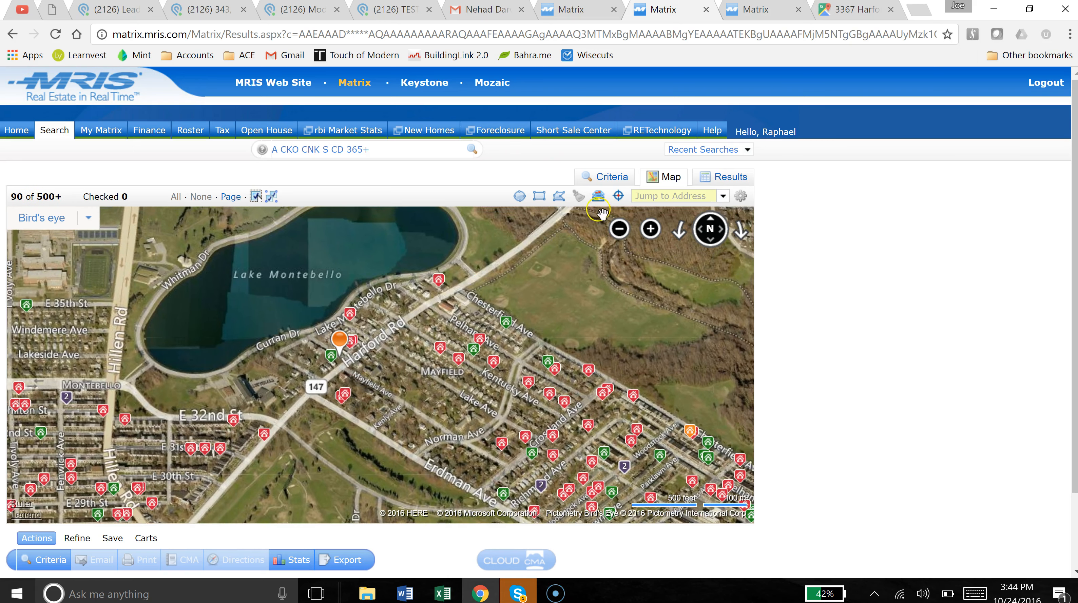
Draw a polygon around the neighbourhood between Curran Dr and Harford Rd, then list the 13 results.
left_click(559, 195)
left_click(262, 335)
left_click(435, 247)
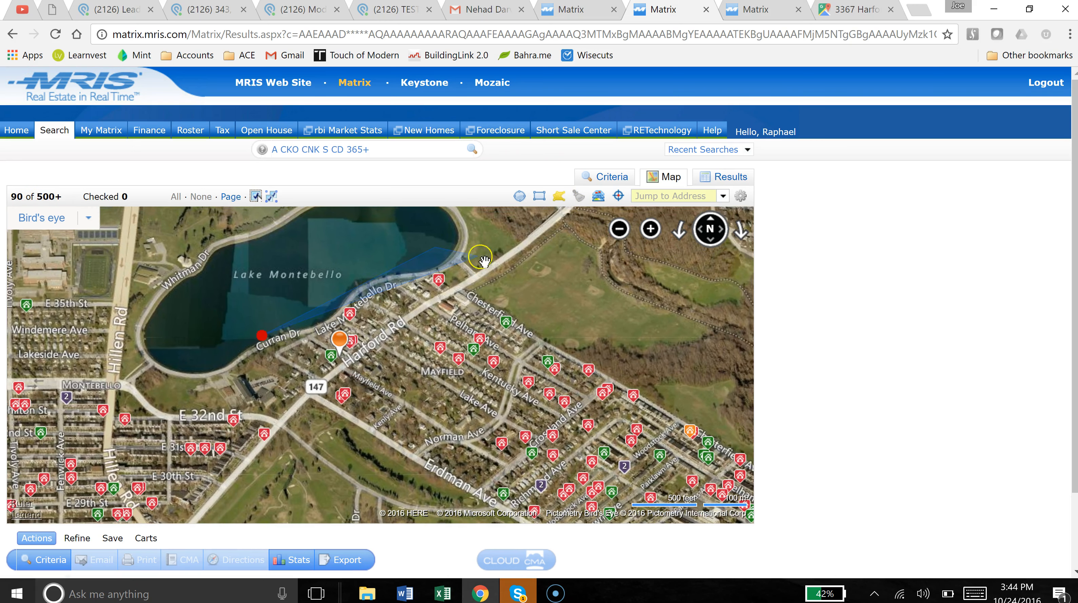
left_click(529, 279)
left_click(530, 339)
left_click(492, 404)
left_click(304, 410)
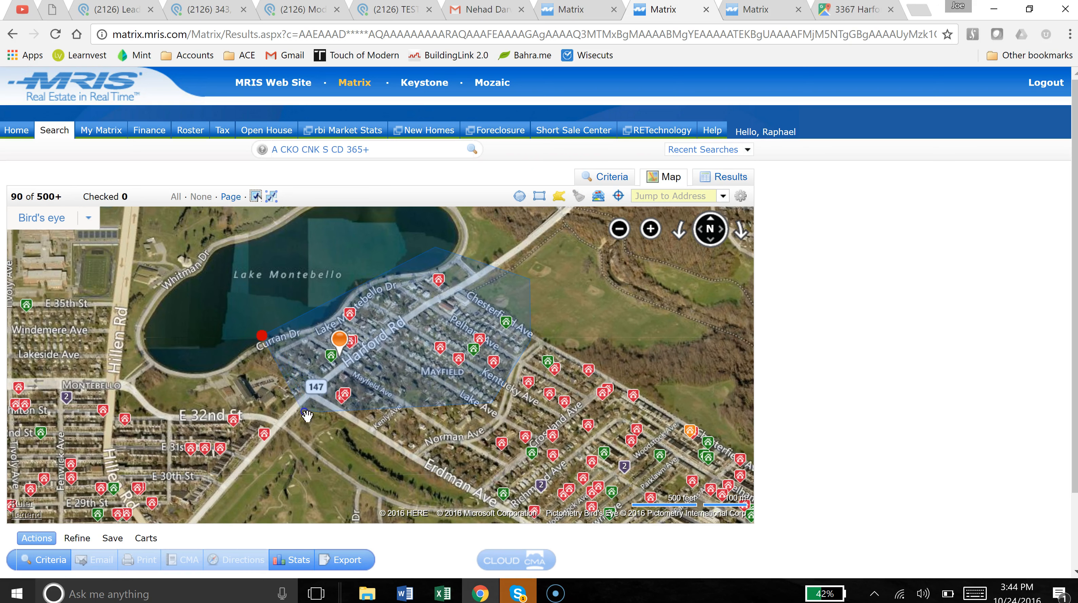
left_click(261, 334)
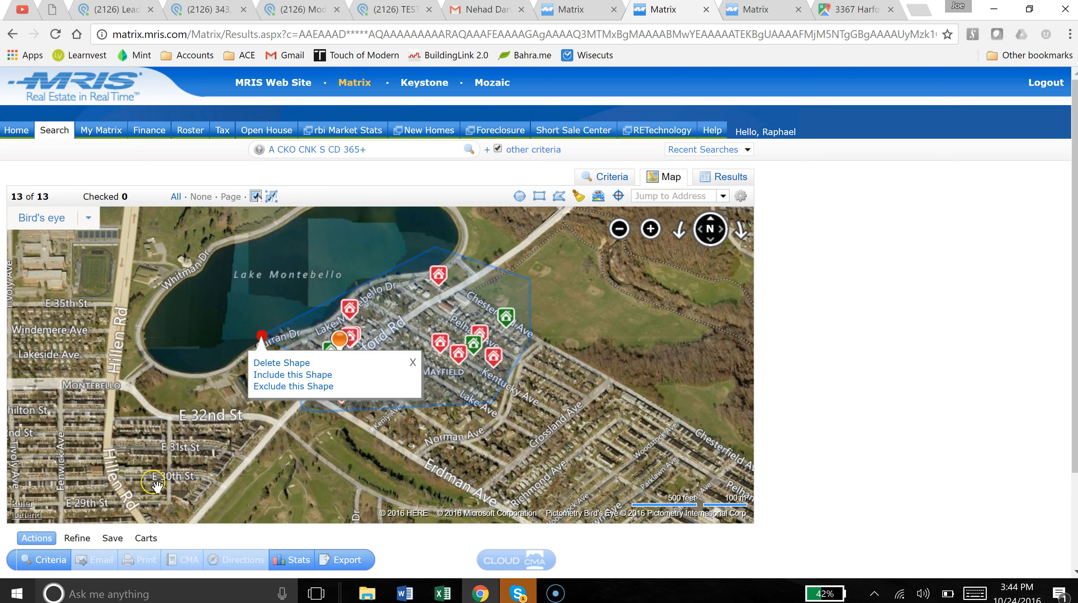
left_click_drag(530, 418, 549, 432)
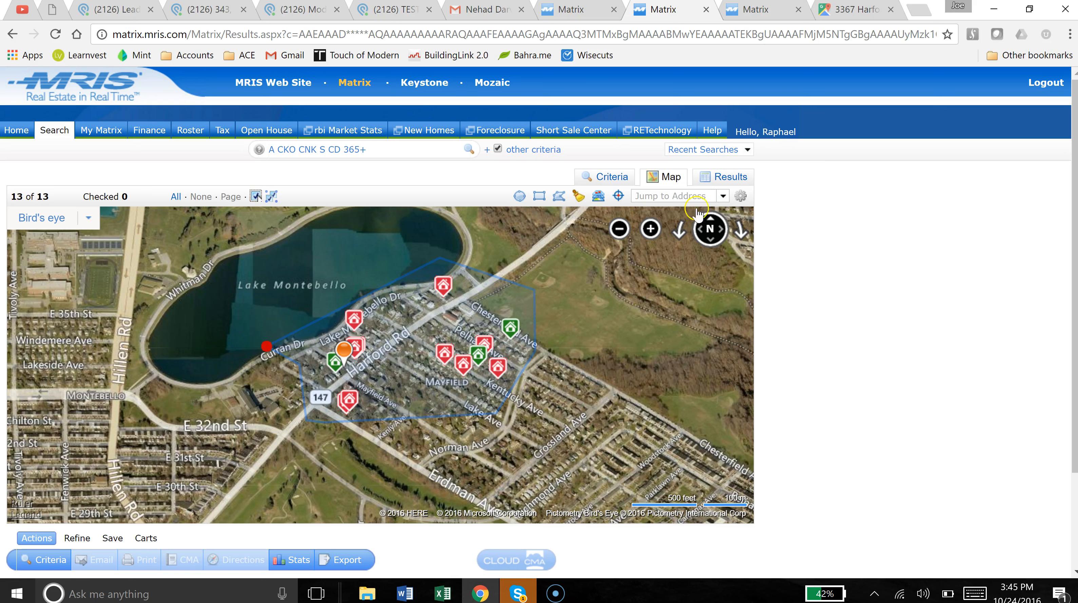
left_click(719, 179)
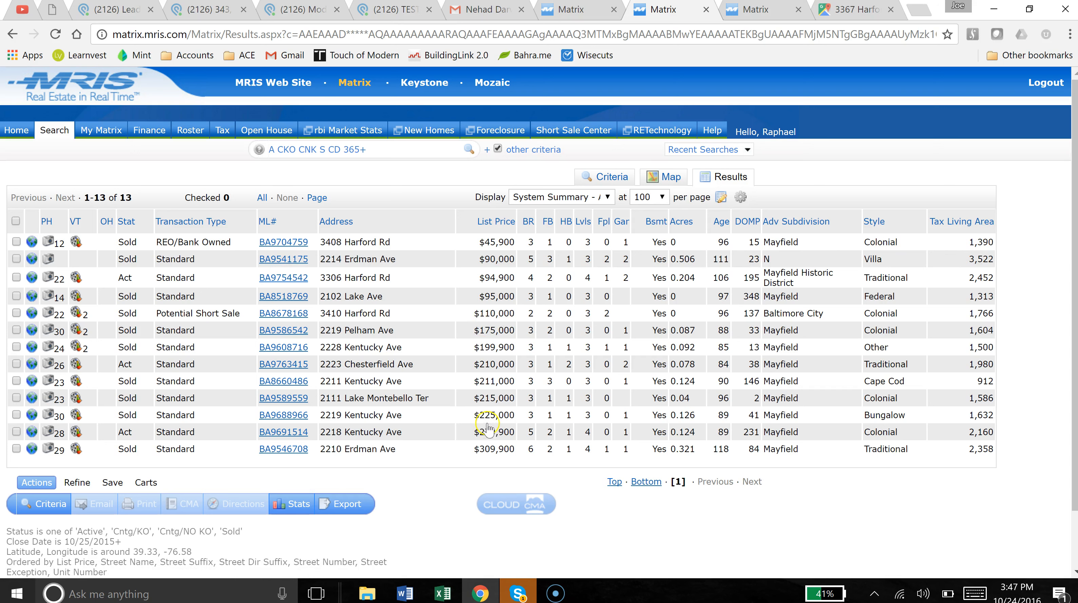
left_click(287, 241)
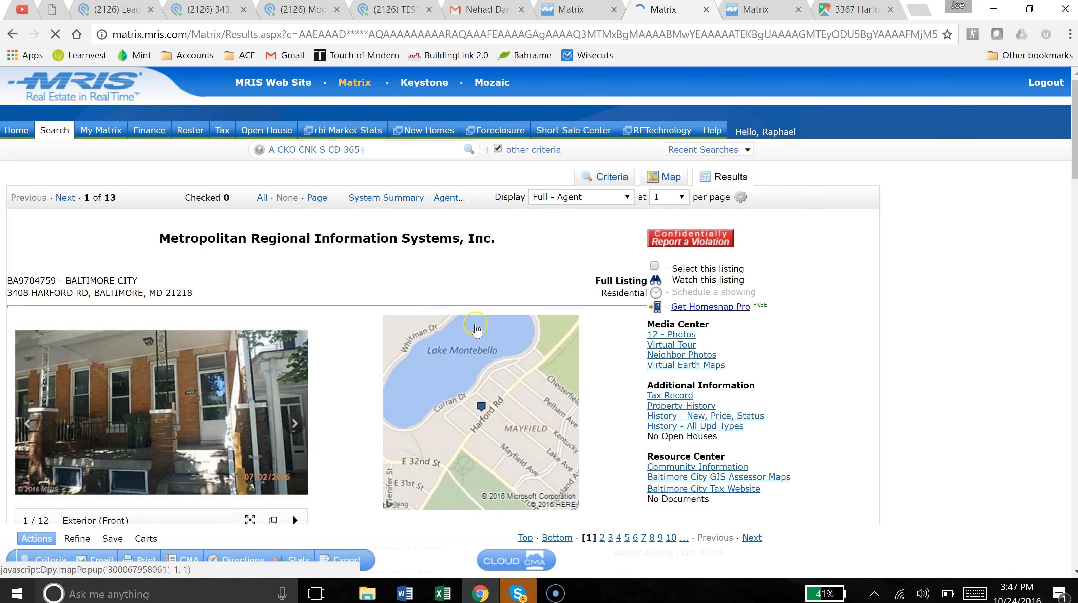
scroll(296, 300, "down", 1)
scroll(296, 301, "down", 1)
left_click(297, 356)
left_click(298, 357)
left_click(297, 356)
left_click(298, 356)
scroll(298, 357, "down", 1)
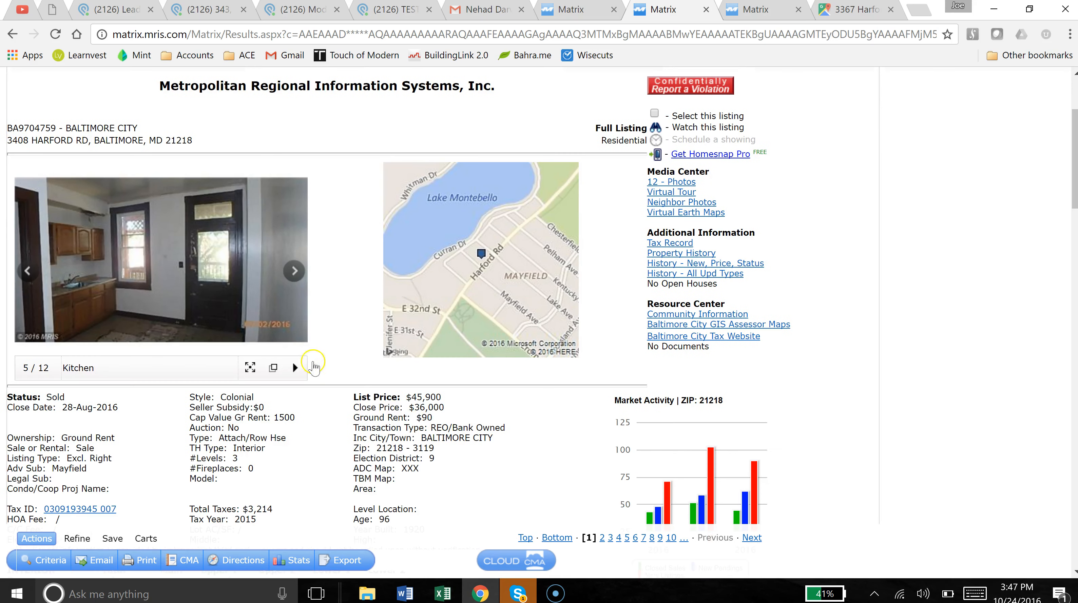
triple_click(422, 408)
left_click(423, 408)
scroll(301, 443, "up", 3)
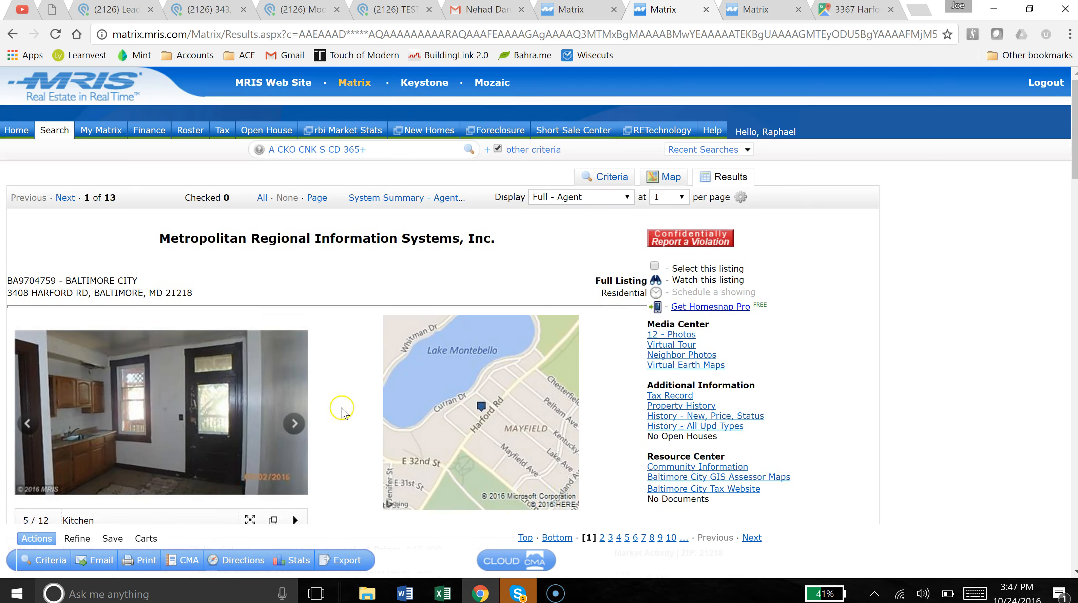
Switch the display to the System Summary - Agent table of all 13 results.
left_click(378, 195)
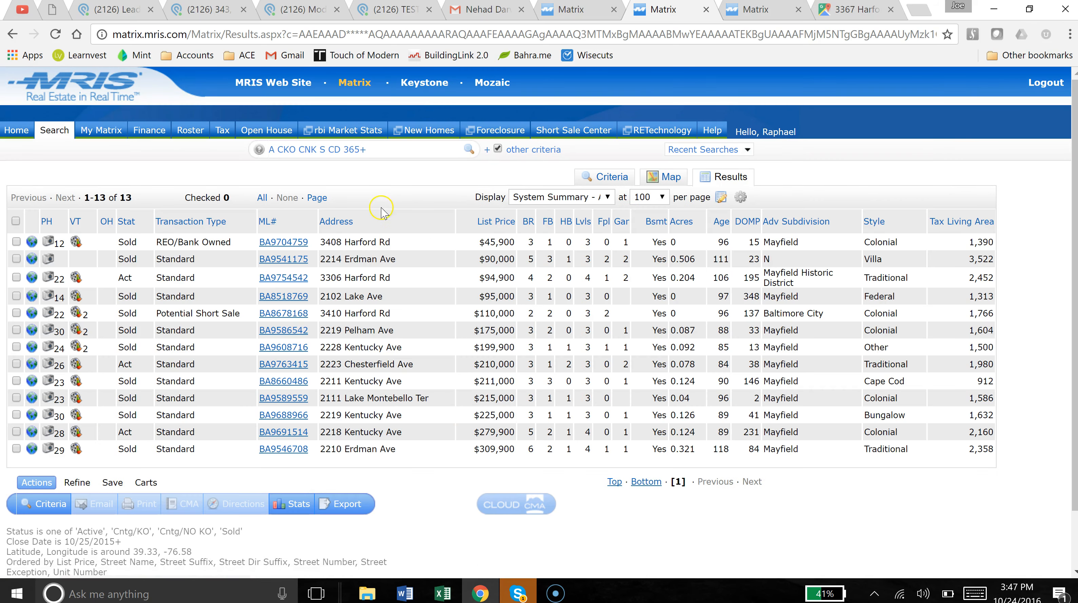
left_click(282, 298)
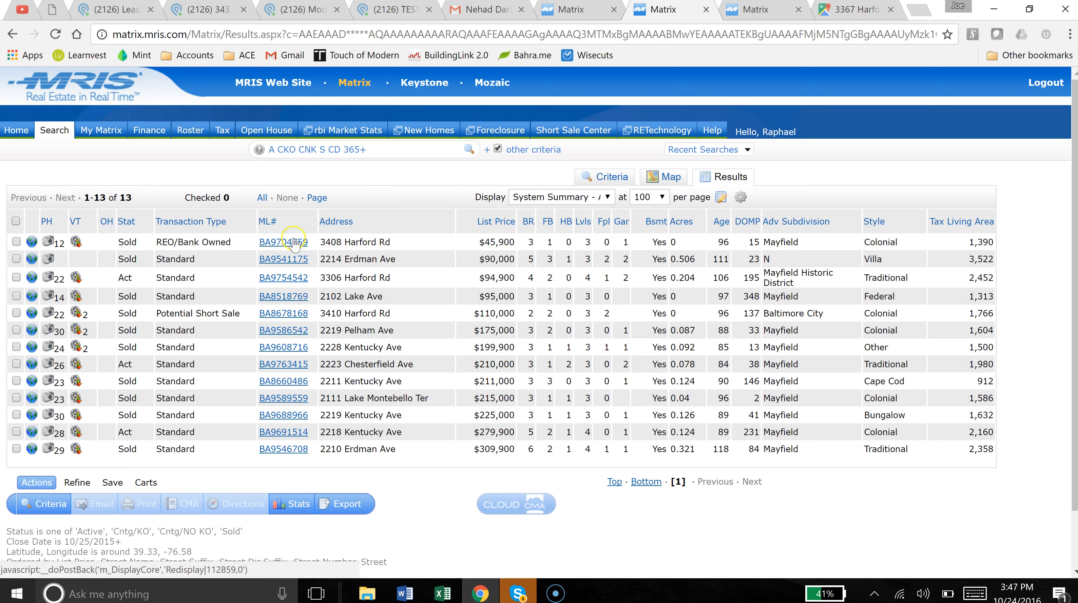
left_click(654, 182)
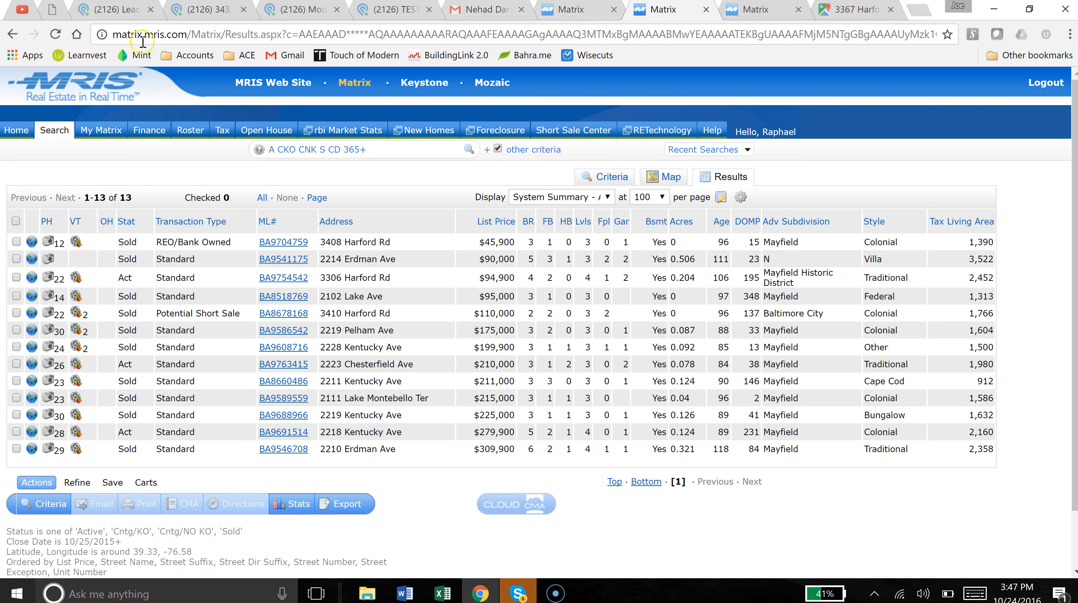
Return to the Podio '(2126) Lead' tab showing the Lead Dispatch list of 109 leads.
left_click(111, 11)
left_click(492, 163)
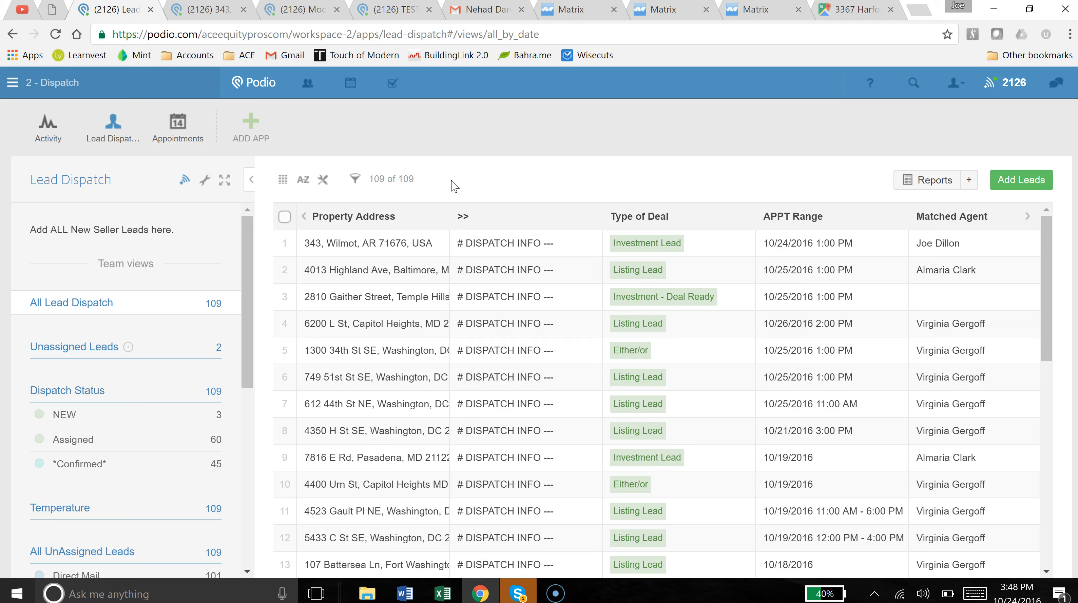
left_click(210, 10)
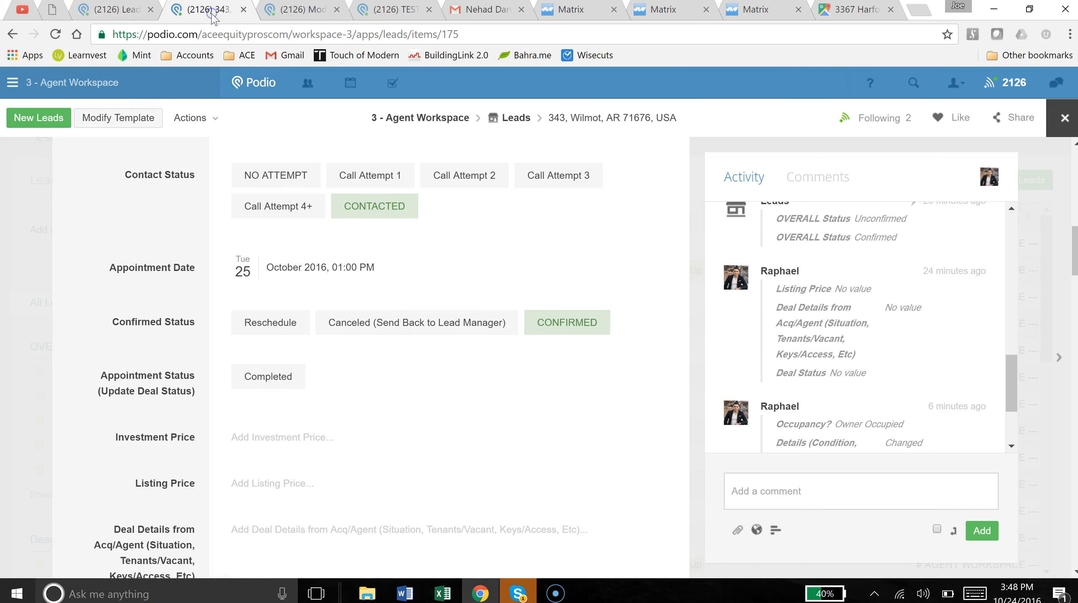
scroll(166, 321, "down", 3)
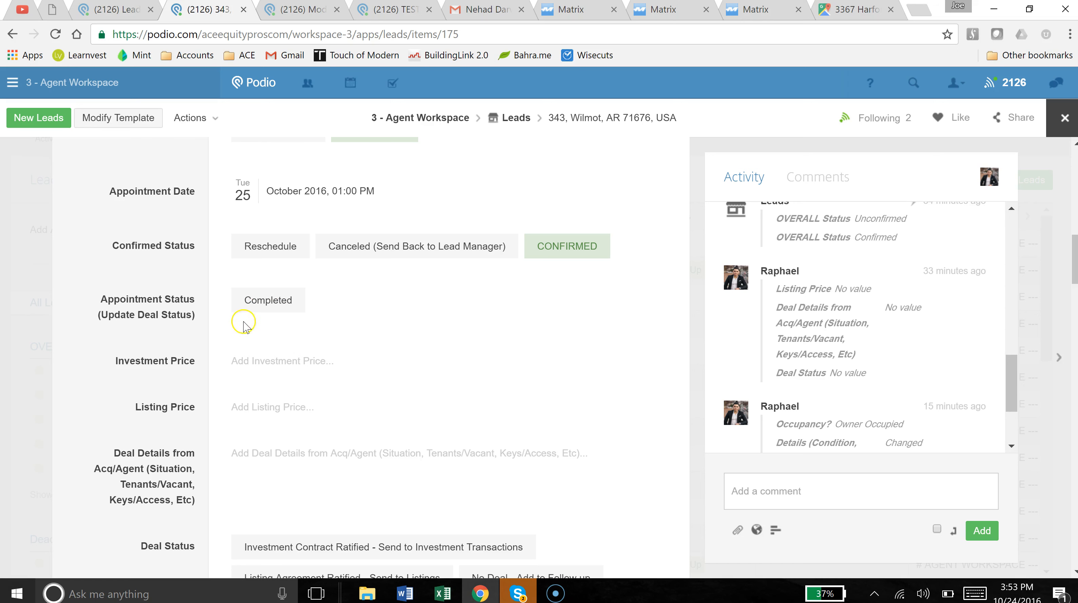
left_click(239, 311)
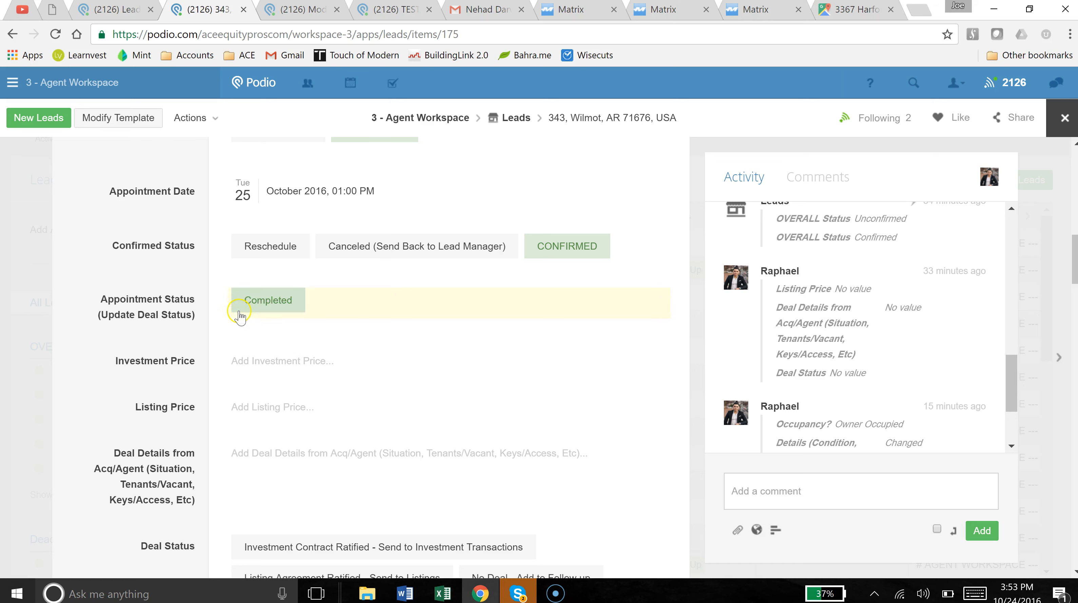
left_click(274, 308)
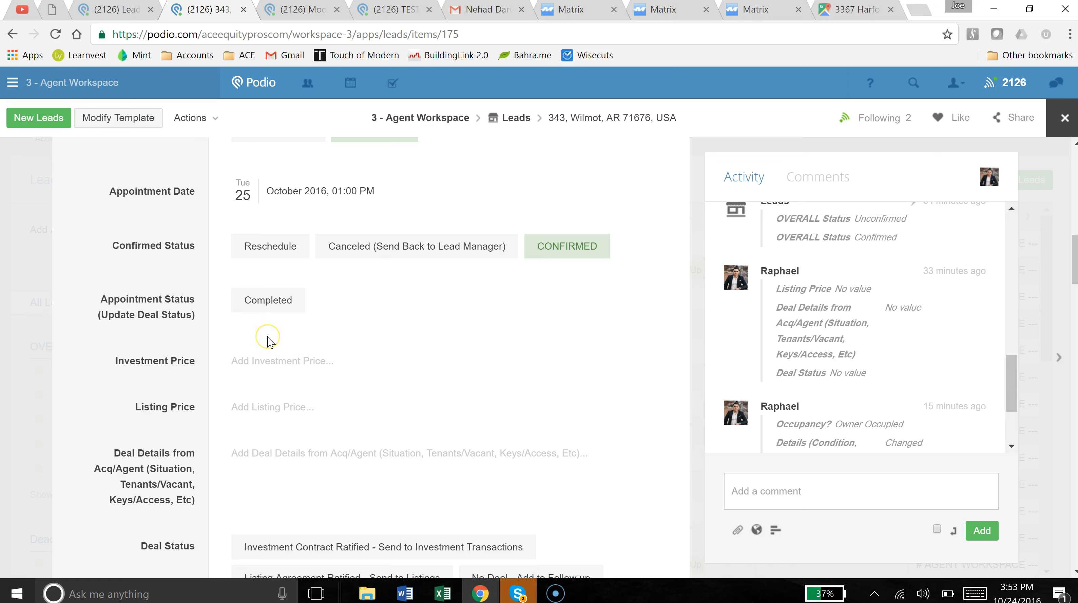
left_click(246, 309)
left_click(235, 304)
left_click(282, 296)
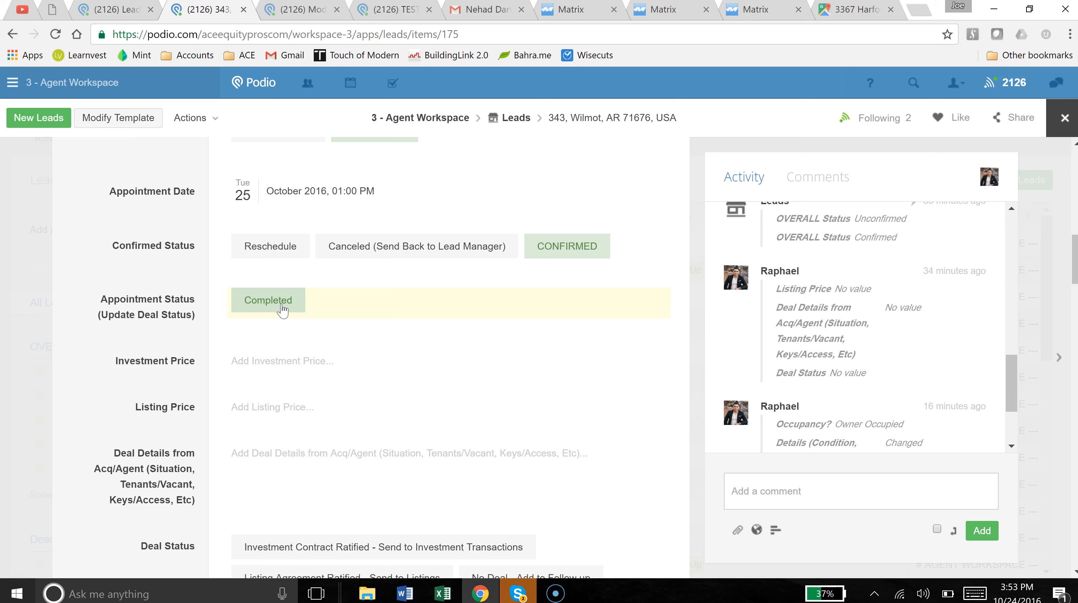
left_click(274, 300)
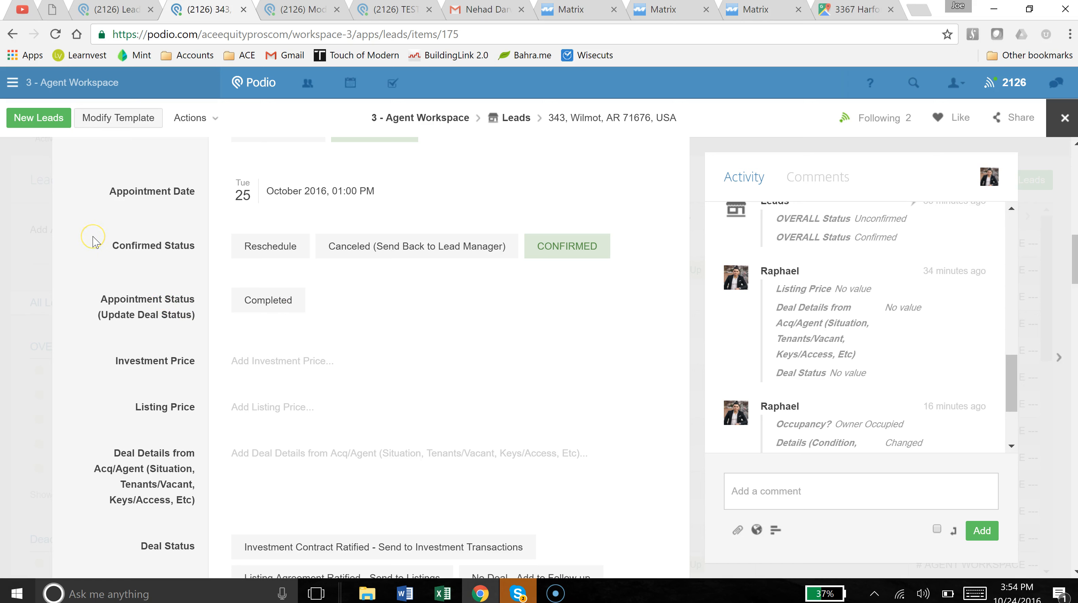
left_click(100, 245)
left_click(270, 310)
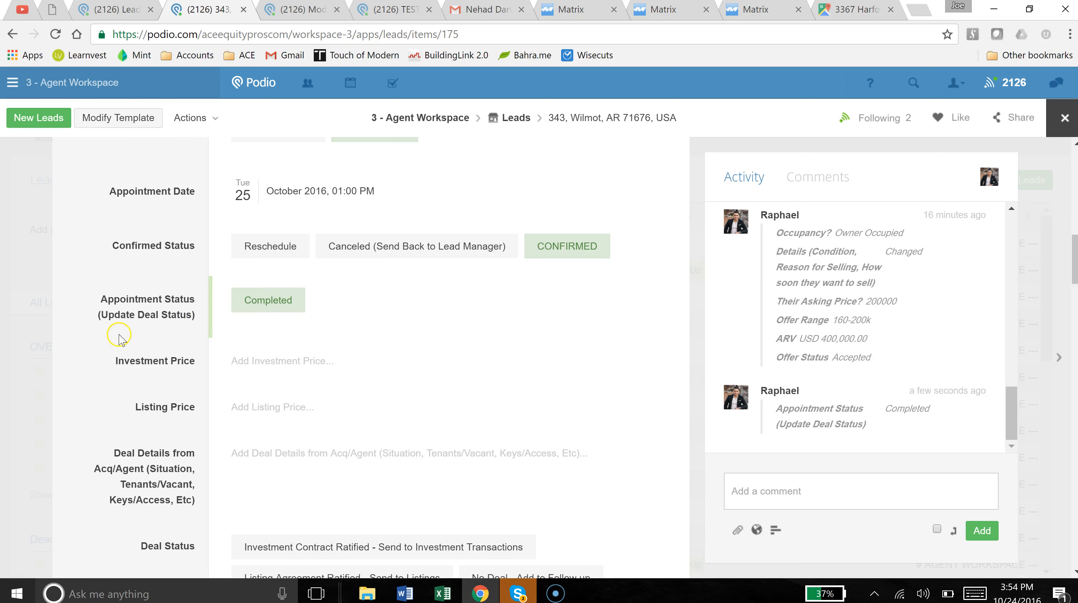
scroll(114, 321, "down", 2)
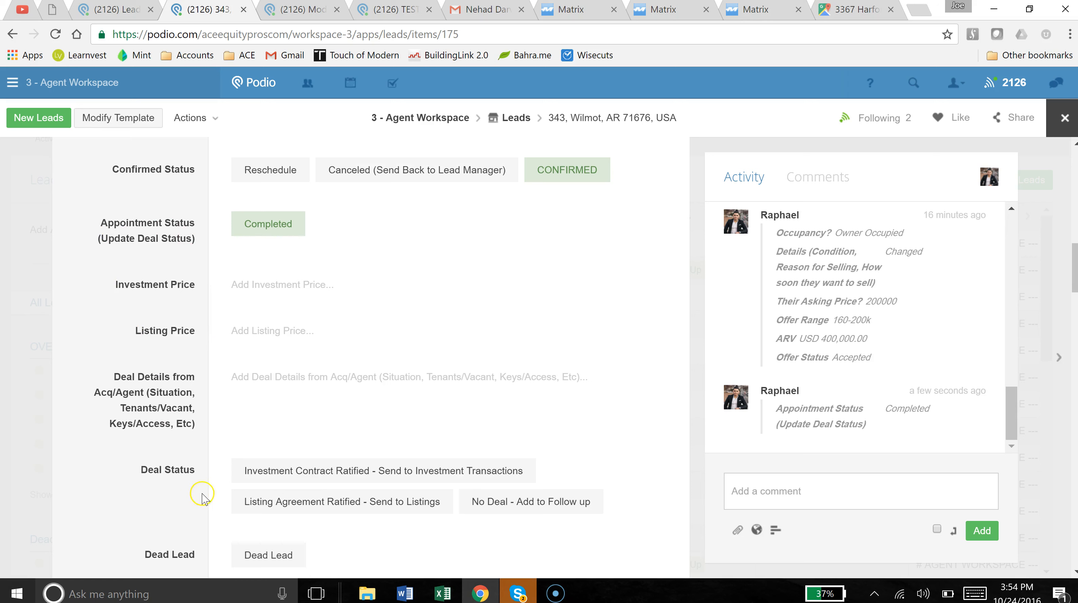
Enter an Investment Price of 190000 on the lead and save it.
left_click(244, 284)
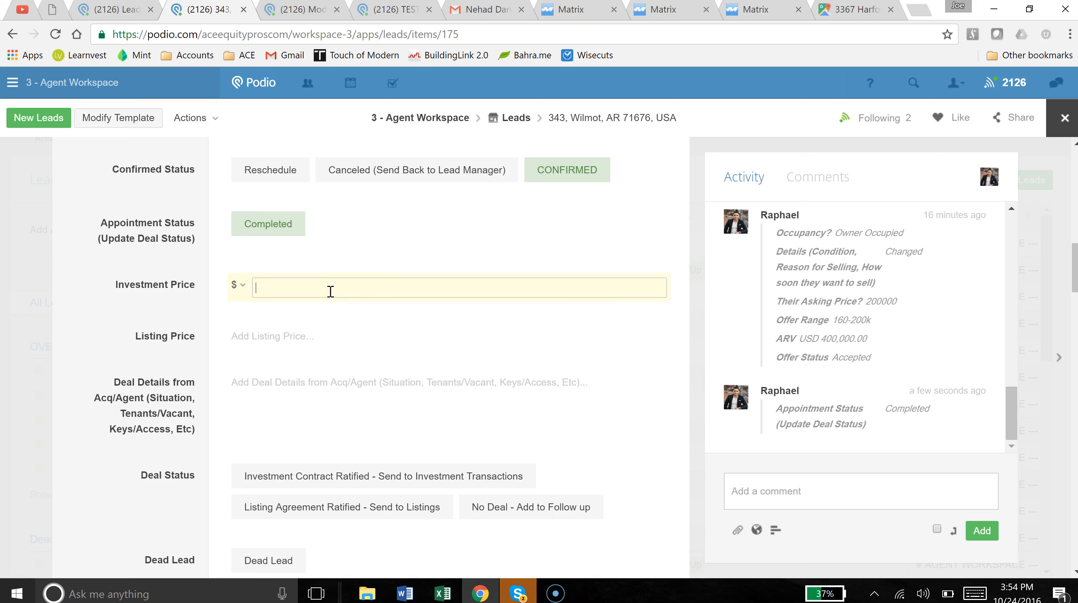
type("190000")
left_click(160, 320)
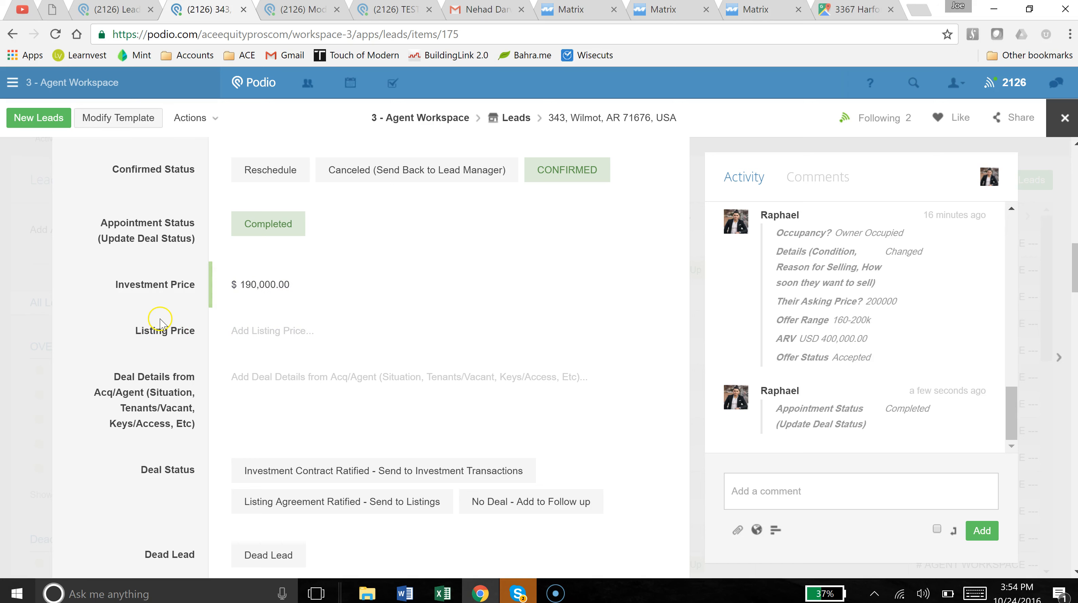
scroll(156, 315, "down", 2)
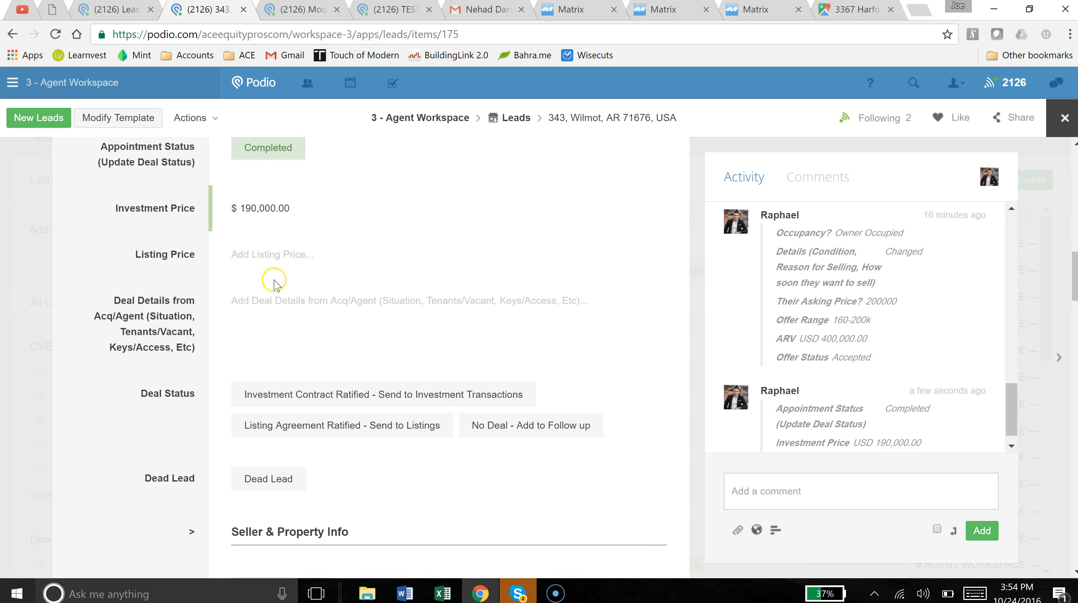
Open the Deal Details from Acq/Agent editor to write notes.
left_click(270, 302)
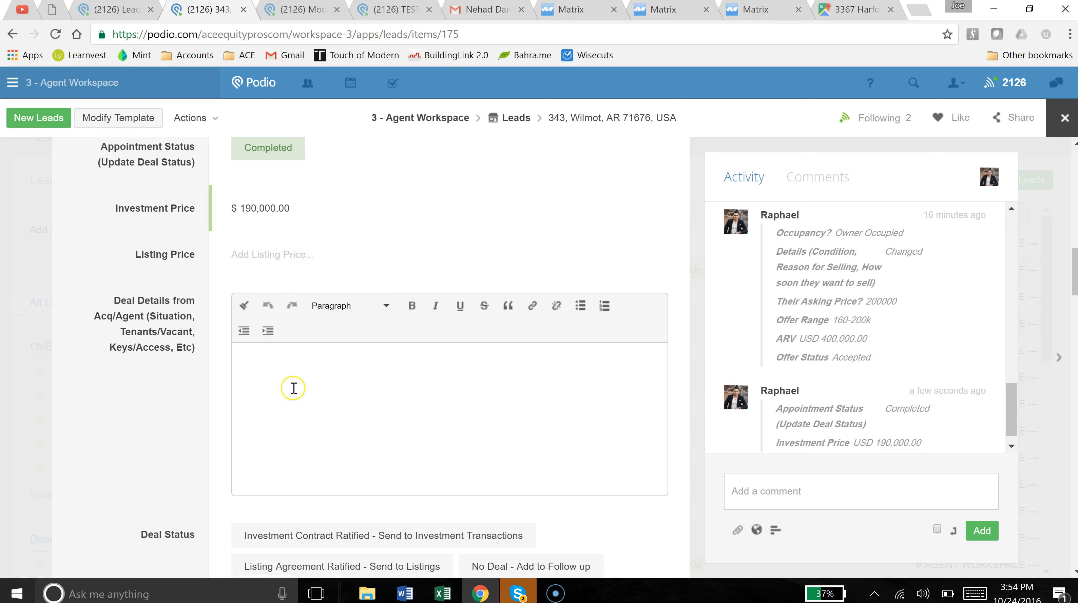
left_click(198, 333)
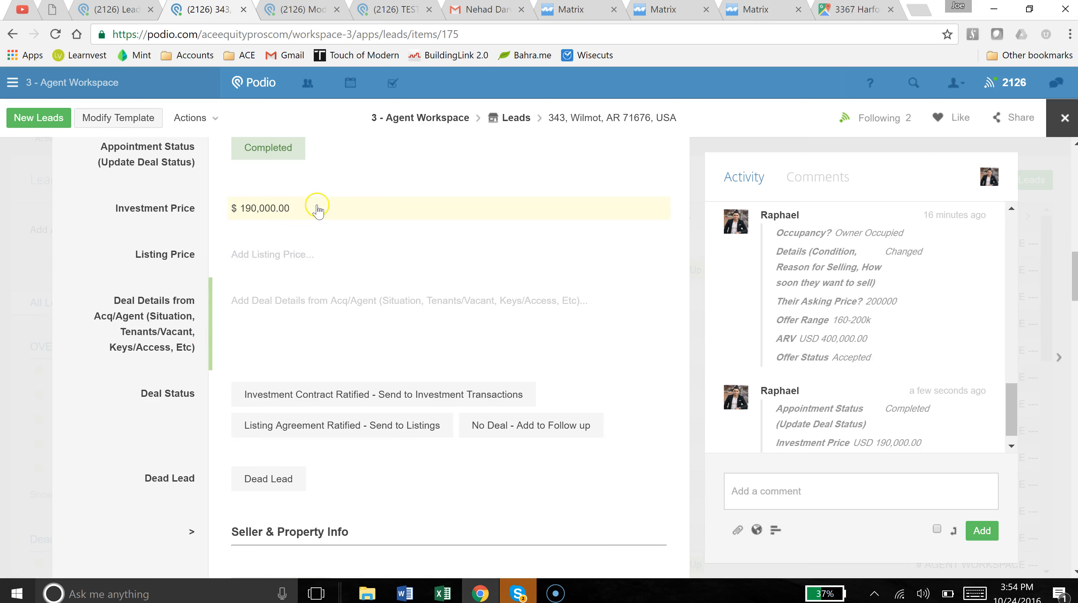
left_click(294, 303)
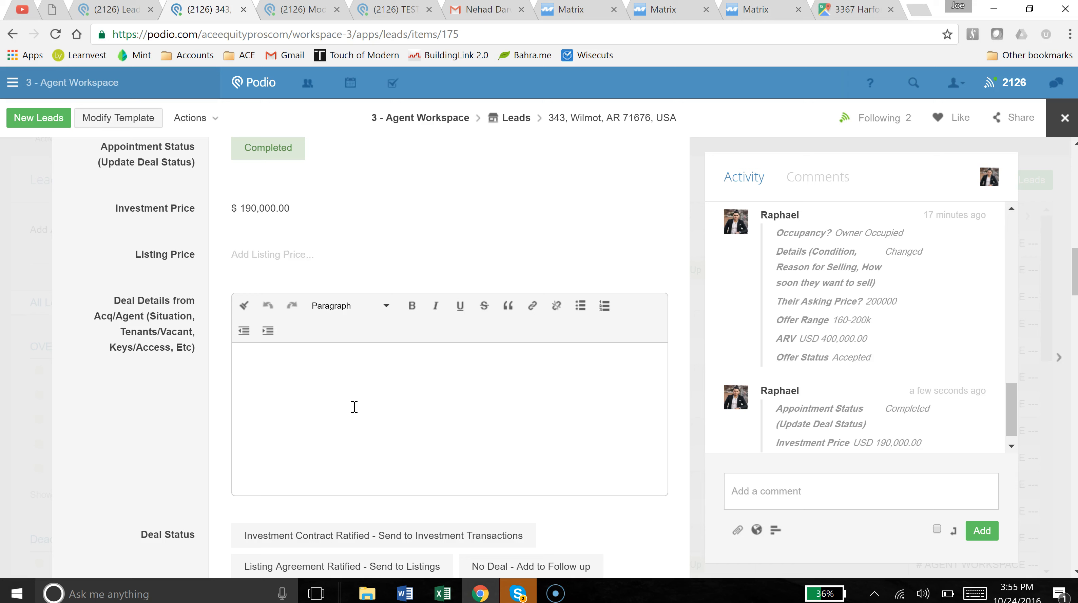
Write 'Owner is going to mail keys. Follow up with him for address.' and add the tenant's name and phone line.
type("Owner is going to mail keys. Fo")
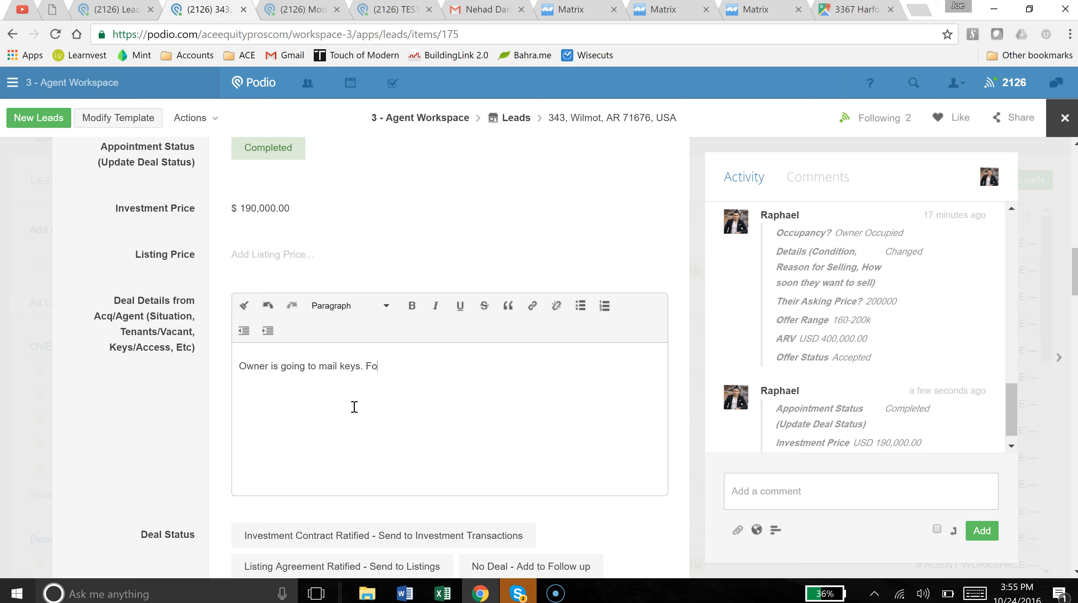
type("llow up with him for address.")
left_click(182, 374)
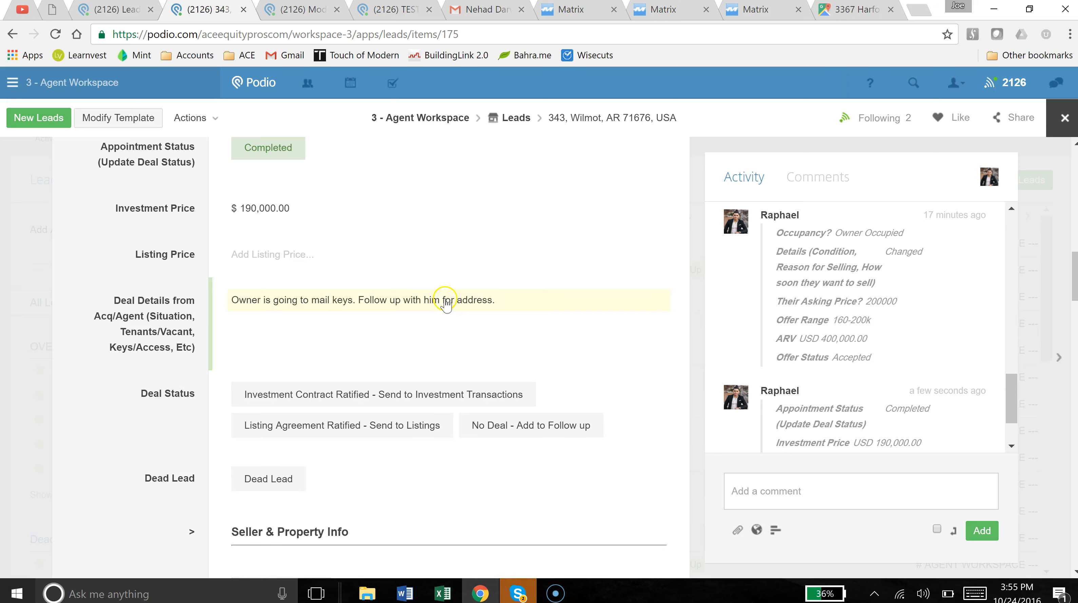
left_click(520, 314)
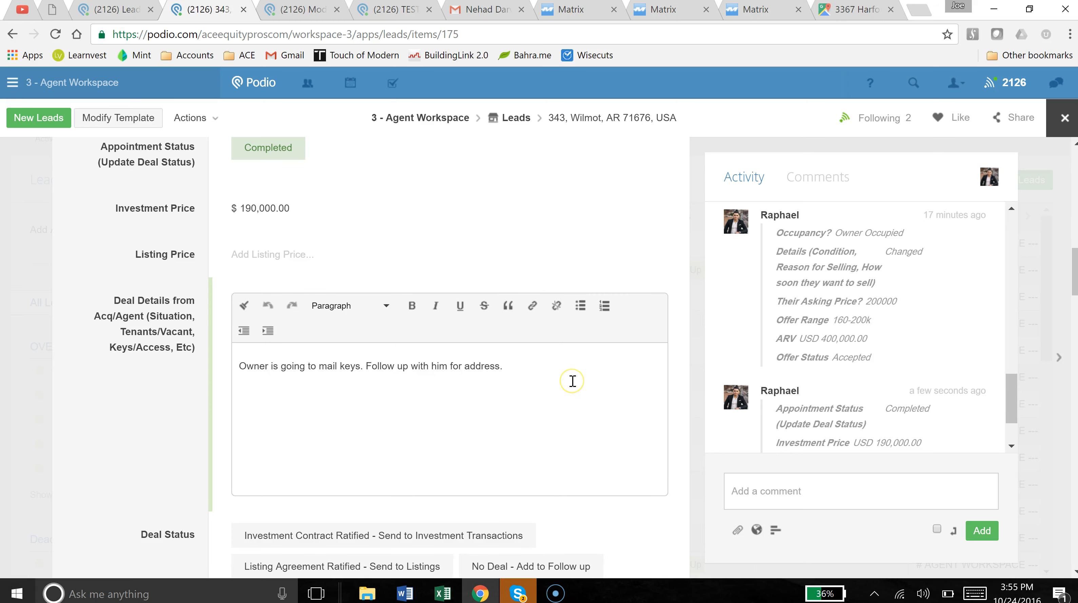
key("Return")
key("Return")
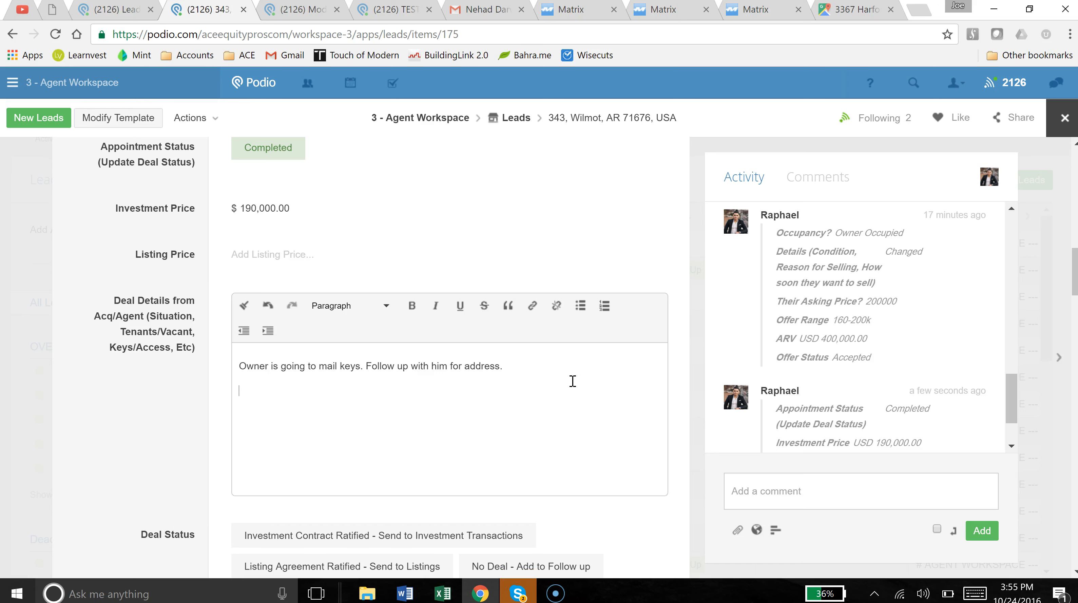
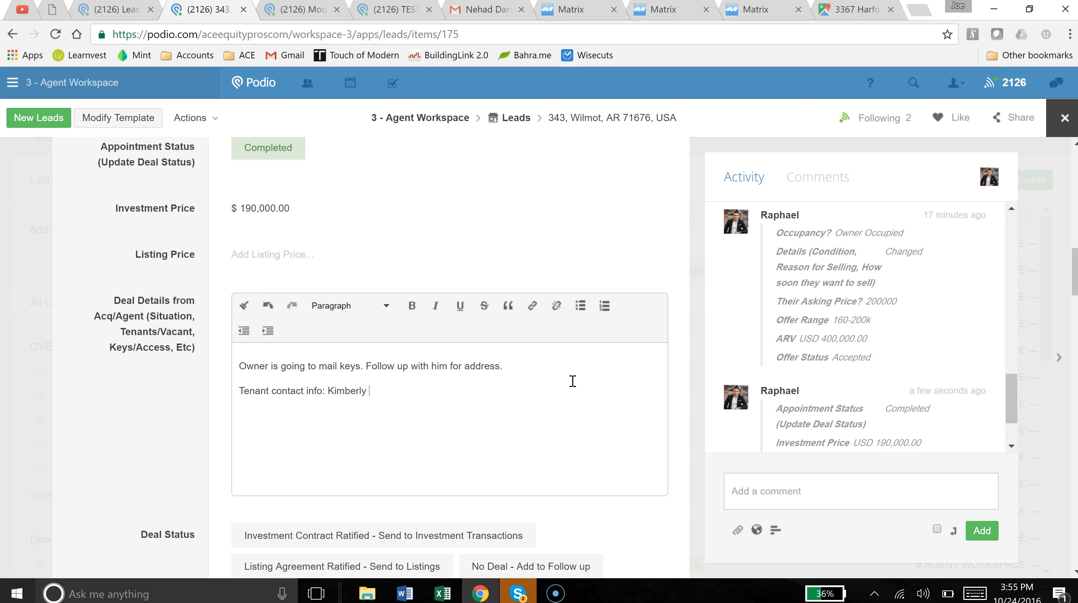
left_click(401, 391)
key("Delete")
left_click(156, 418)
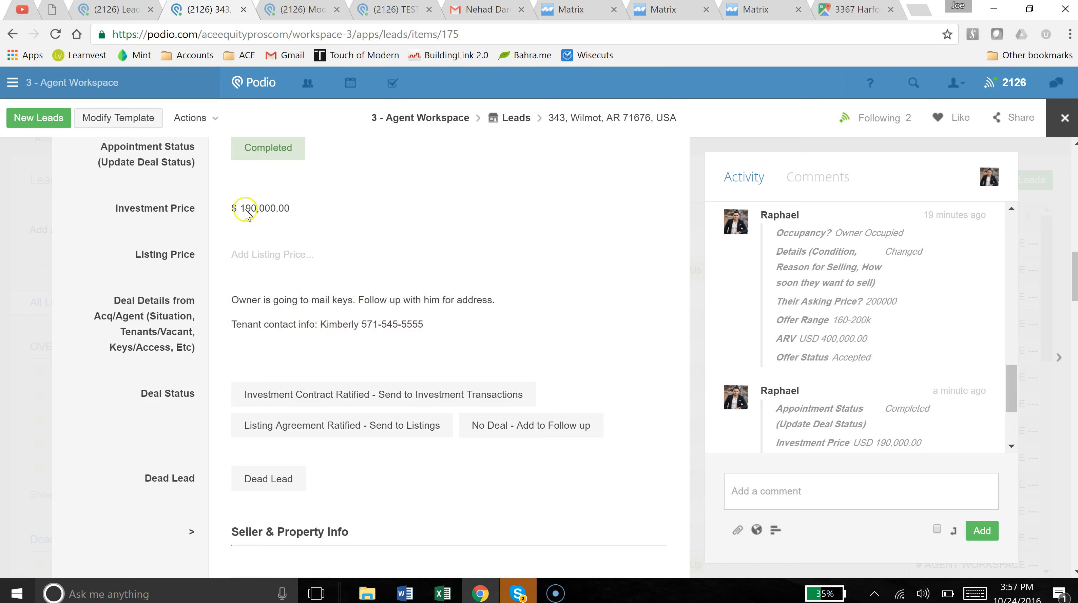
Set Deal Status to Investment Contract Ratified - Send to Investment Transactions.
left_click(333, 405)
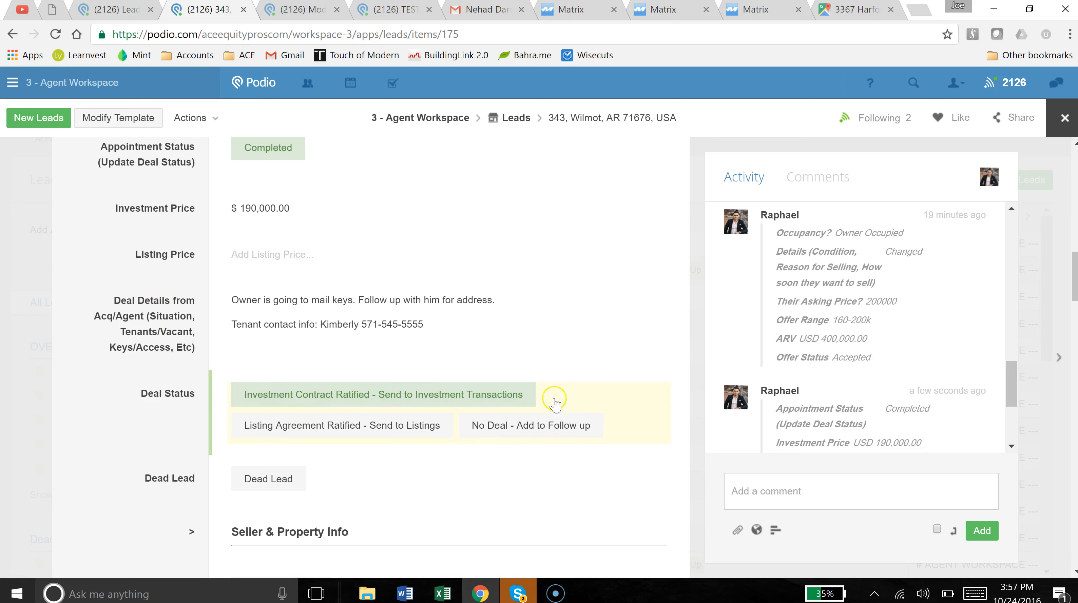
scroll(846, 397, "down", 4)
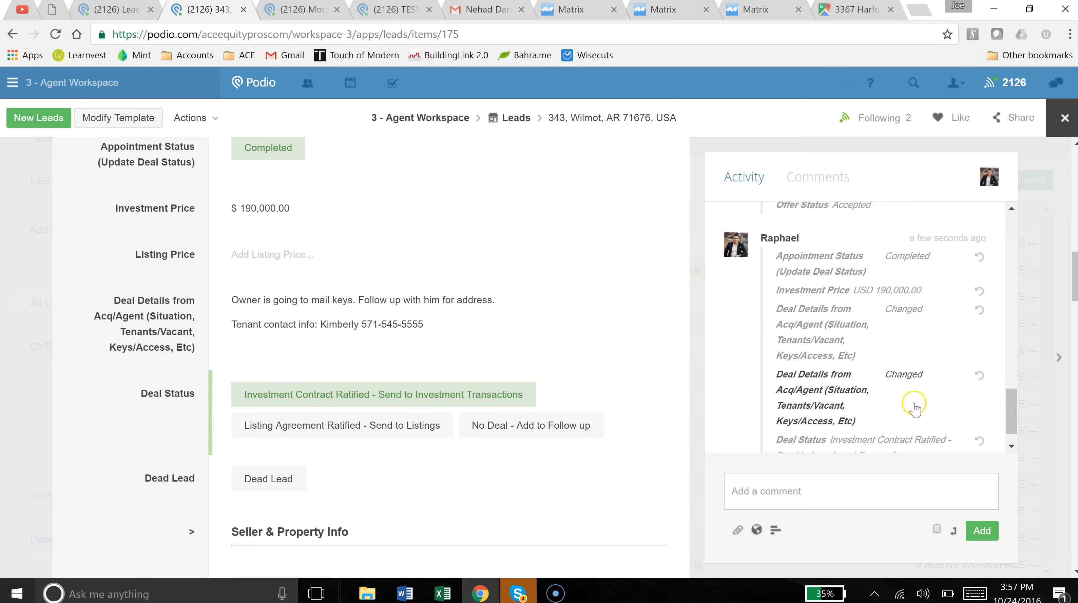
scroll(894, 409, "down", 3)
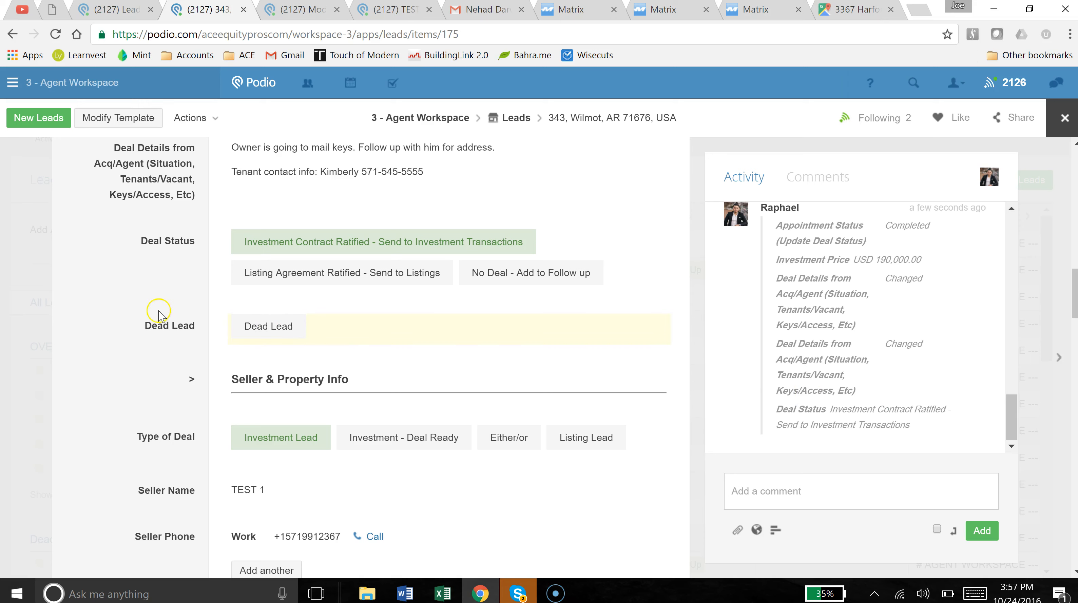
scroll(164, 310, "up", 3)
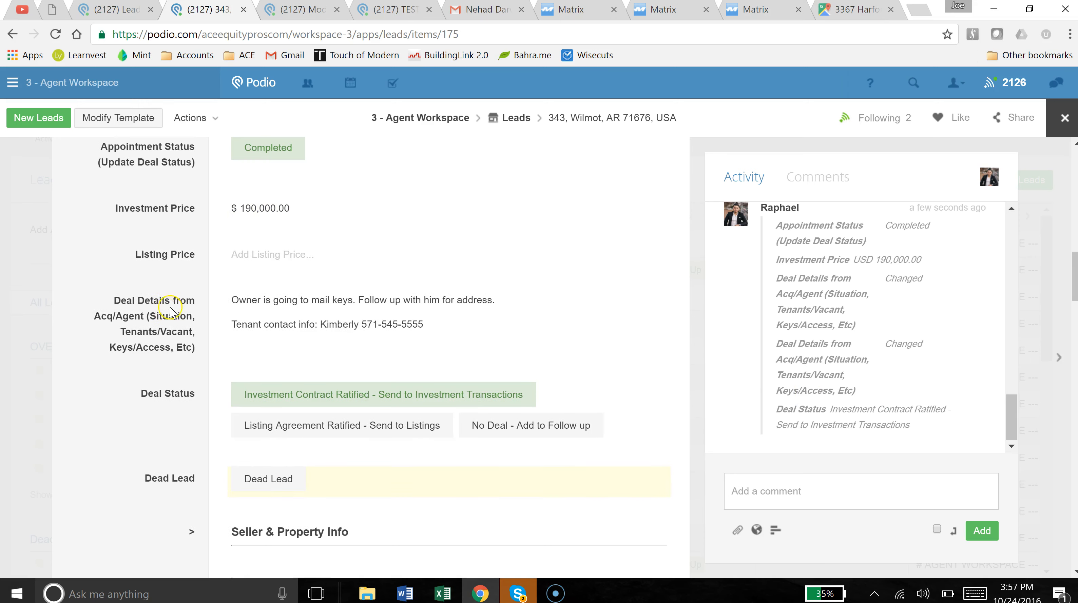
Open the 3 - Agent Workspace in a new browser tab and switch to it.
right_click(410, 123)
left_click(422, 129)
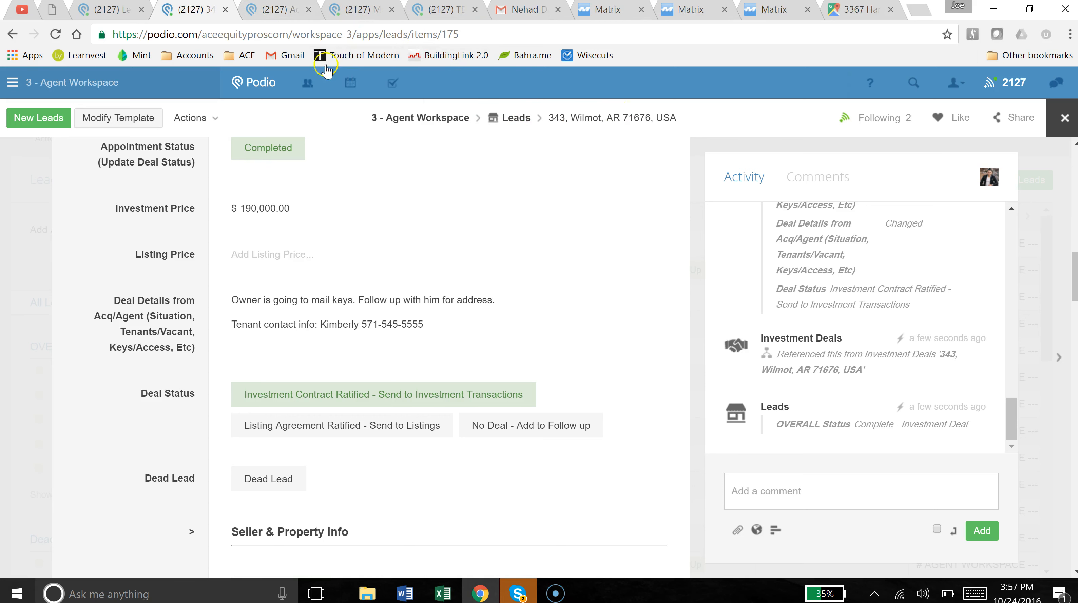
left_click(278, 7)
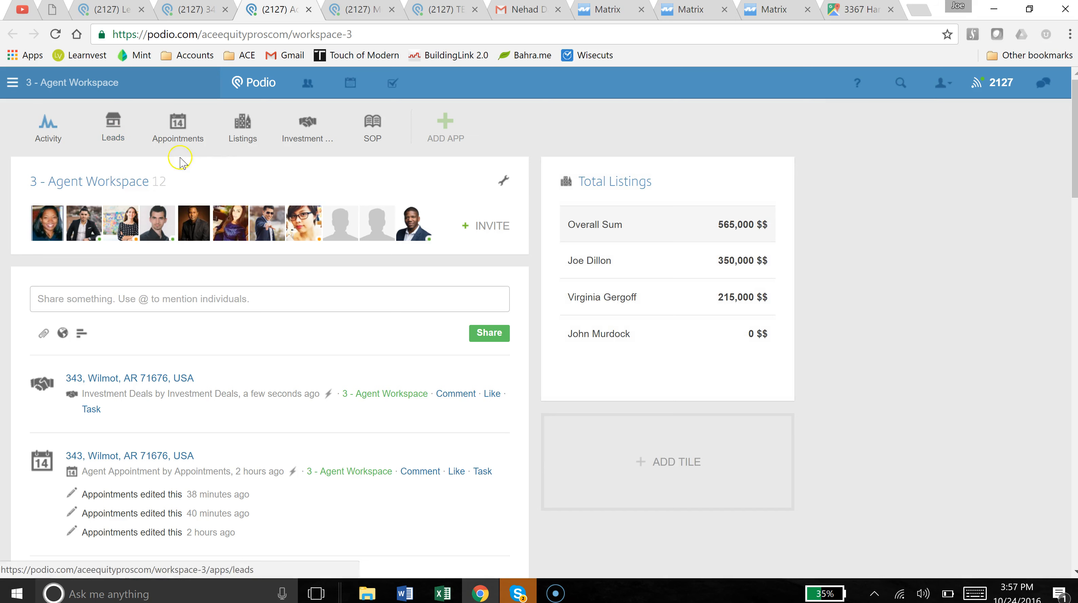
left_click(308, 134)
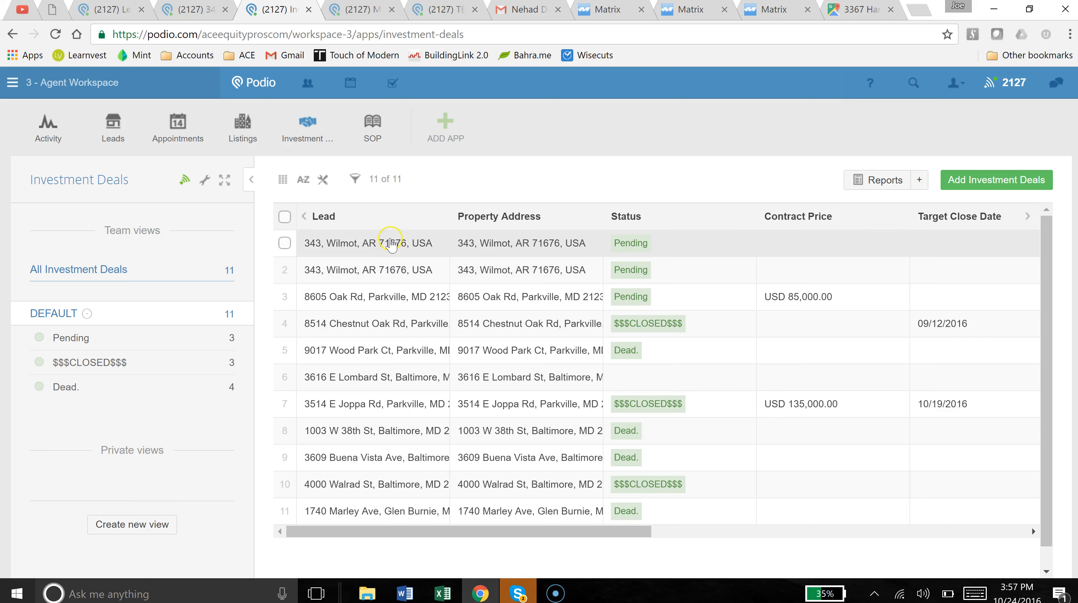
left_click(373, 248)
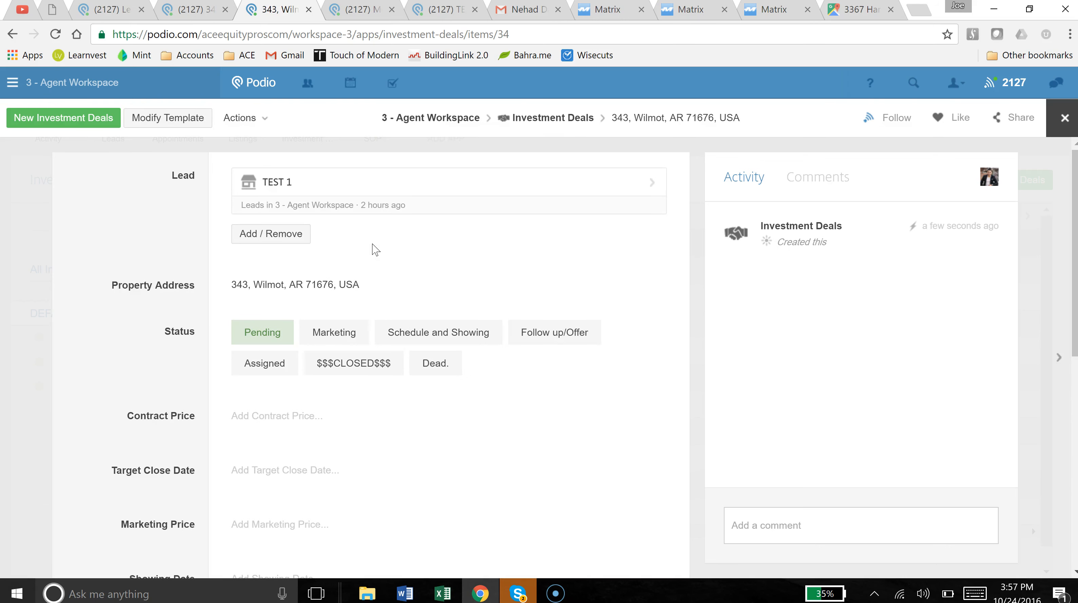
left_click(121, 195)
left_click(267, 341)
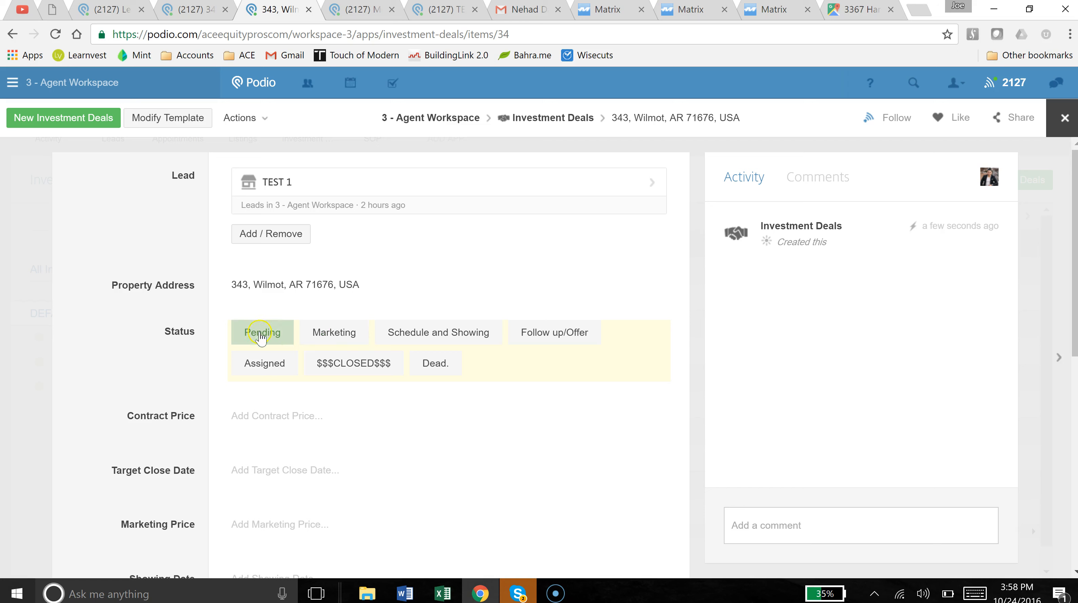
left_click(344, 340)
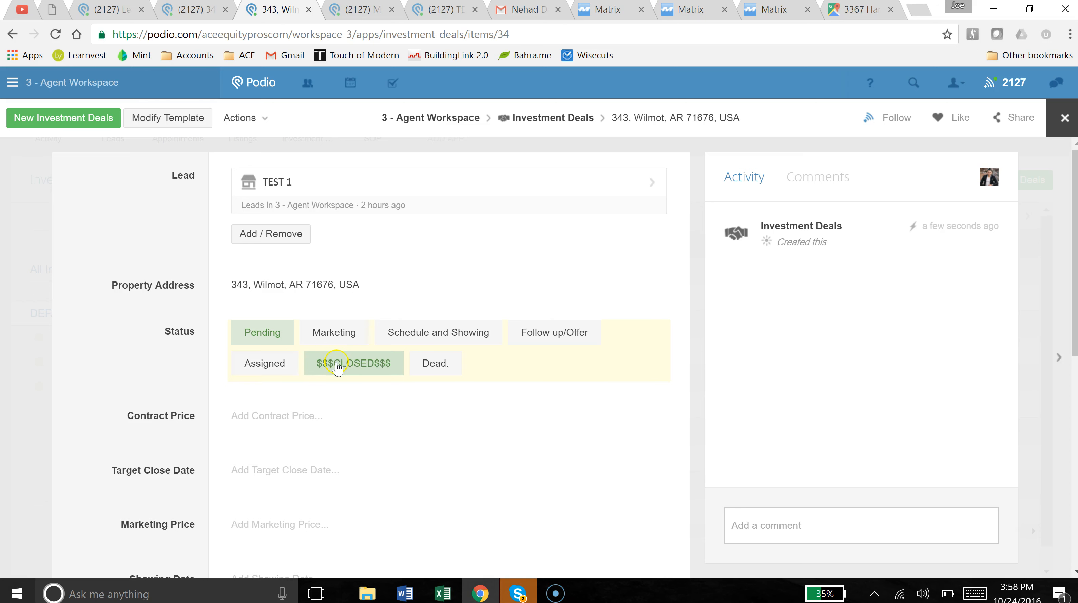
scroll(152, 376, "down", 4)
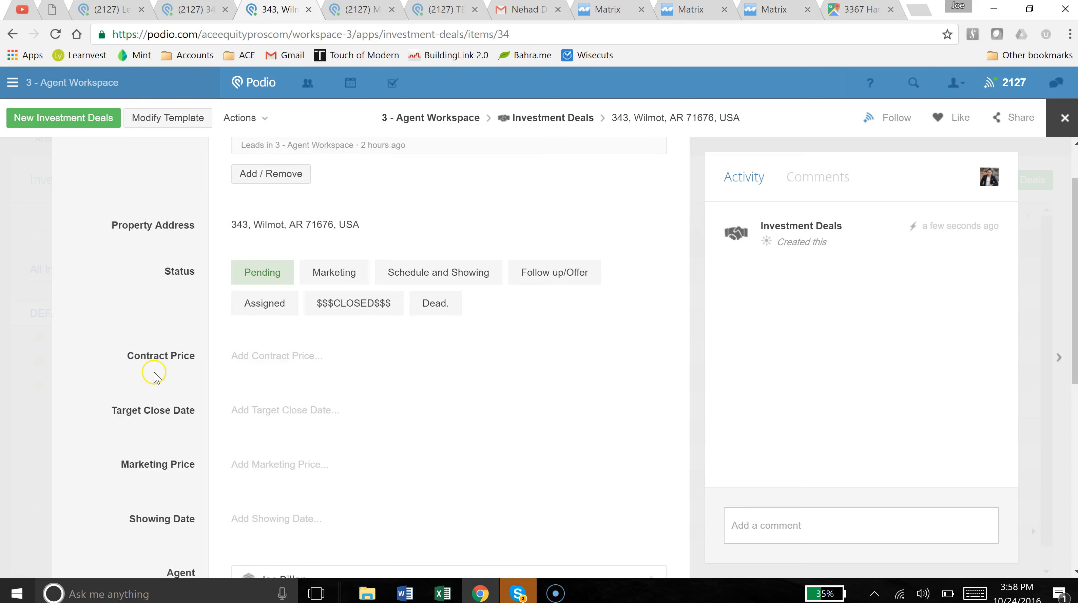
left_click_drag(133, 256, 282, 321)
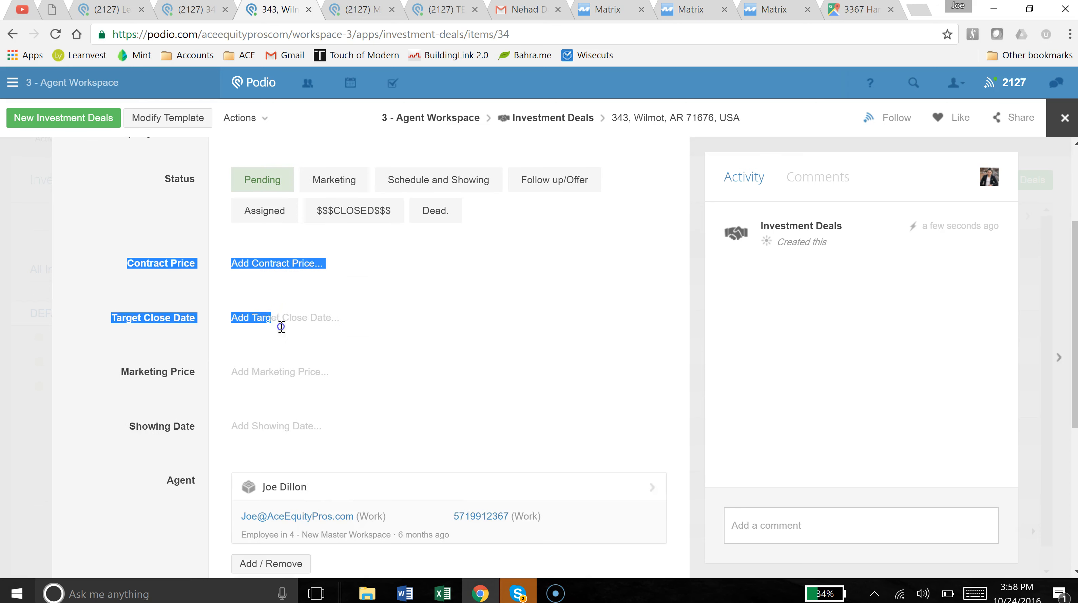
left_click(125, 359)
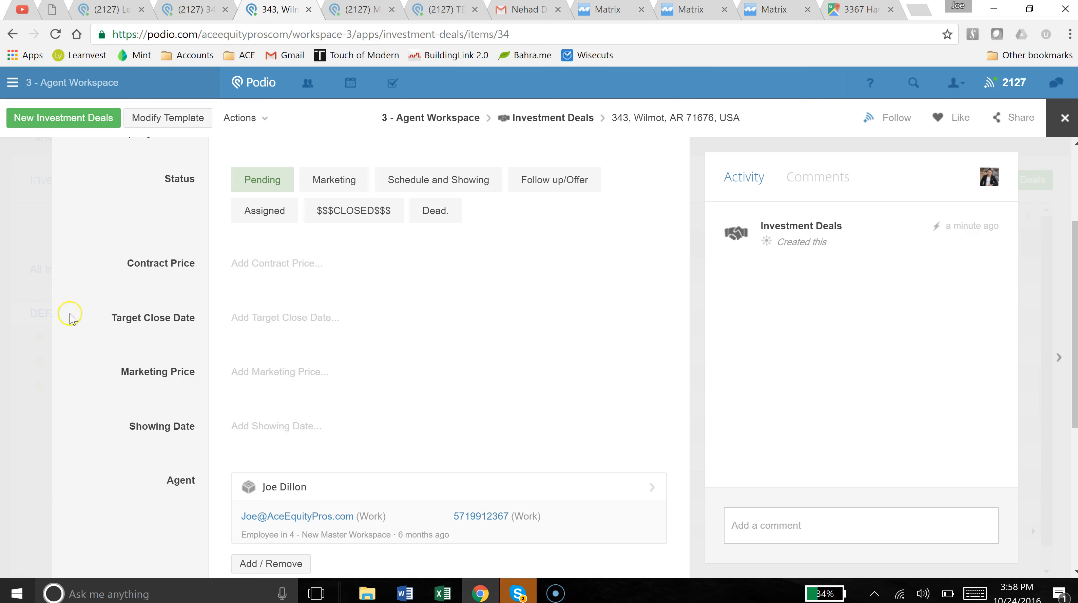
scroll(91, 433, "up", 3)
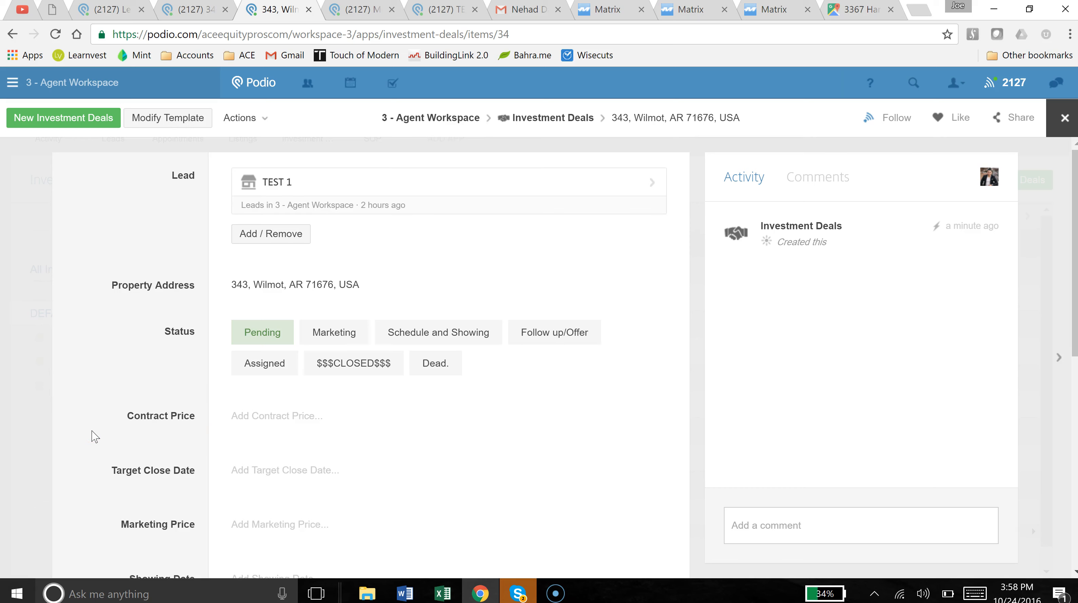
Leave the deal record, check the $$$CLOSED$$$ deals, reload Investment Deals and close the extra tab.
left_click(37, 364)
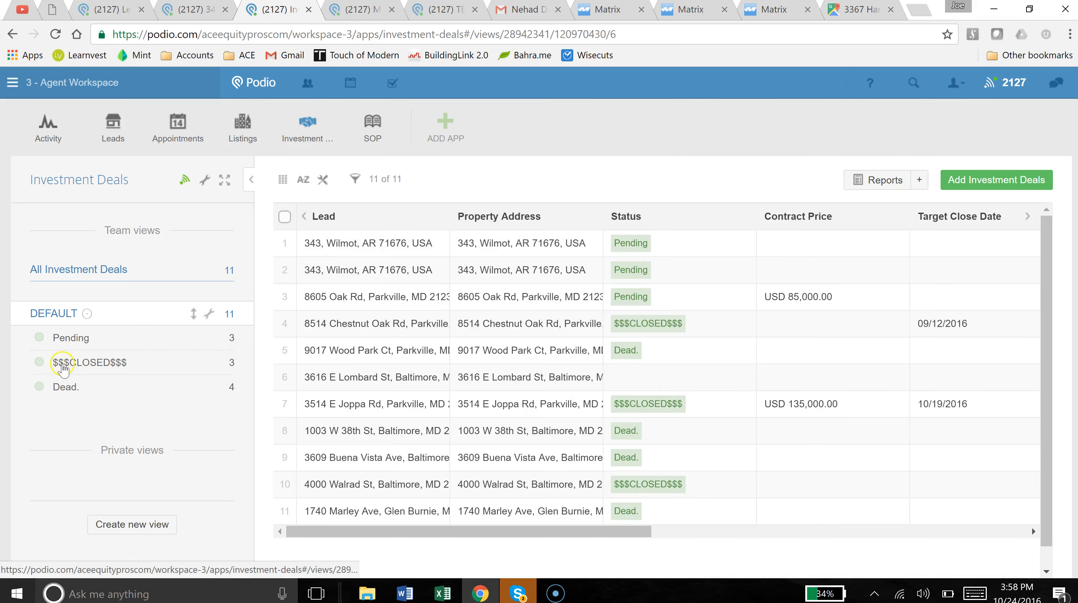
left_click(63, 364)
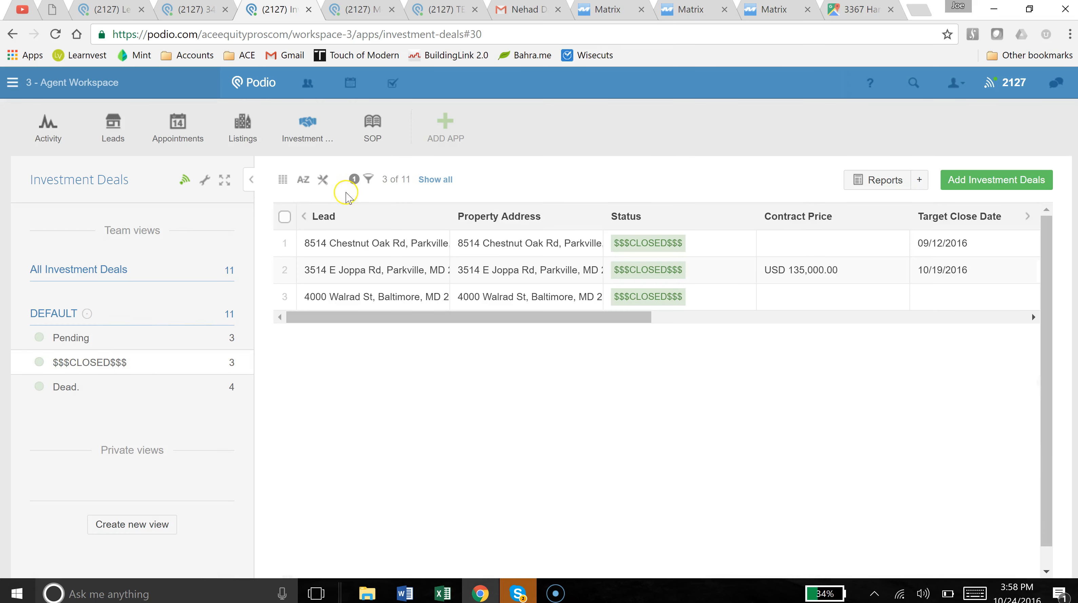
left_click(302, 131)
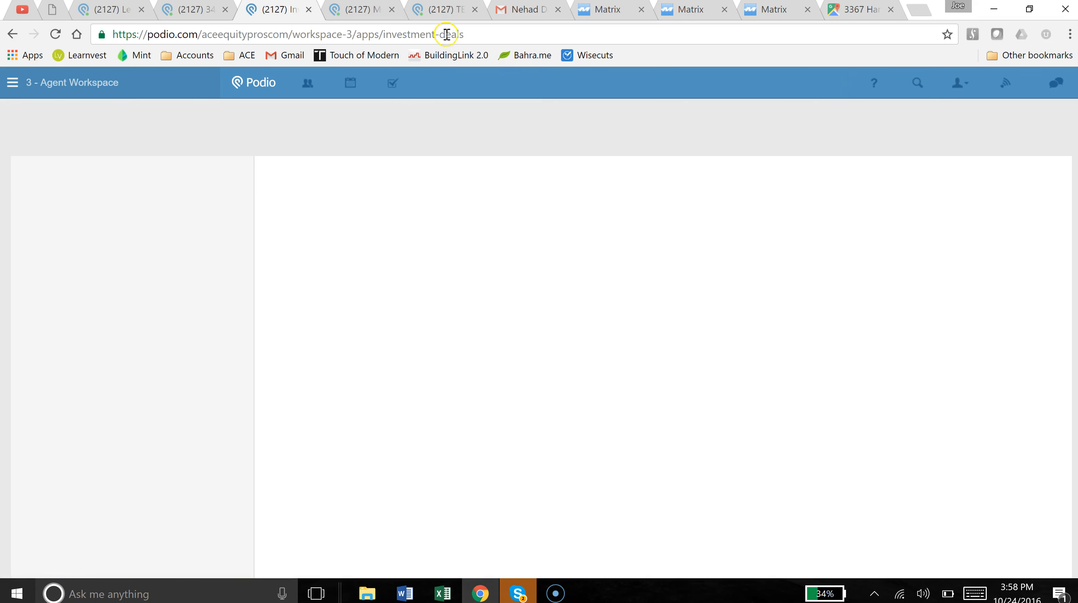
left_click(223, 9)
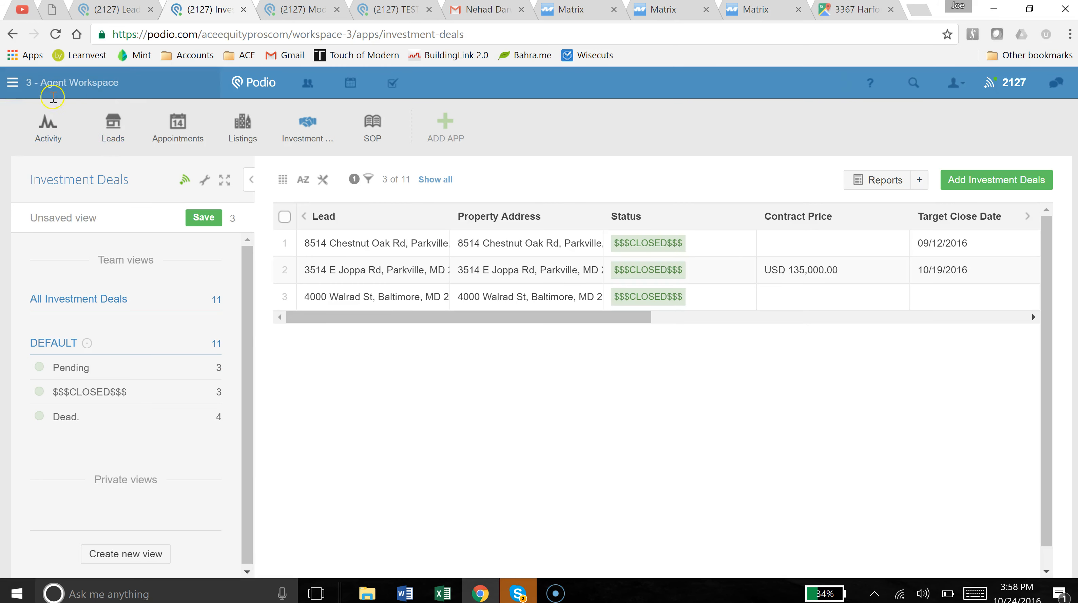
Return to the Podio home page with the activity stream and dashboard tiles.
left_click(12, 81)
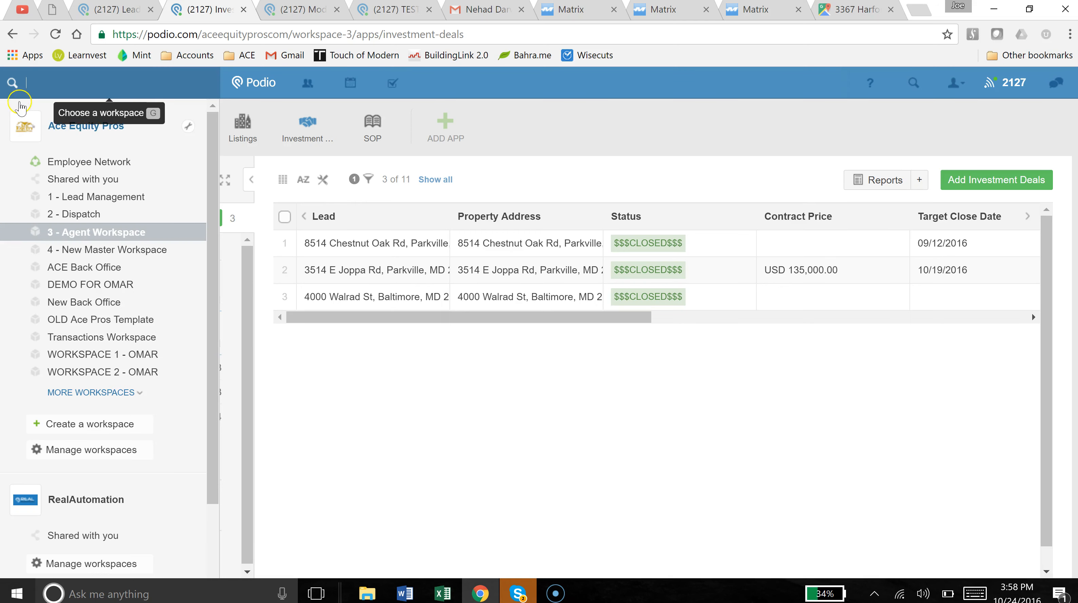
left_click(530, 184)
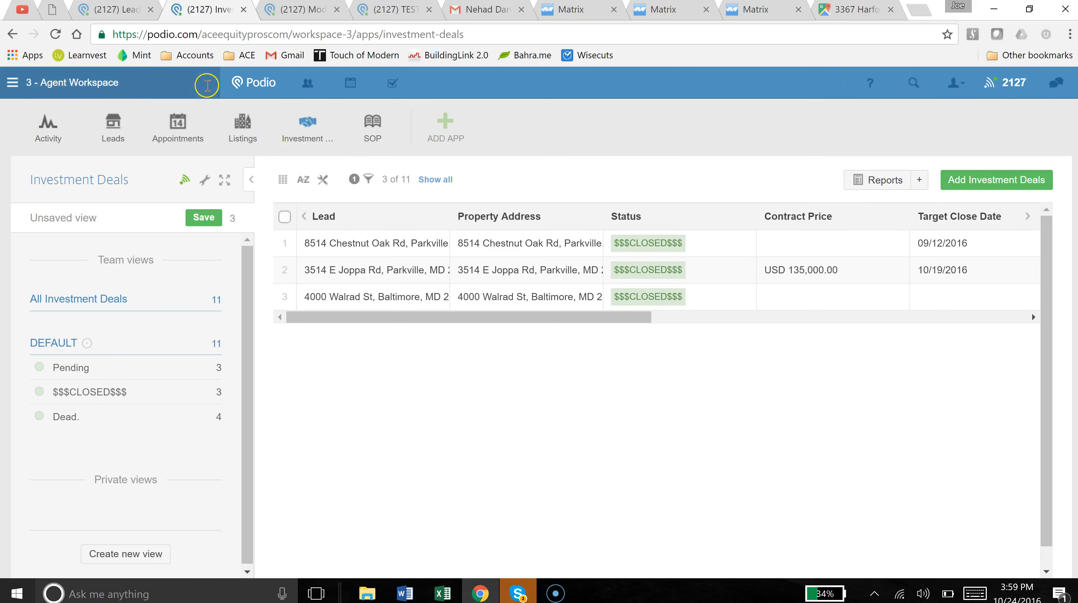
left_click(249, 84)
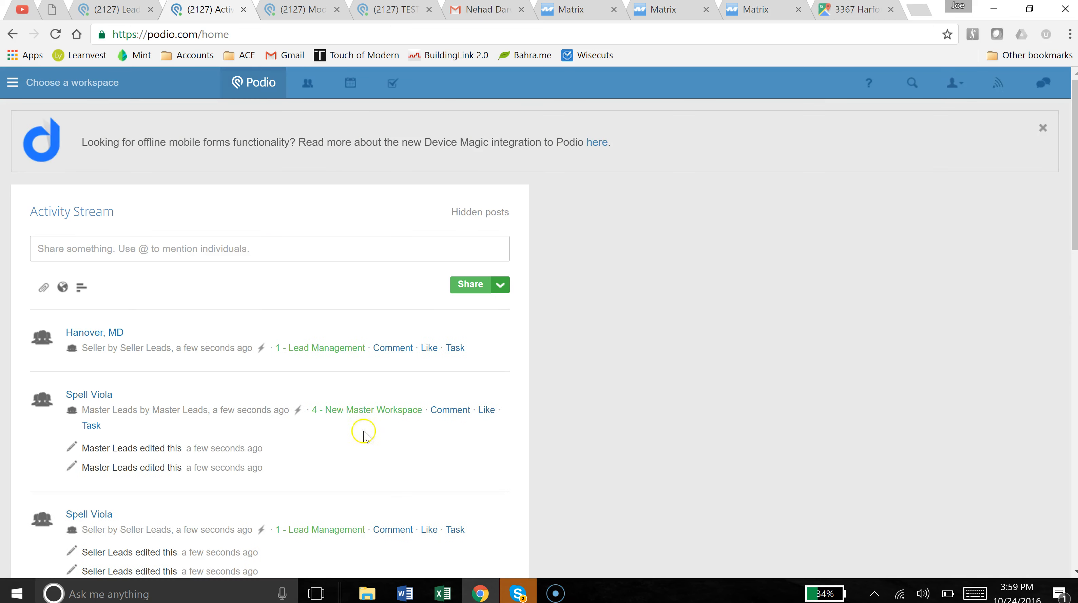
Switch to the 3 - Agent Workspace, showing its members and the 565,000 $$ Total Listings tile.
left_click(13, 83)
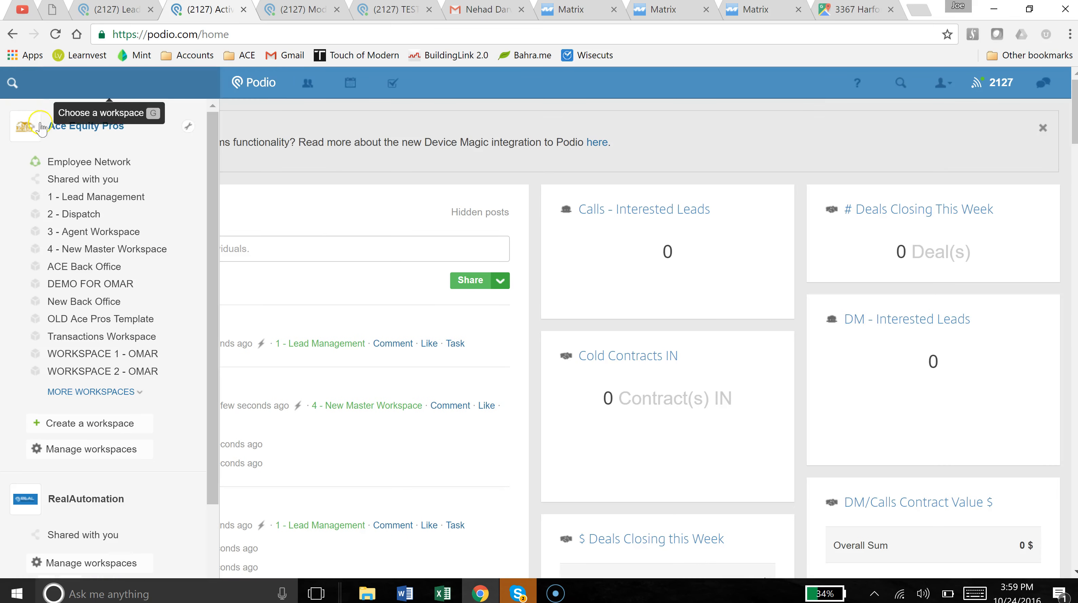
left_click(101, 235)
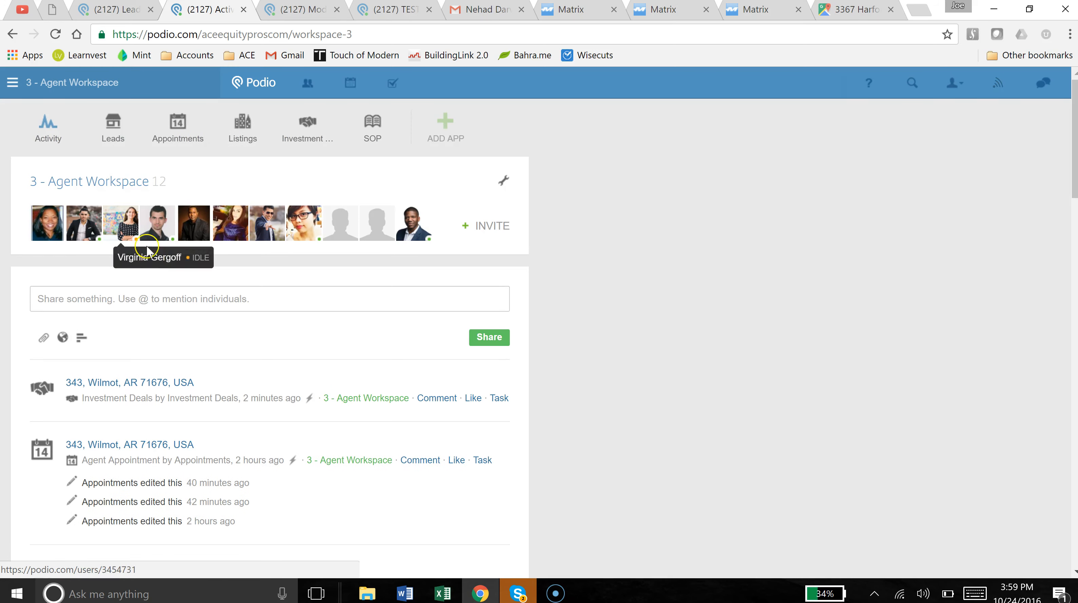
left_click(111, 127)
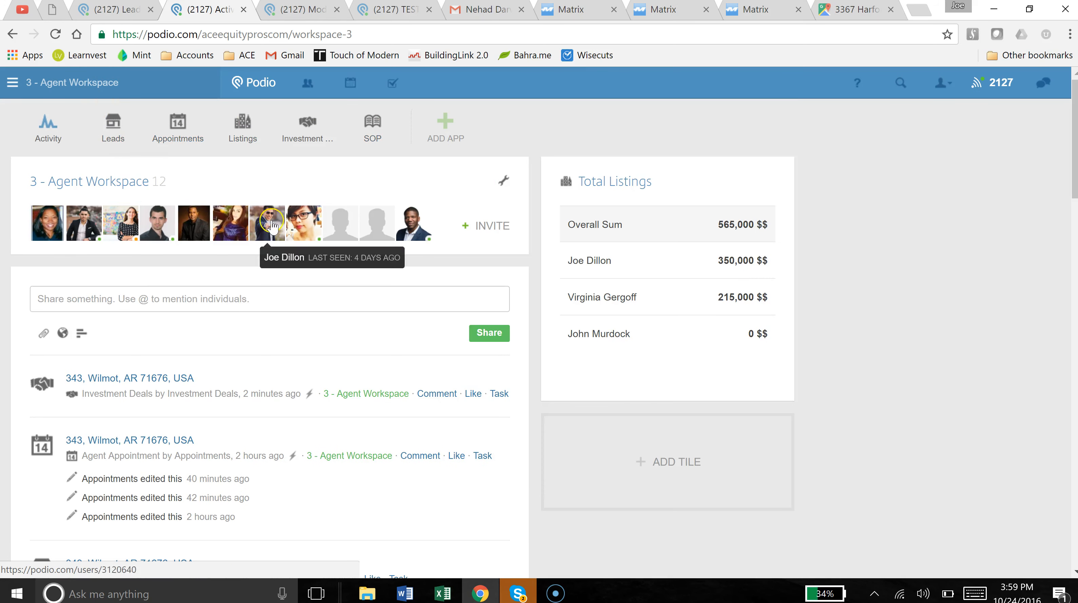
Open the Leads app with its 108 leads and bring the sidebar's Private views into sight.
left_click(115, 131)
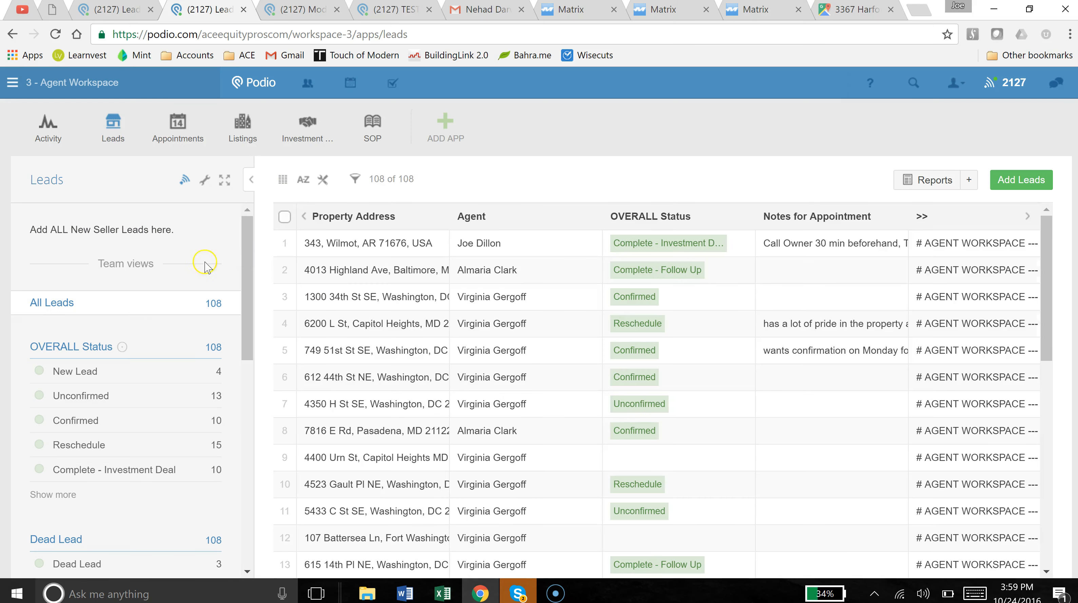
left_click_drag(247, 317, 257, 521)
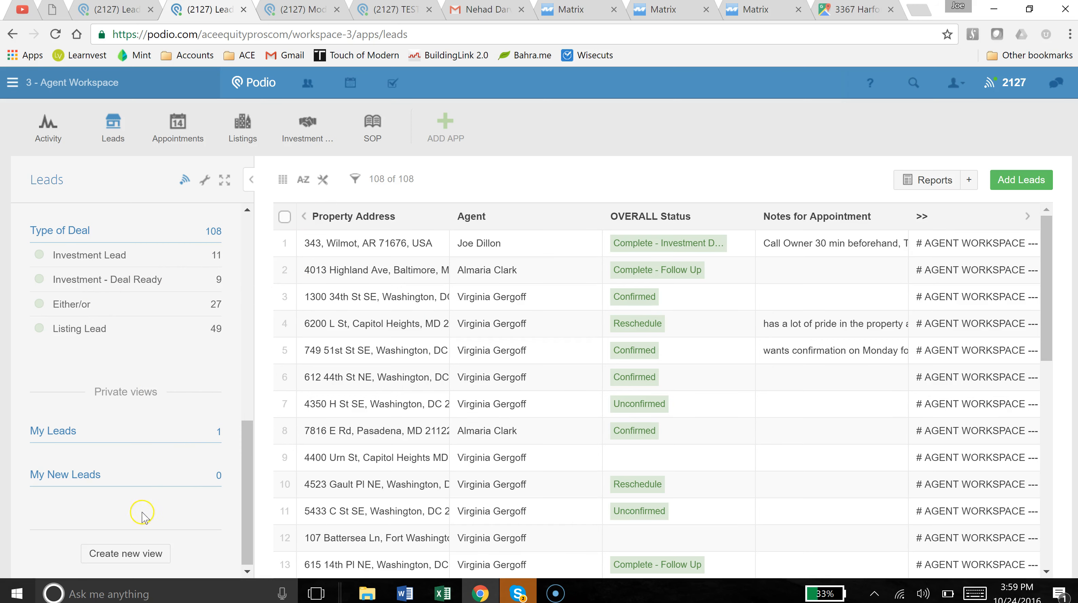
Start a new Leads view, restarting once, until the untitled My private views form is open.
left_click(129, 552)
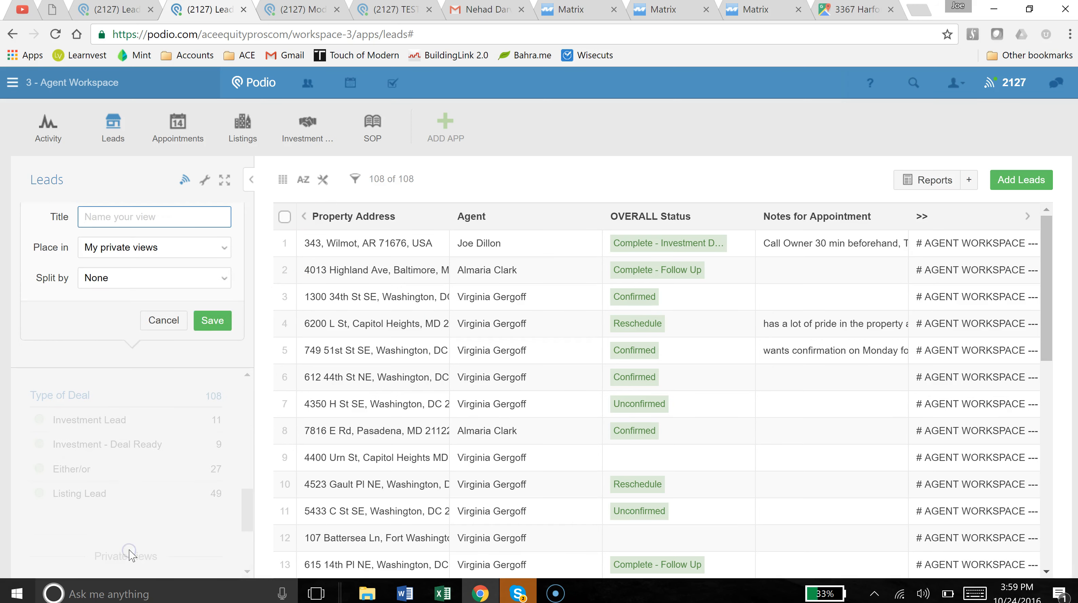
left_click(123, 220)
left_click(160, 323)
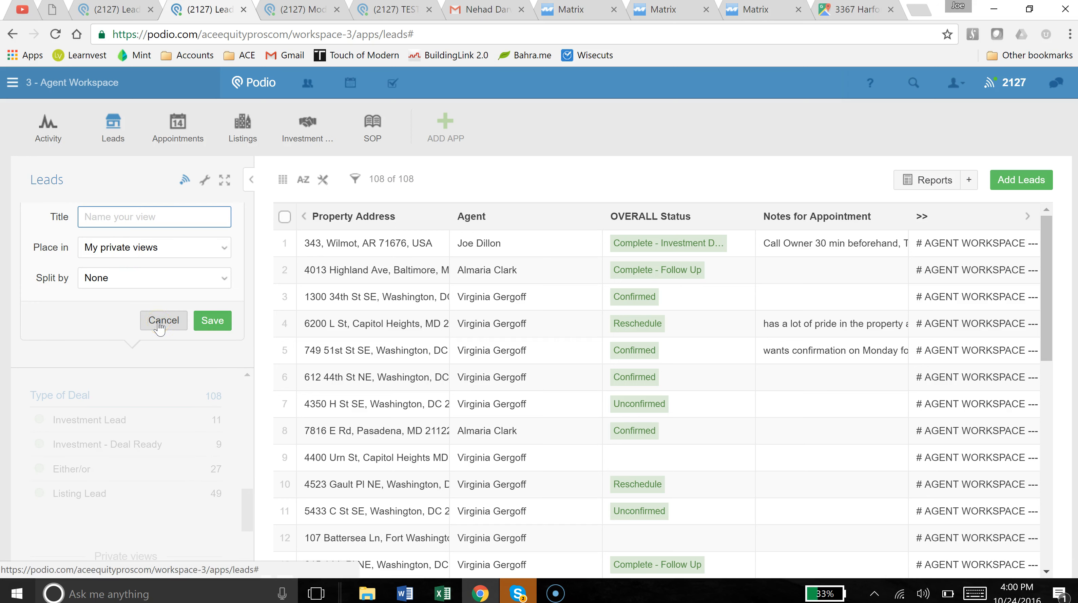
left_click(127, 559)
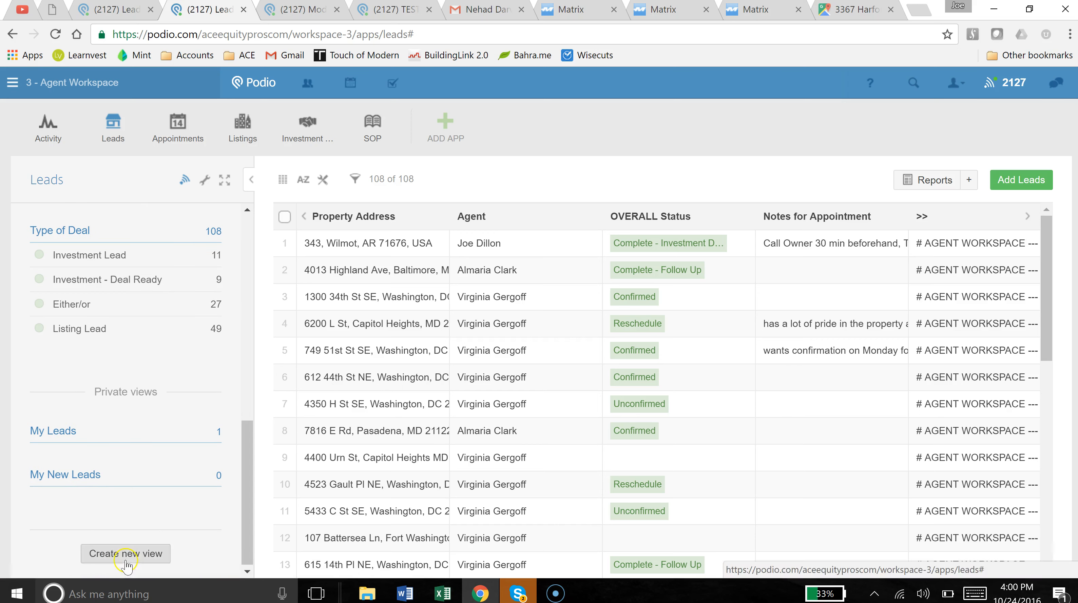
scroll(135, 454, "down", 1)
left_click(128, 554)
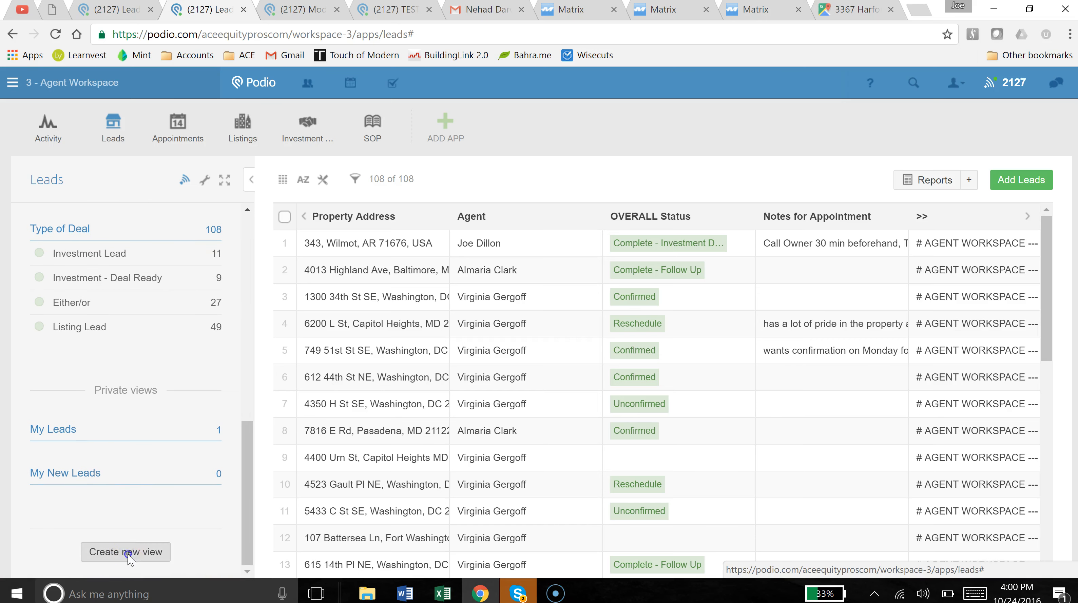
left_click(349, 188)
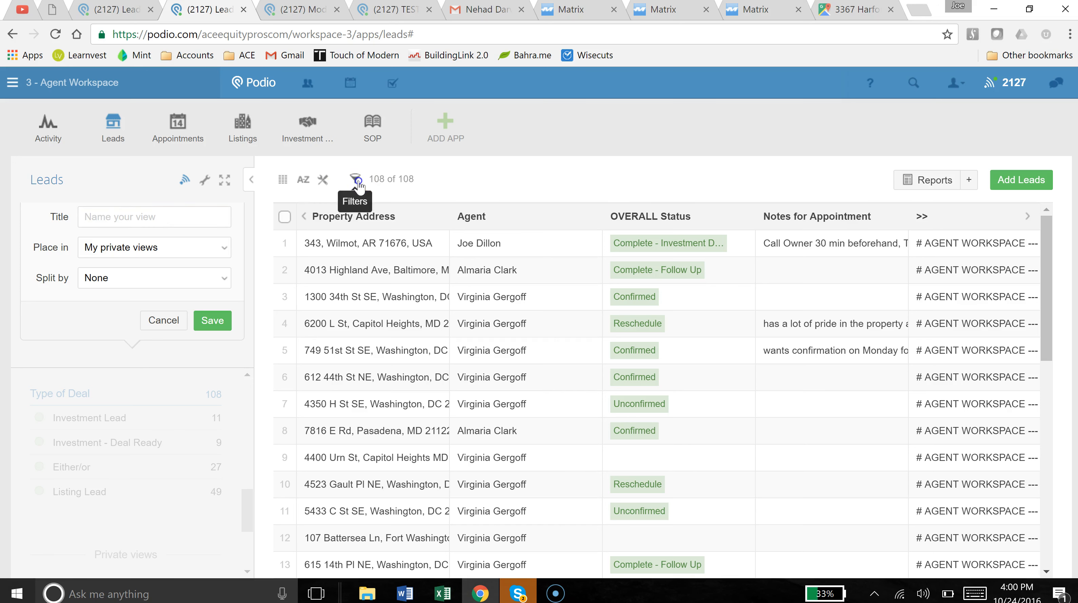
Filter the Leads view by Agent to one workspace member, leaving 1 of 108 leads.
left_click(354, 179)
scroll(417, 360, "down", 5)
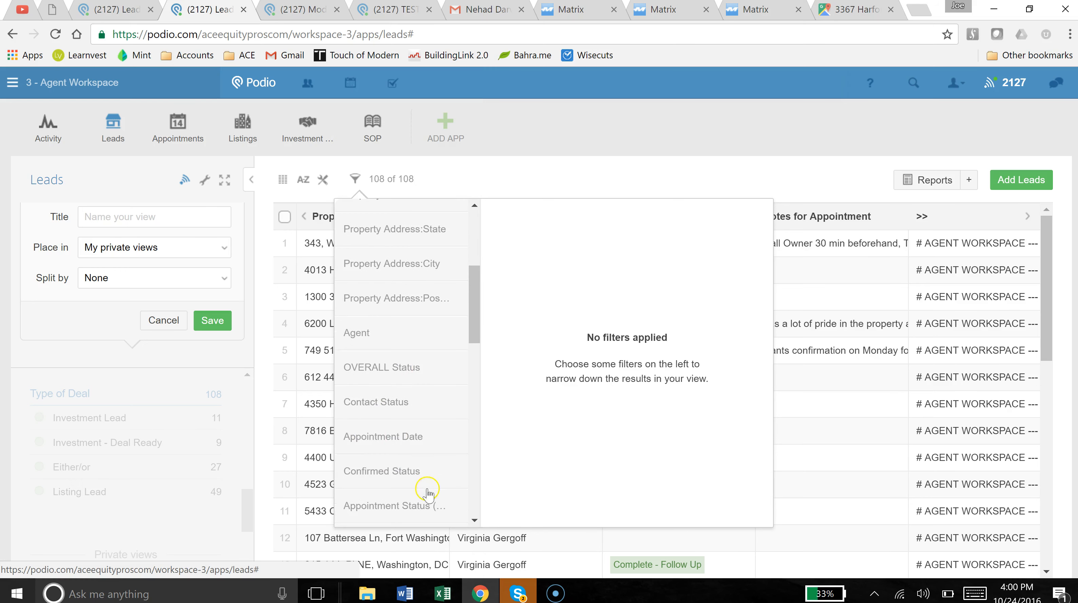
left_click(379, 338)
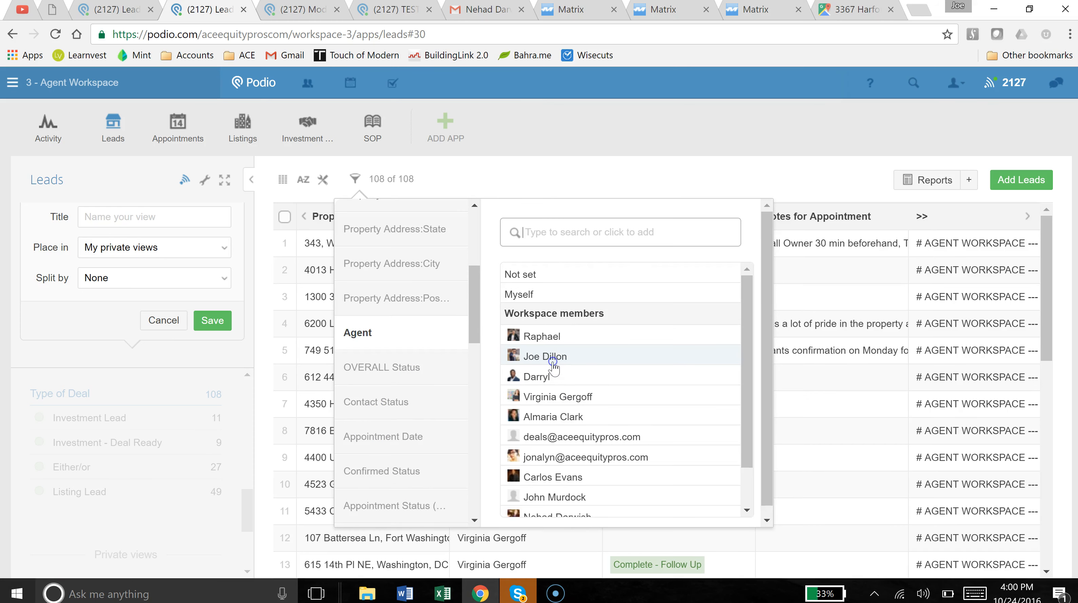
left_click(550, 362)
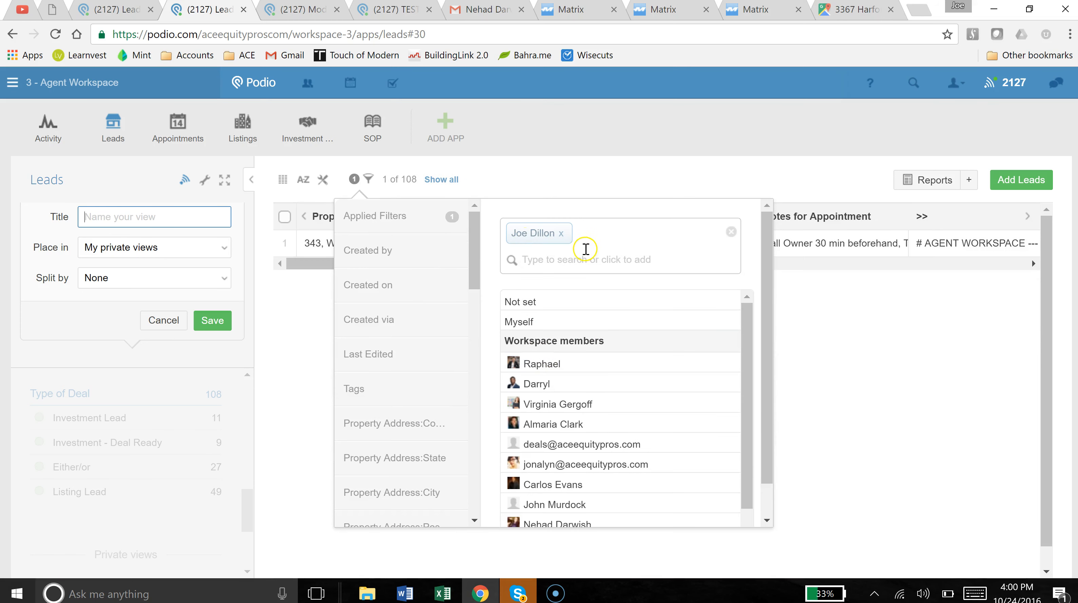
left_click_drag(476, 252, 460, 321)
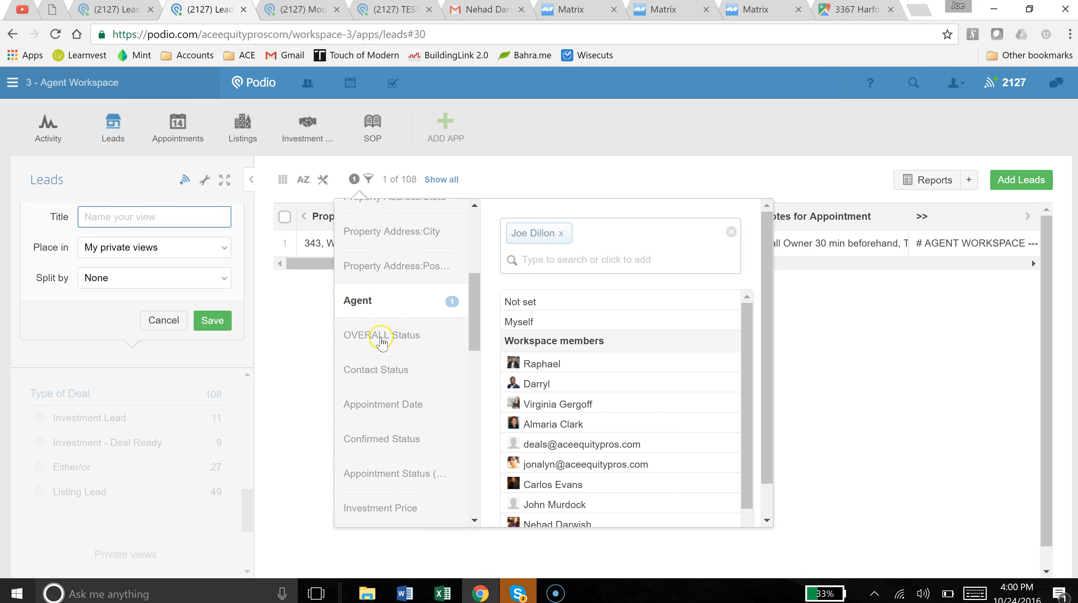
left_click(531, 143)
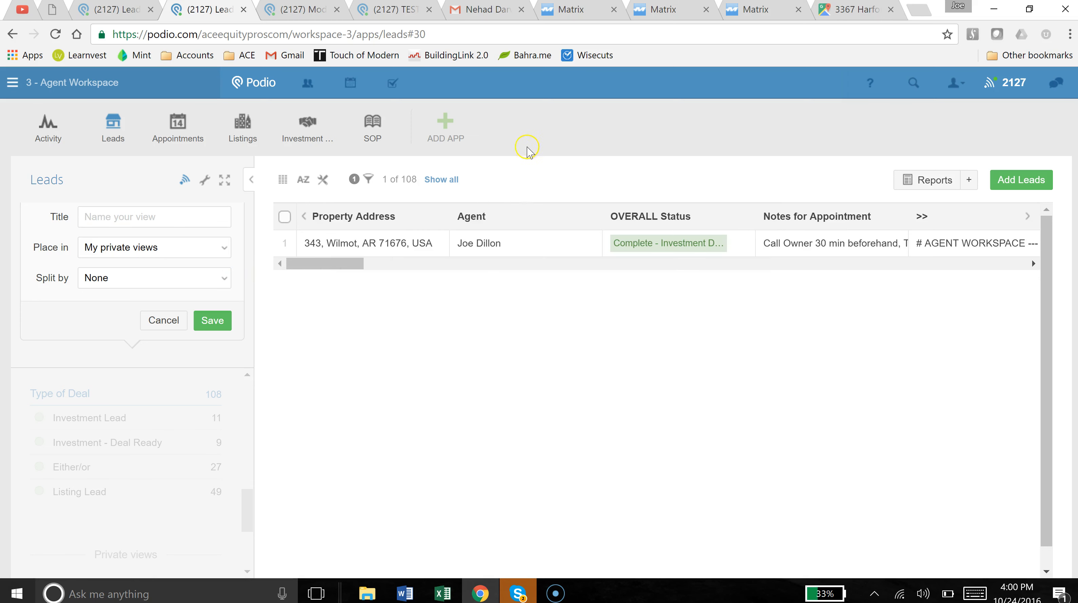
Give the view a title, split it by OVERALL Status, and save it to My private views.
left_click(158, 221)
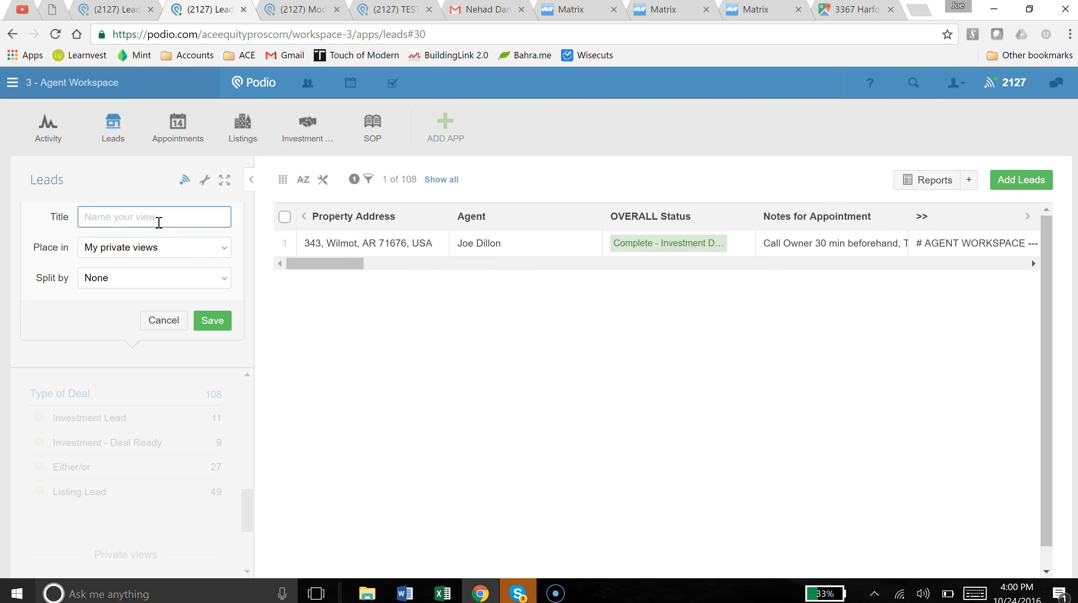
left_click(167, 277)
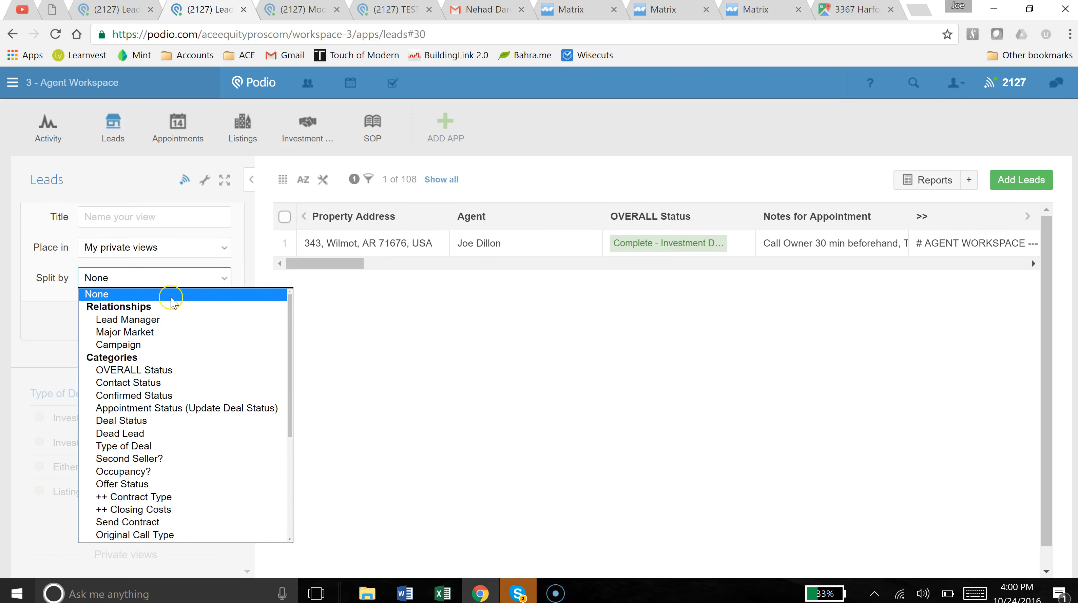
left_click(147, 373)
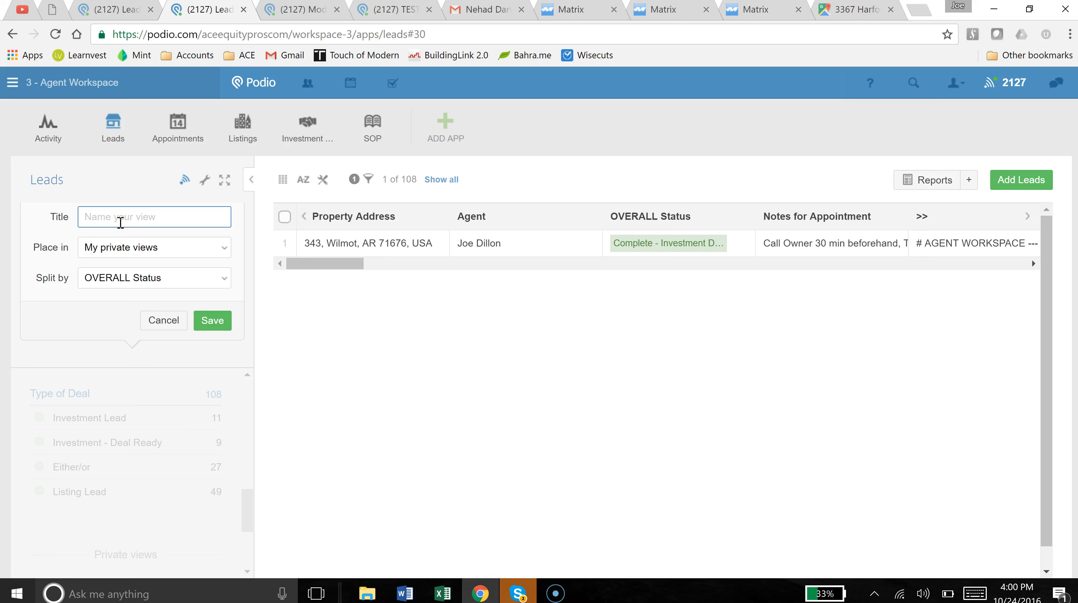
type("Status")
key("ctrl+a")
type("M")
left_click(221, 327)
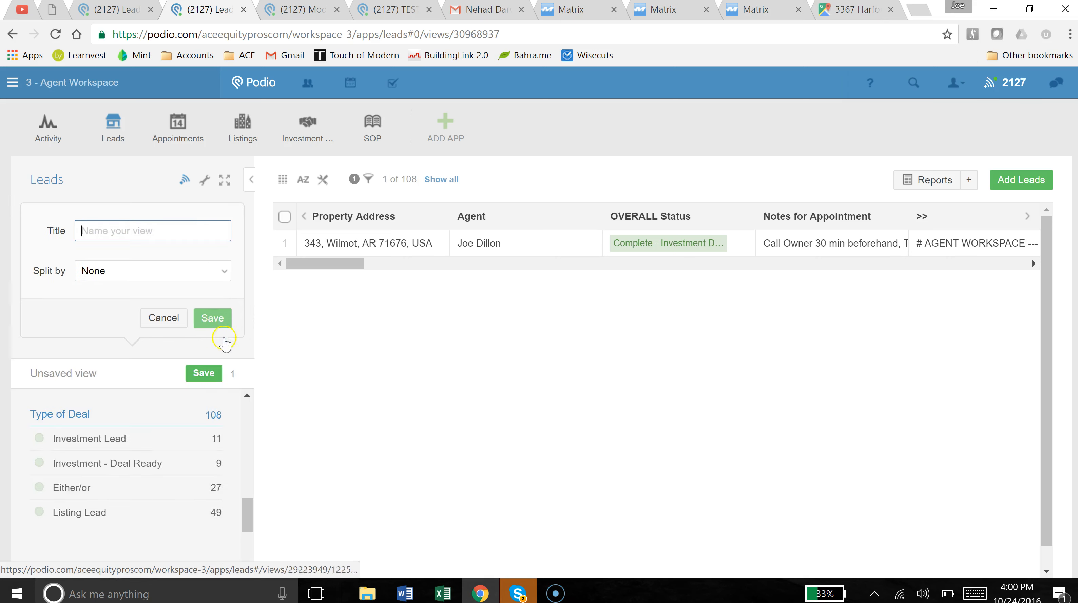
left_click_drag(248, 436, 221, 253)
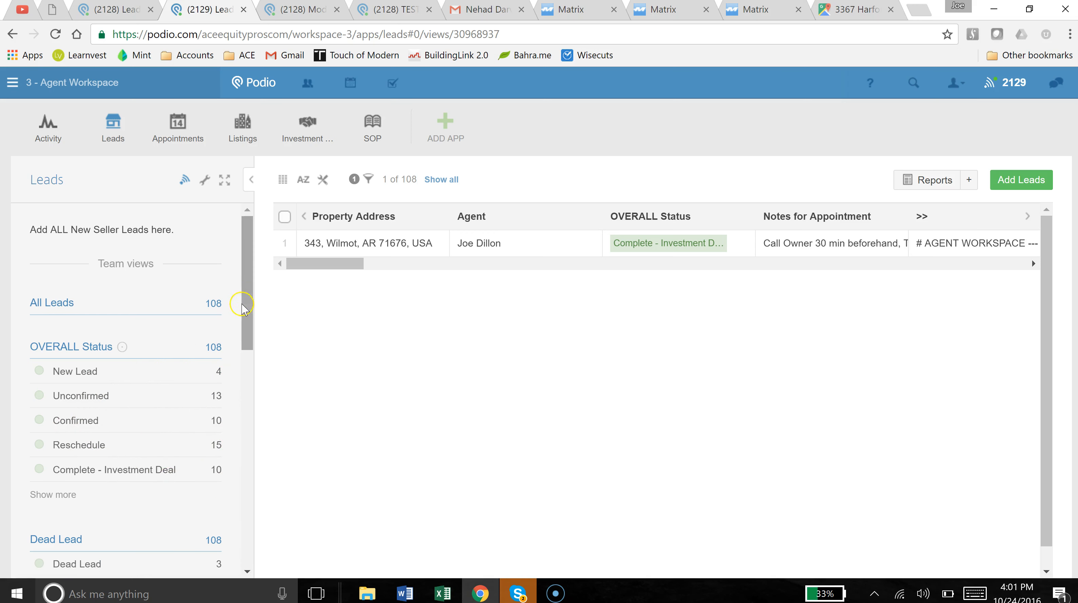
scroll(244, 312, "down", 1)
left_click_drag(256, 392, 251, 533)
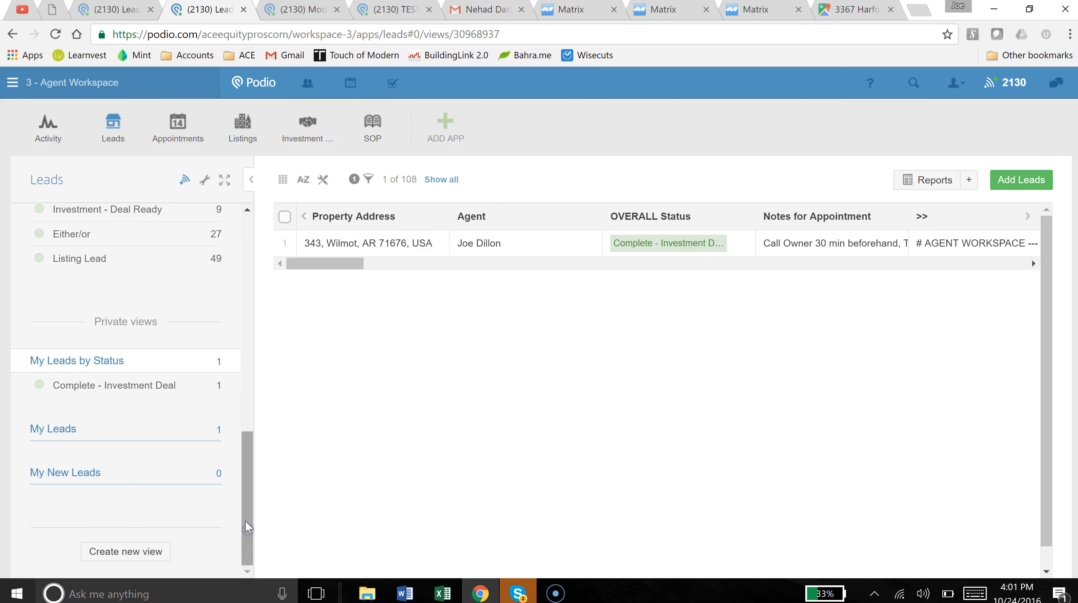
left_click(247, 459)
scroll(245, 454, "up", 2)
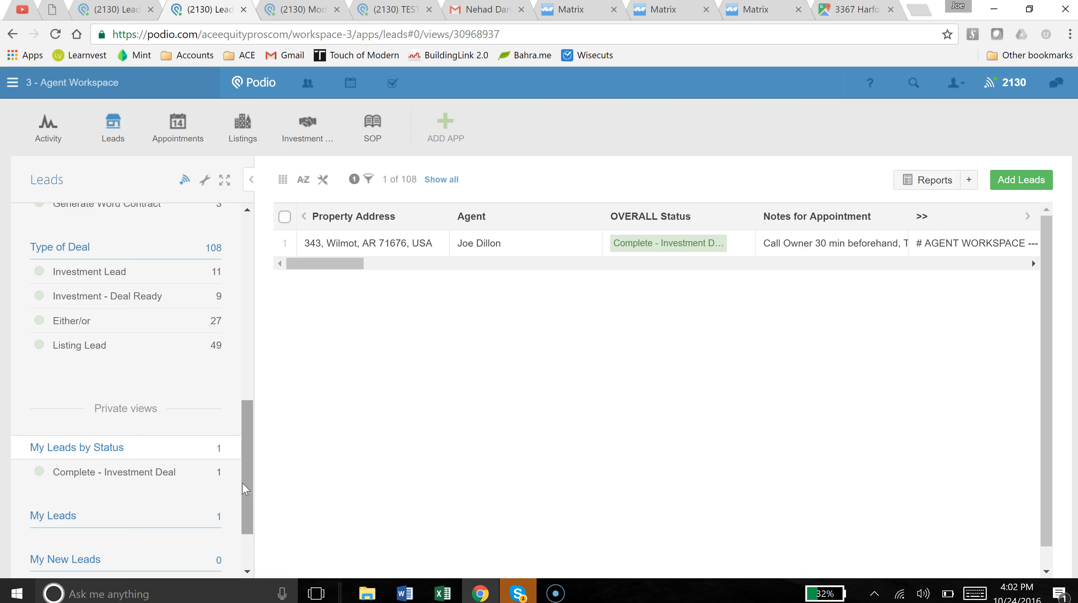
scroll(243, 485, "down", 1)
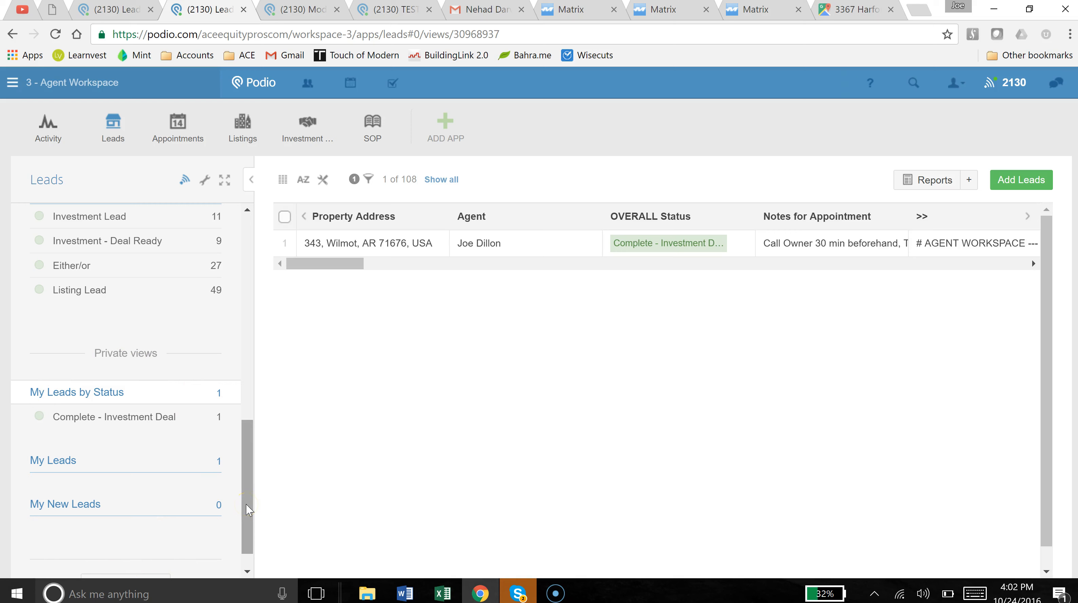
left_click_drag(248, 510, 245, 284)
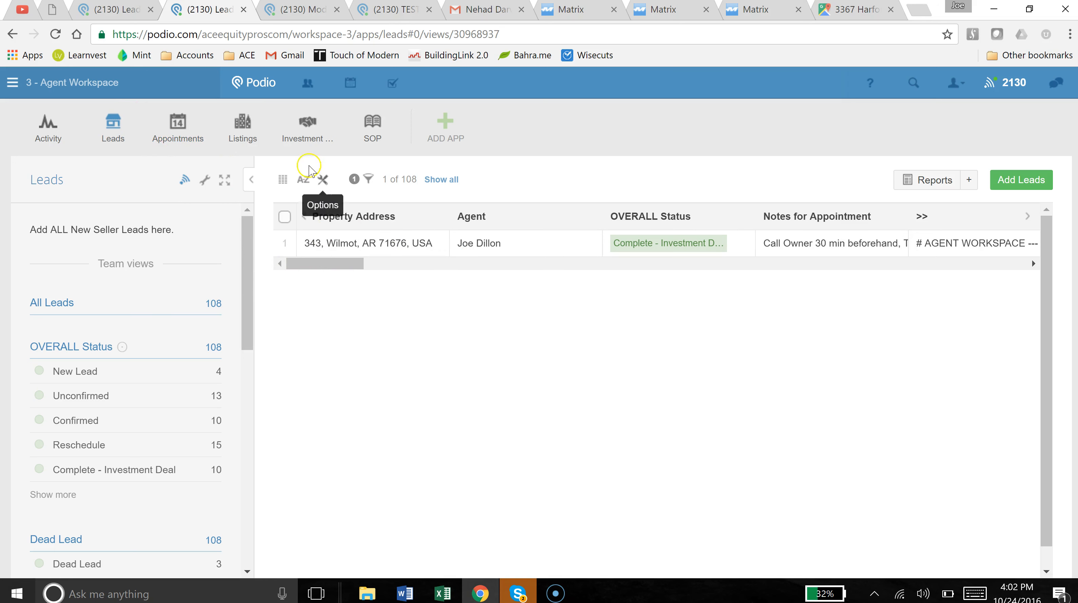
left_click(303, 139)
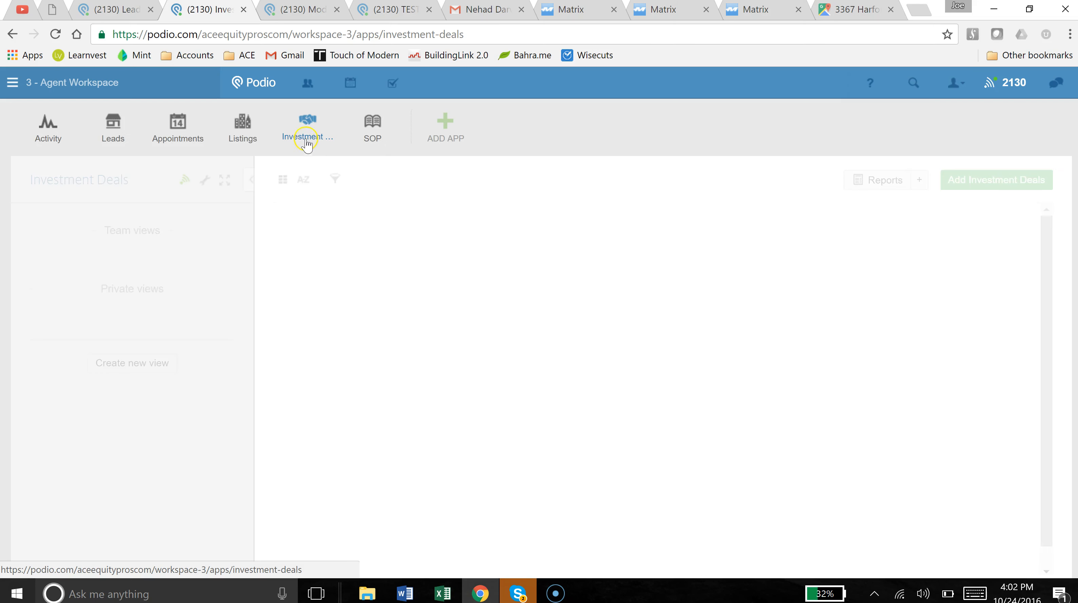
left_click(113, 137)
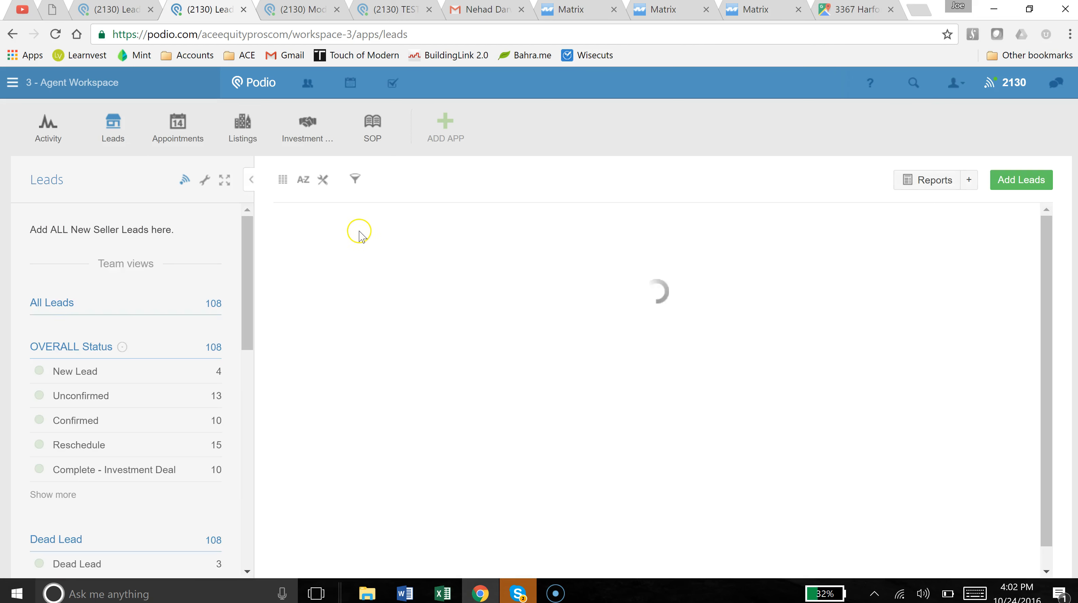
left_click(370, 247)
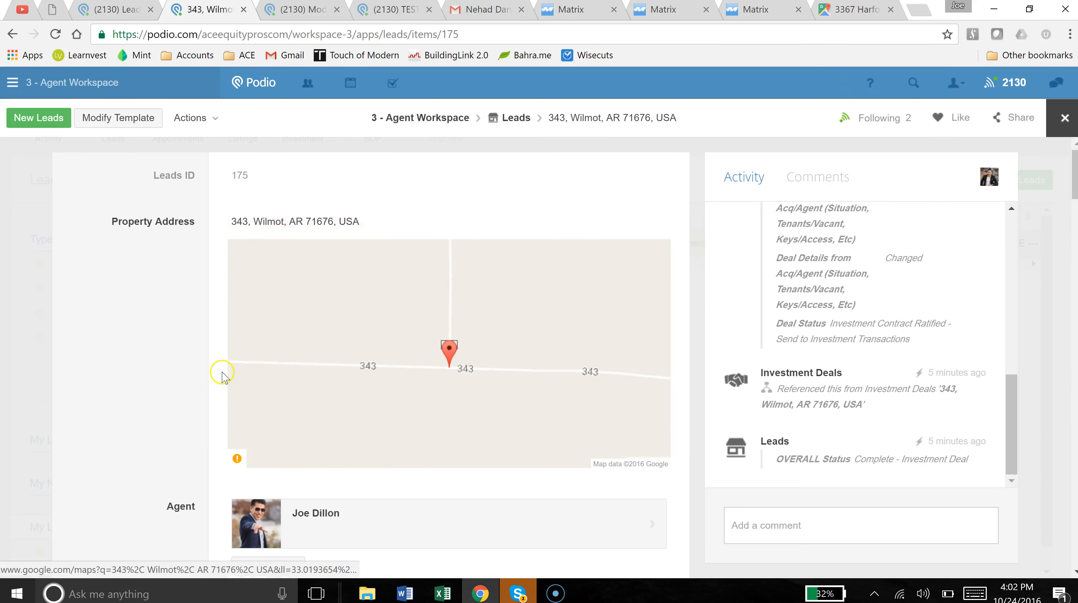
Clear the 190,000.00 Investment Price and set the Listing Price to $375,000.00.
scroll(223, 375, "down", 6)
scroll(231, 378, "down", 15)
scroll(126, 360, "up", 7)
left_click(293, 206)
left_click_drag(313, 211, 207, 211)
key("BackSpace")
left_click(284, 262)
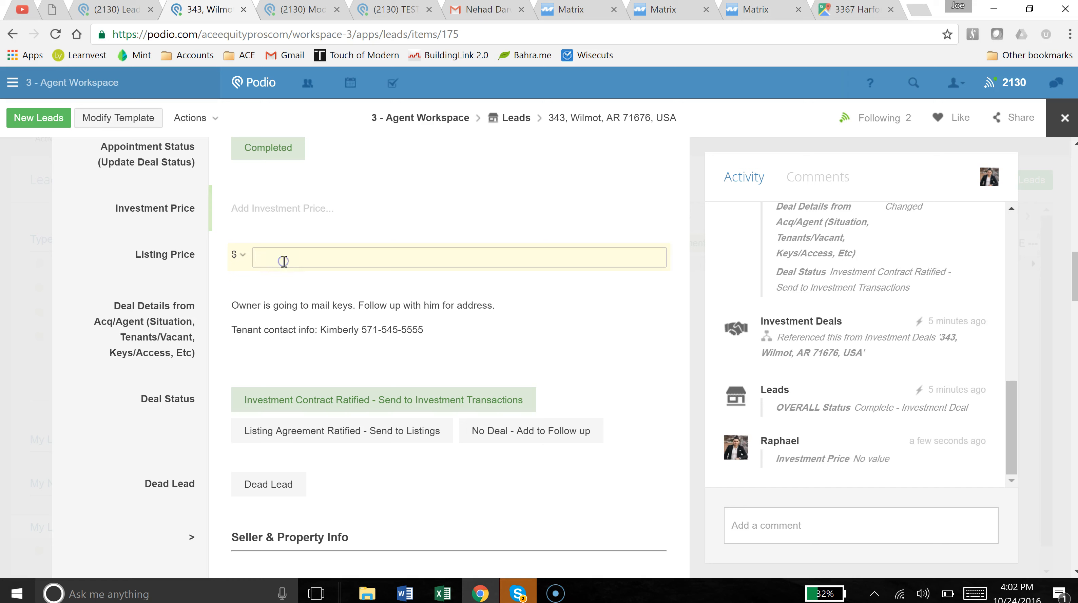
type("375,000")
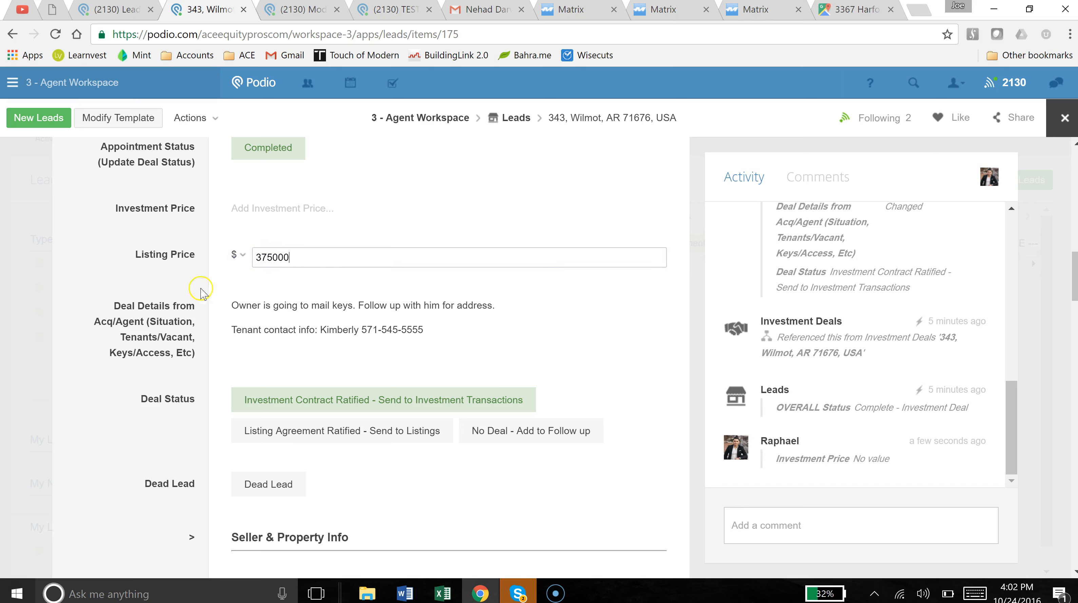
left_click(148, 290)
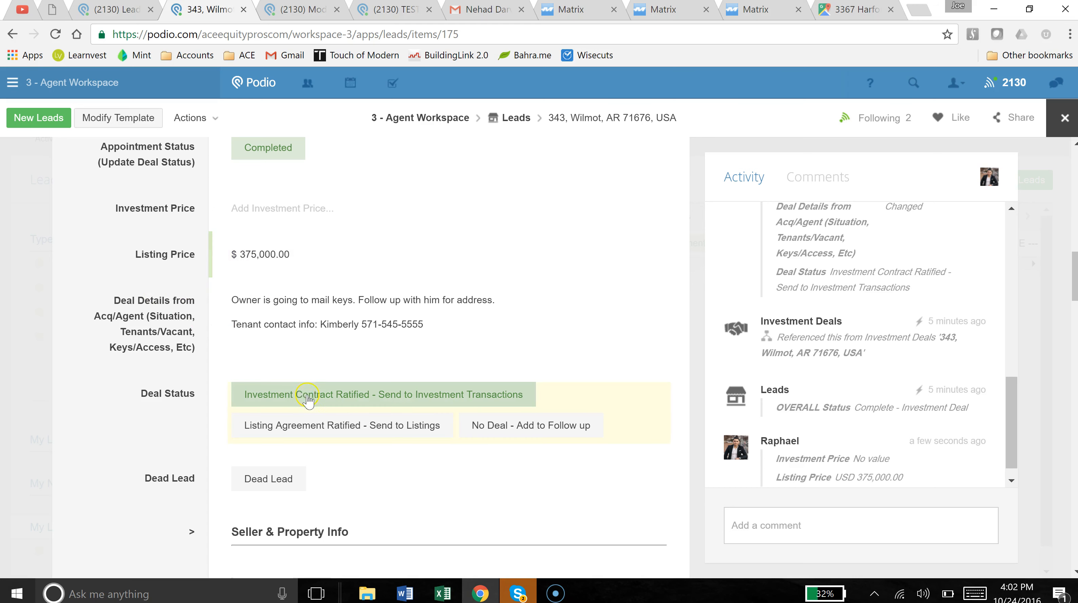
Change Deal Status to Listing Agreement Ratified - Send to Listings, then view the Listings template.
left_click(307, 428)
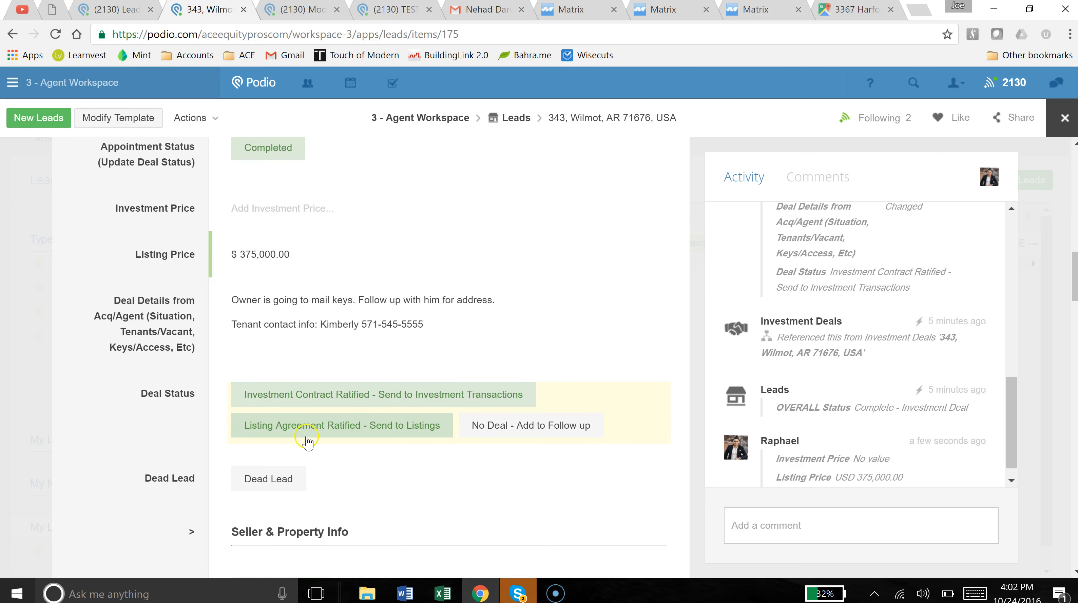
left_click(308, 398)
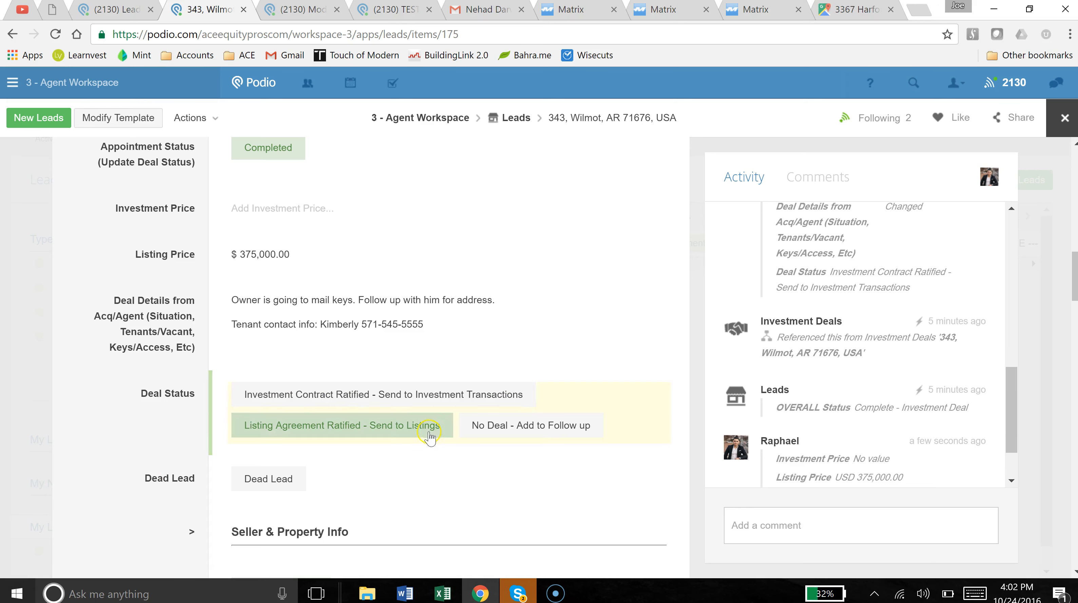
scroll(793, 340, "down", 2)
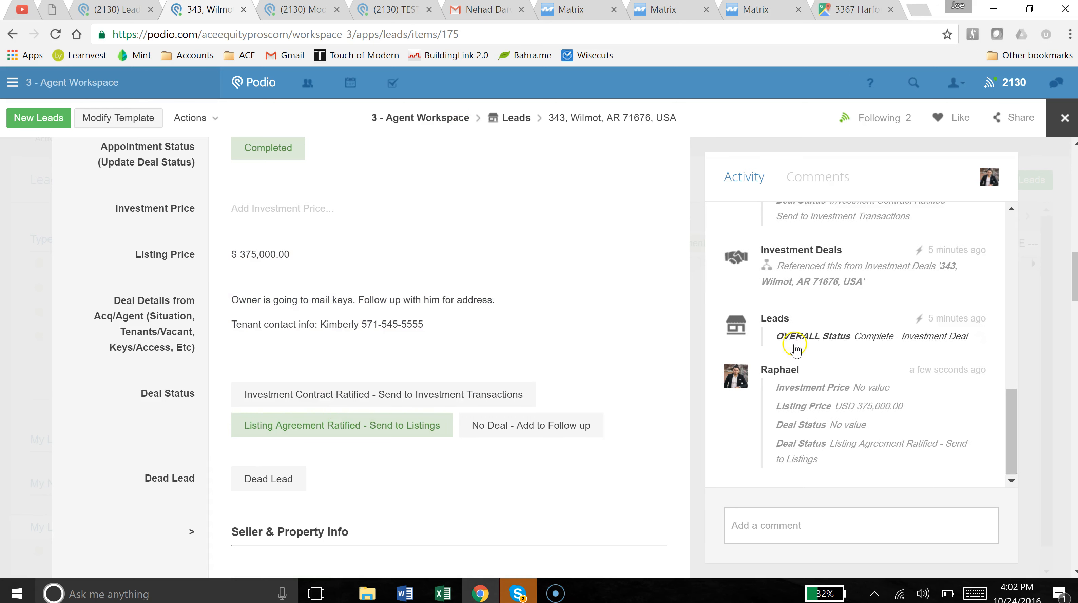
left_click(309, 10)
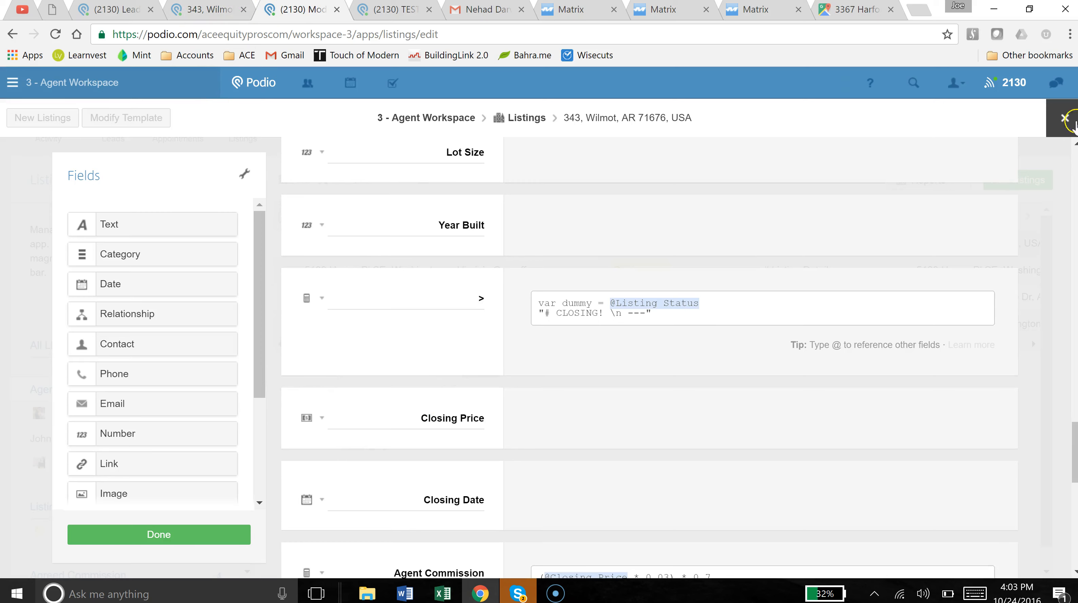
left_click(1063, 119)
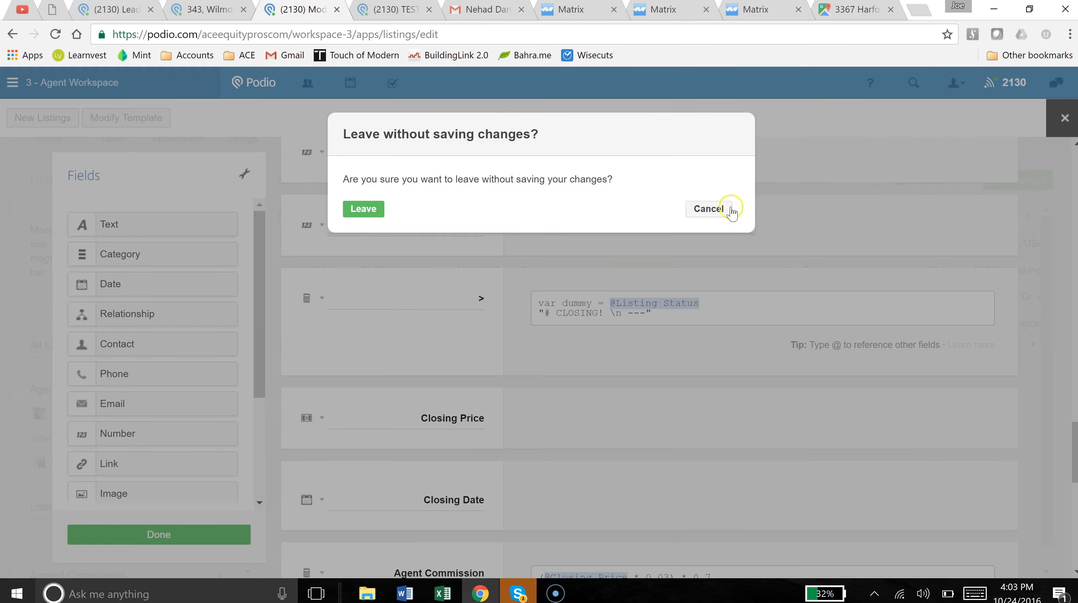
left_click(701, 212)
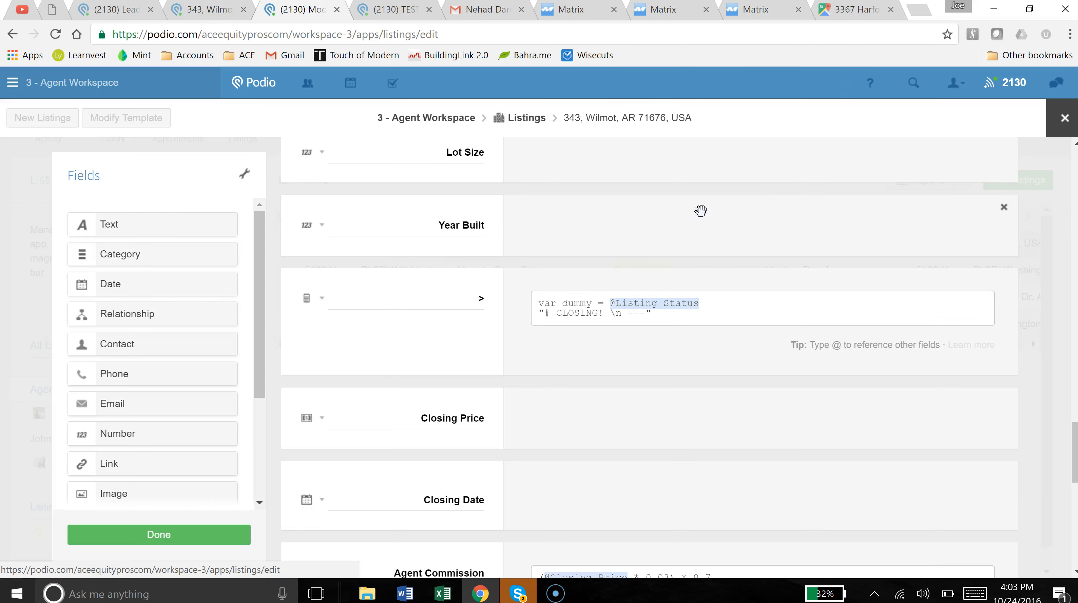
scroll(474, 299, "down", 6)
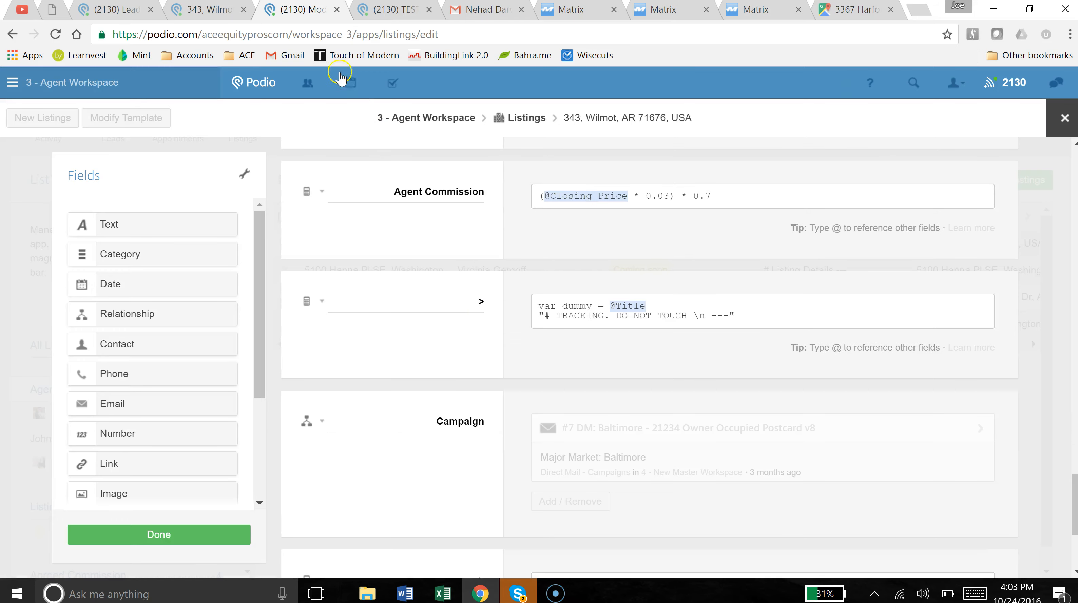
scroll(452, 448, "down", 4)
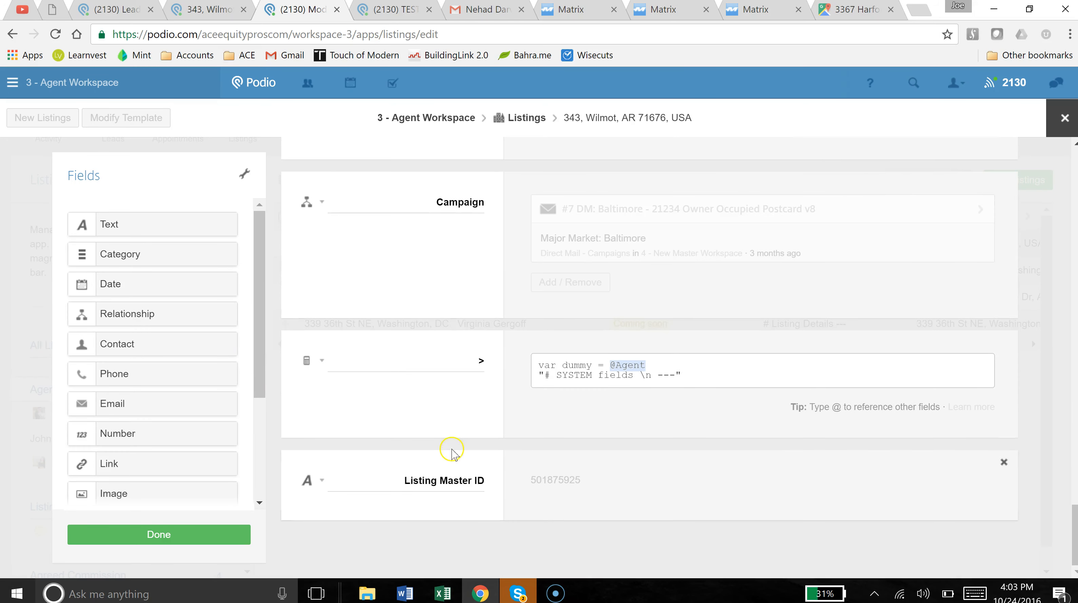
left_click(157, 539)
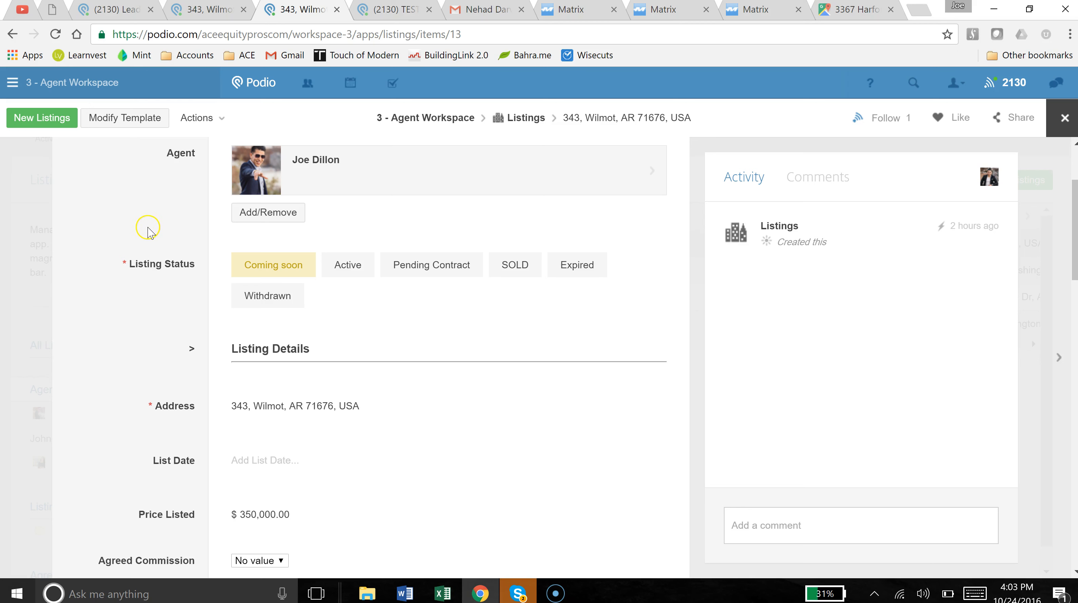
left_click(122, 302)
scroll(252, 445, "down", 2)
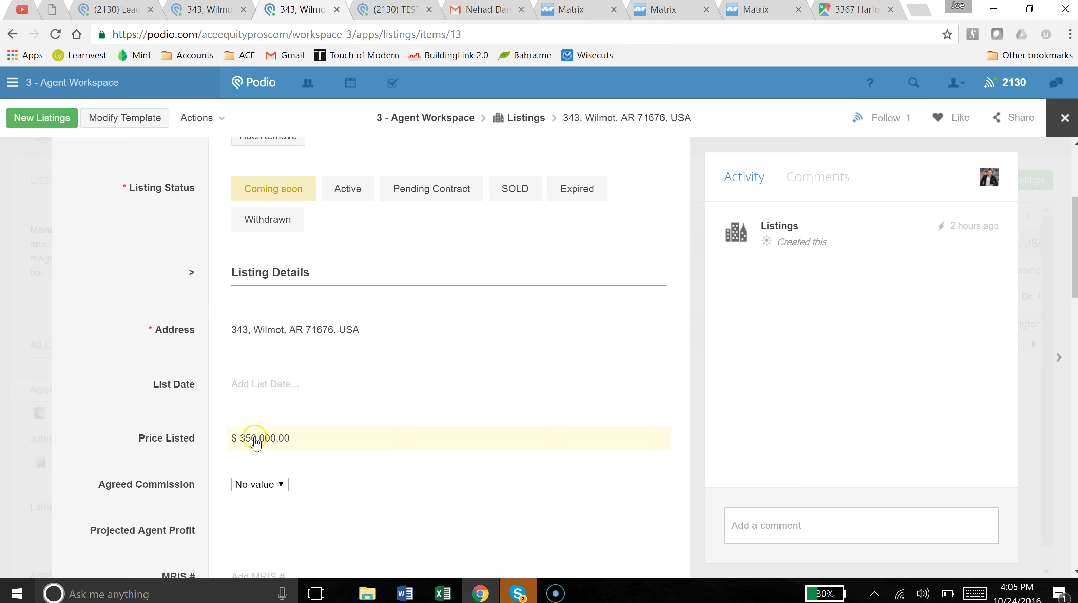
left_click(301, 441)
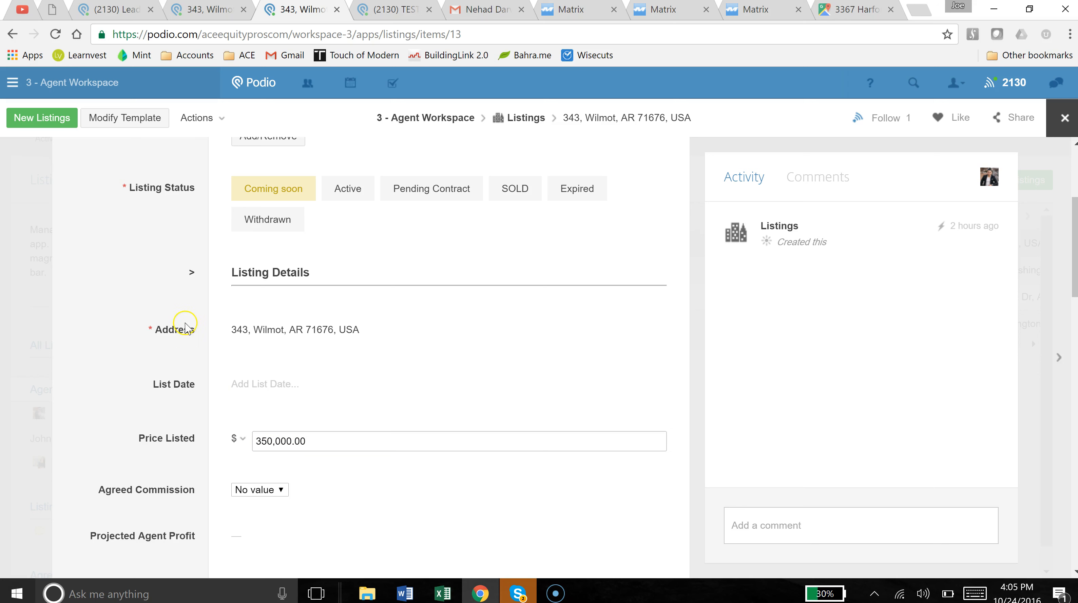
left_click(175, 309)
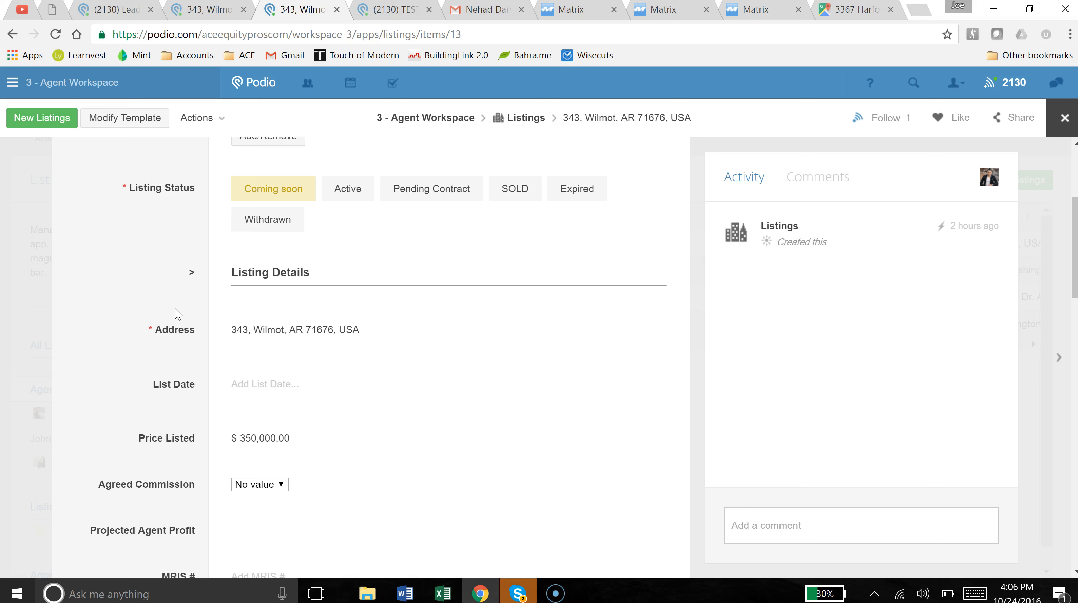
left_click(187, 293)
left_click_drag(186, 292, 178, 375)
left_click(173, 361)
scroll(175, 338, "down", 2)
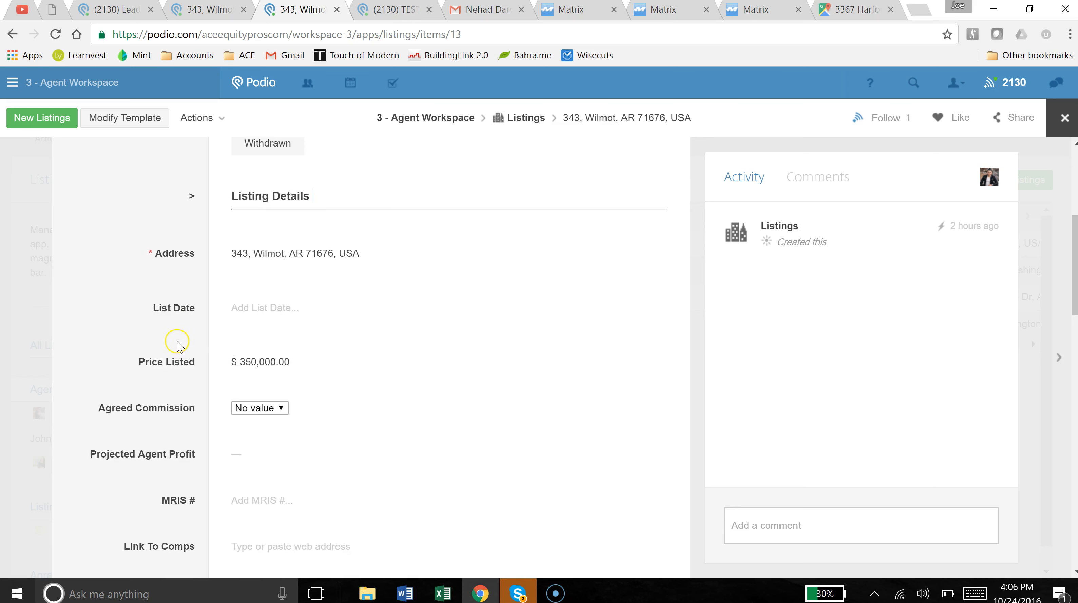
scroll(184, 337, "up", 5)
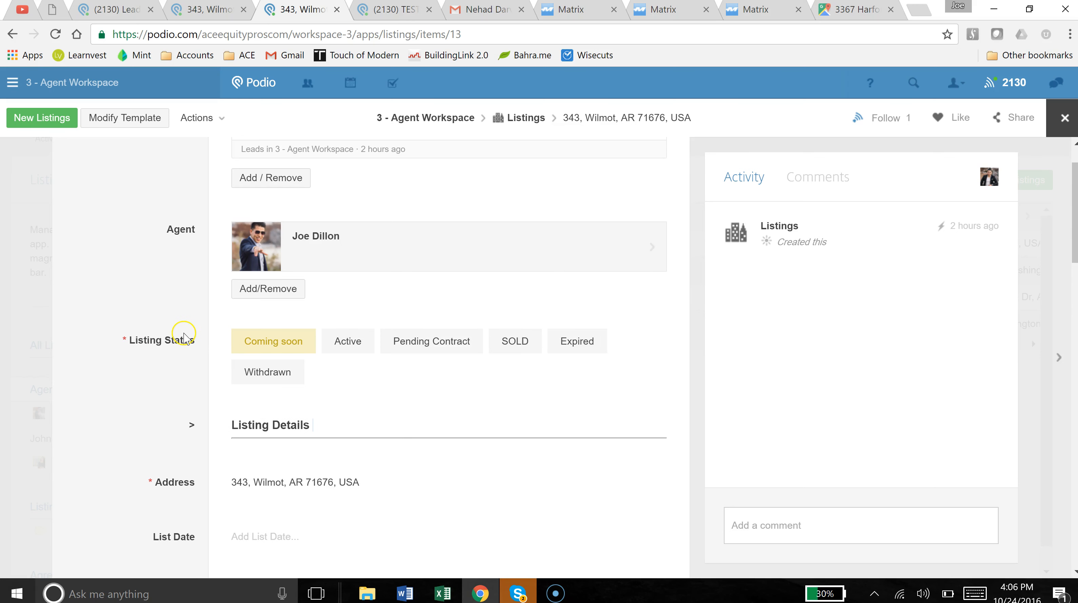
scroll(184, 337, "up", 1)
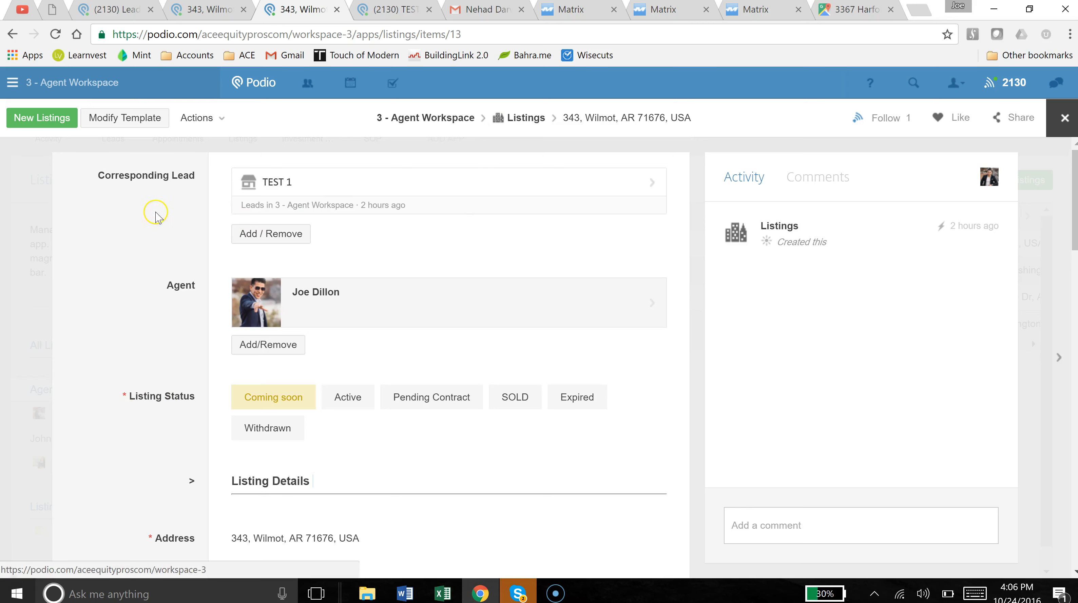
left_click_drag(118, 181, 255, 213)
left_click(114, 233)
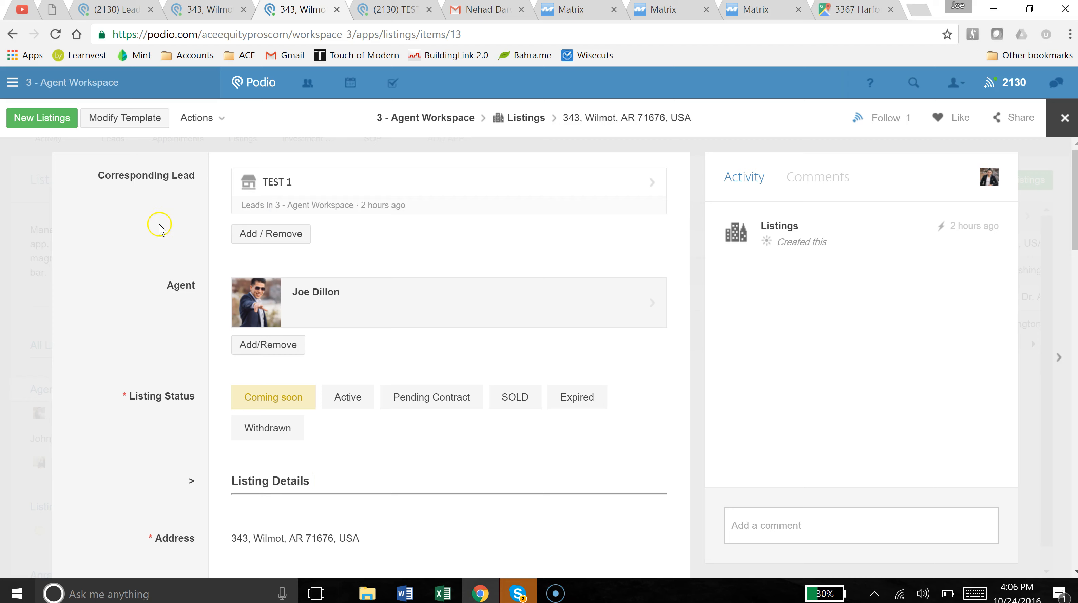
scroll(162, 253, "down", 2)
scroll(164, 241, "down", 2)
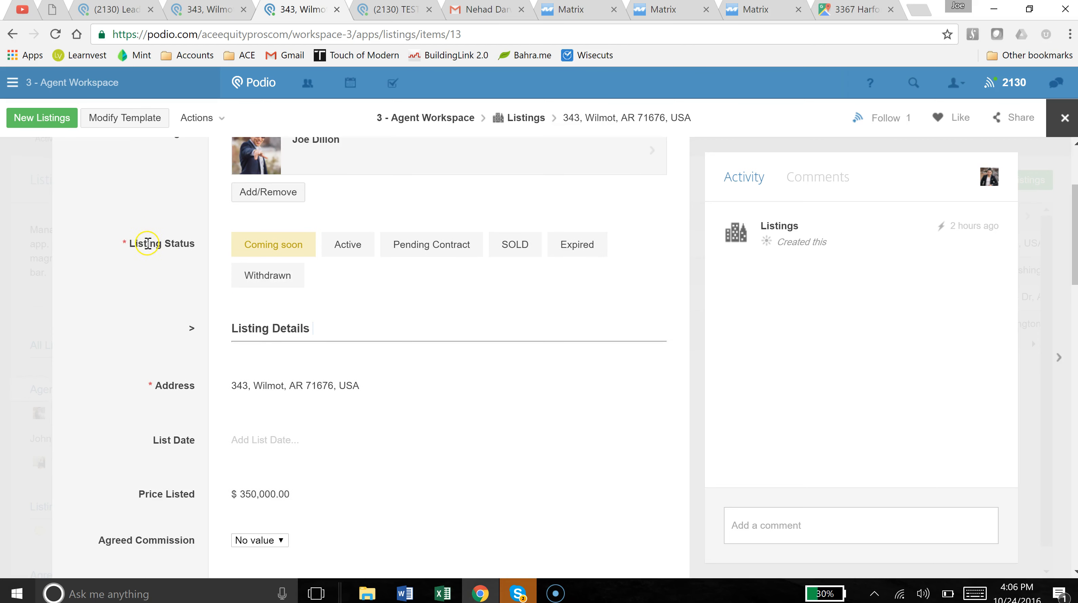
left_click(238, 276)
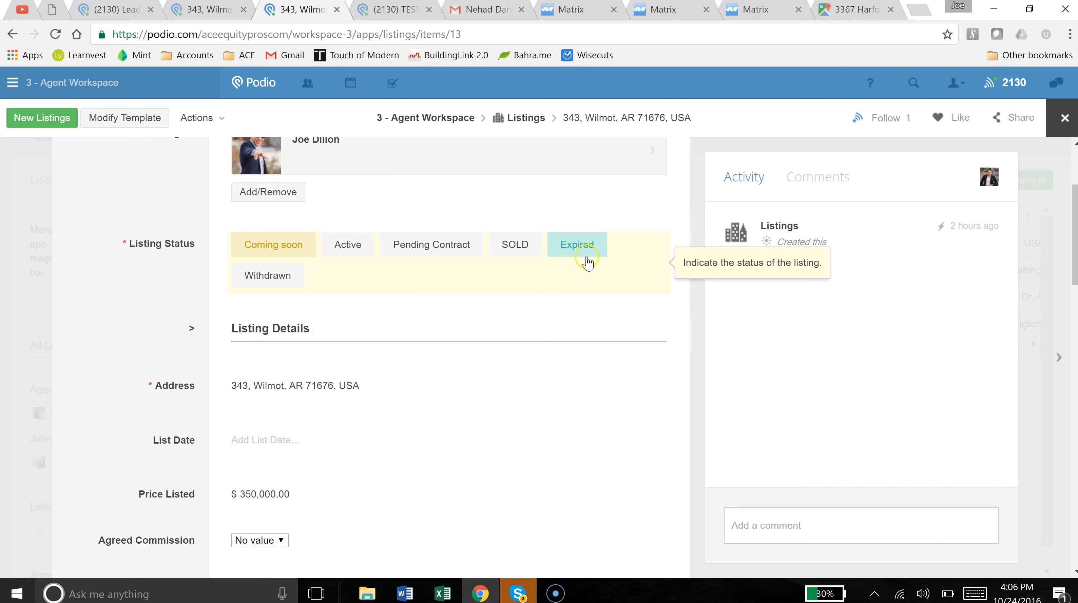
scroll(156, 270, "down", 3)
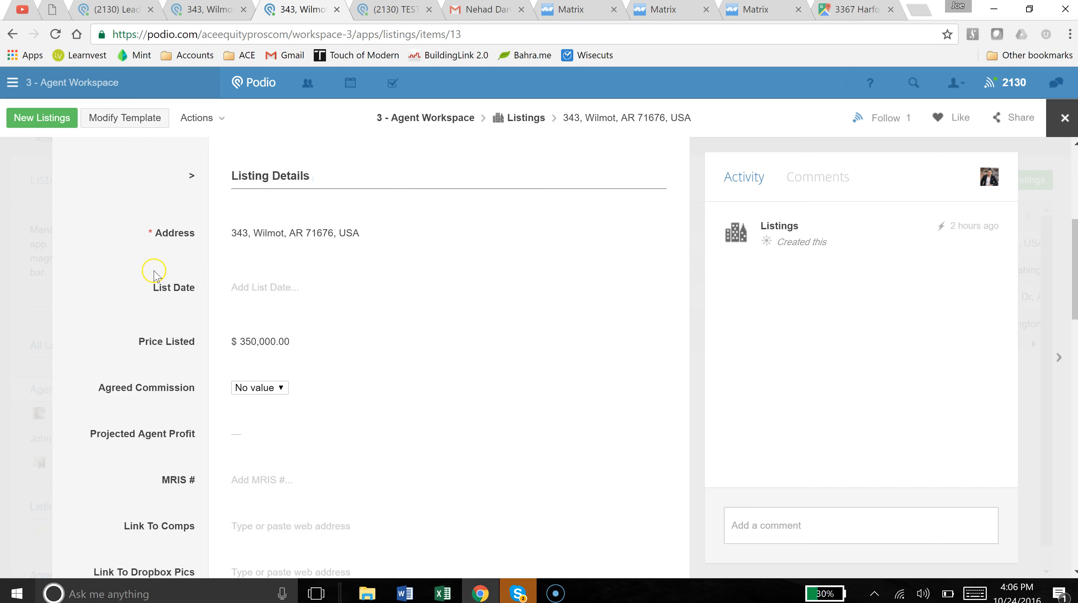
left_click(248, 231)
left_click(113, 269)
scroll(185, 243, "down", 2)
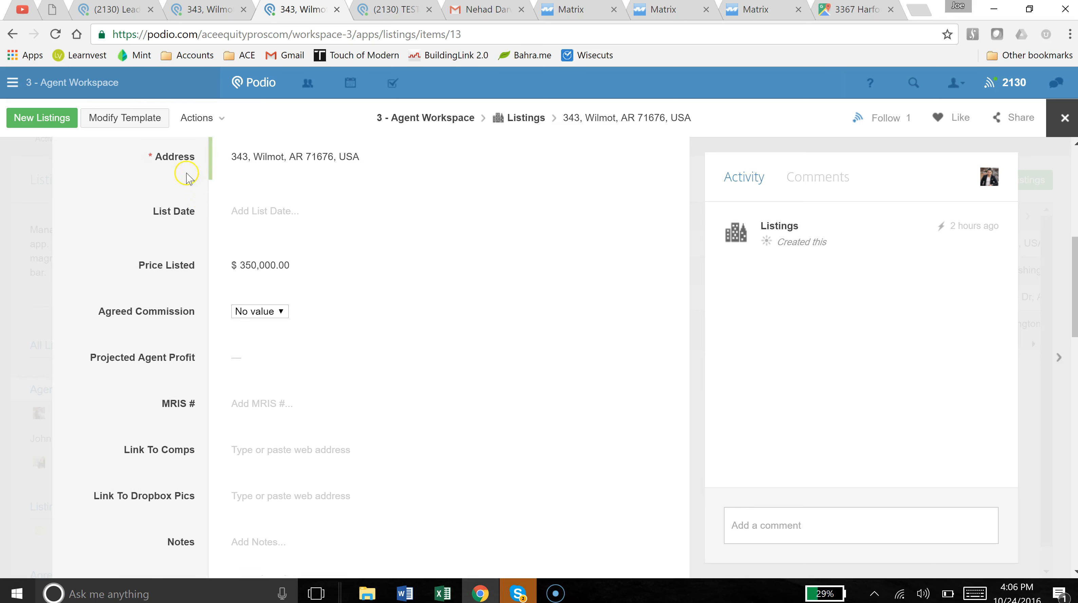
left_click(253, 313)
left_click(157, 298)
scroll(160, 293, "down", 2)
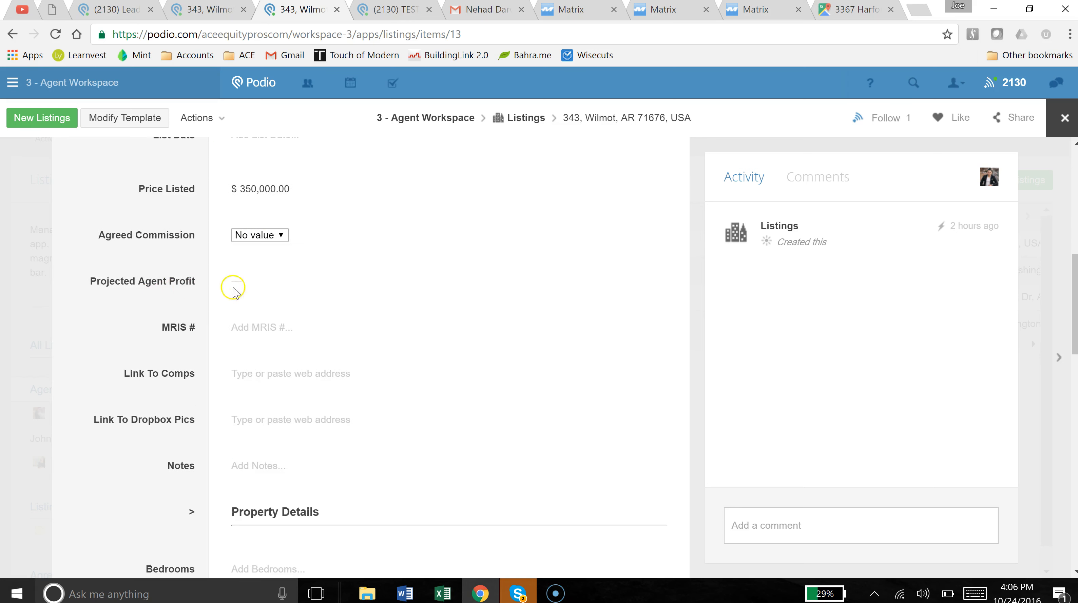
scroll(135, 317, "down", 2)
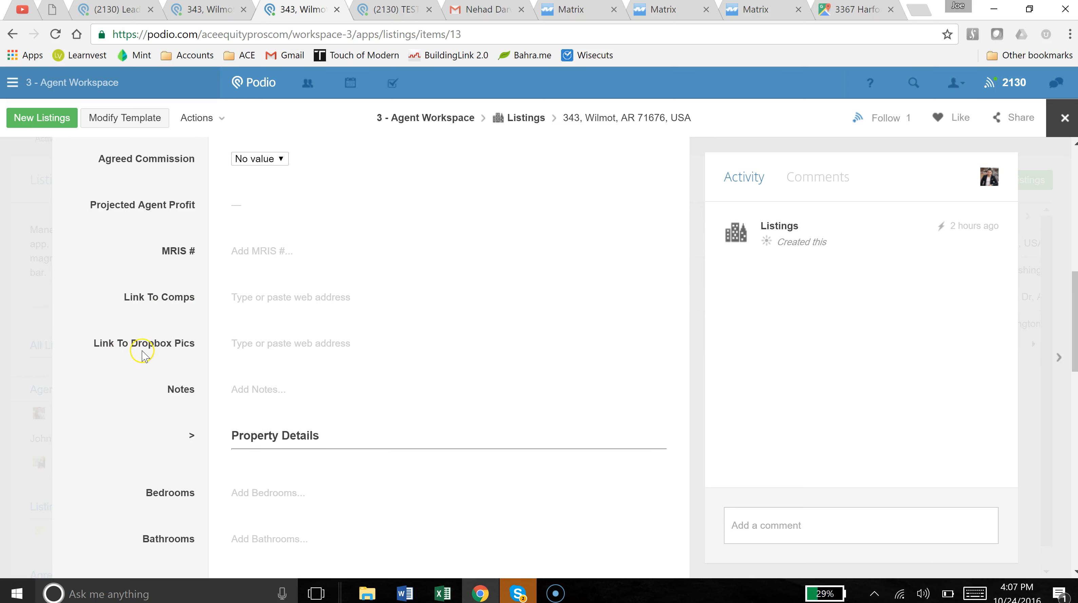
scroll(147, 352, "down", 2)
scroll(160, 355, "down", 2)
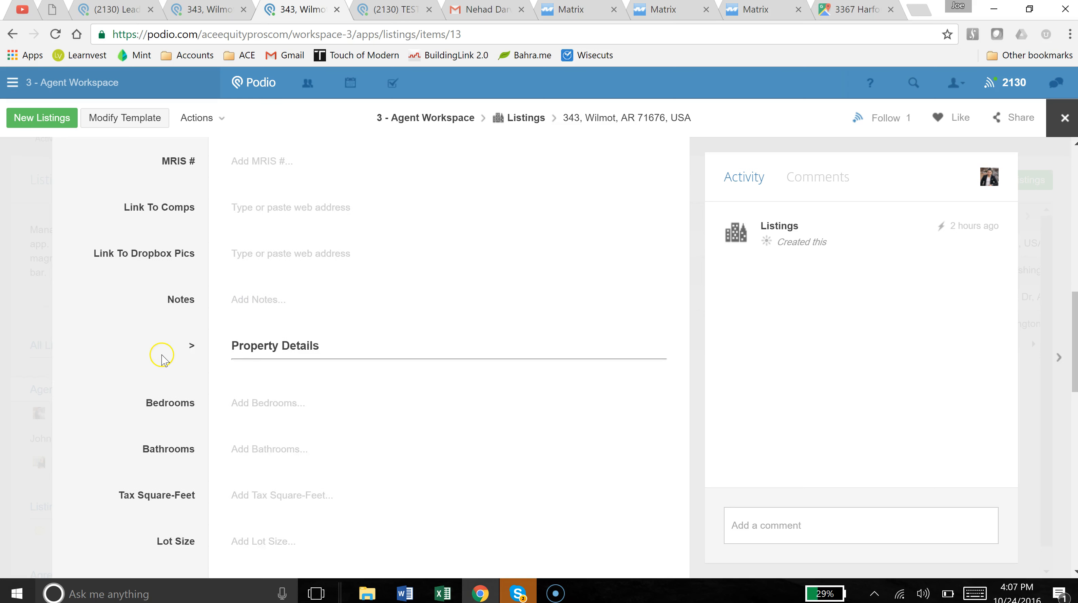
scroll(162, 359, "down", 2)
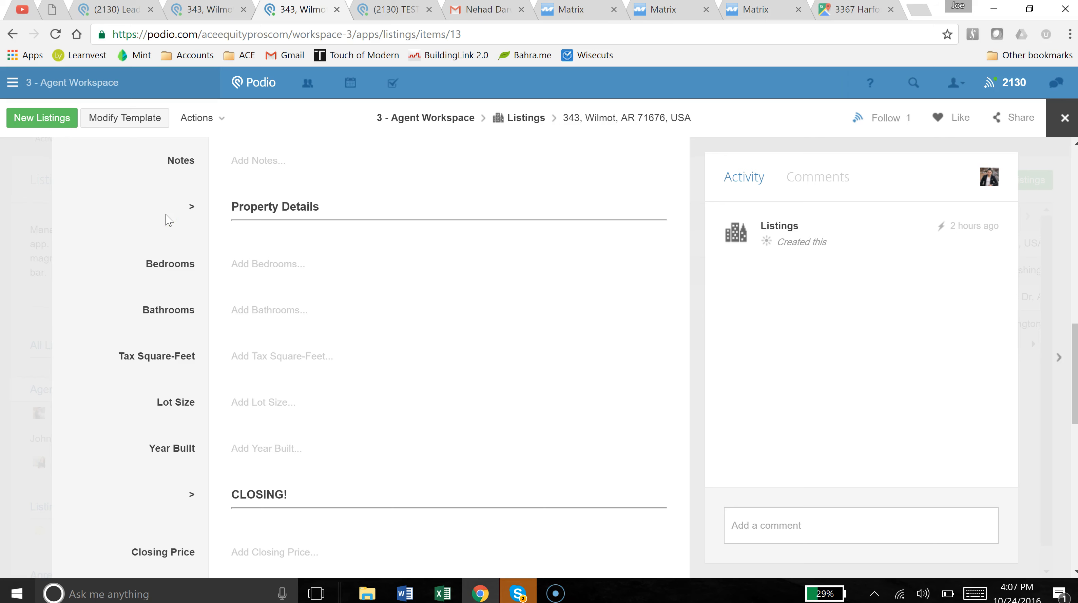
scroll(168, 220, "down", 6)
scroll(167, 219, "down", 2)
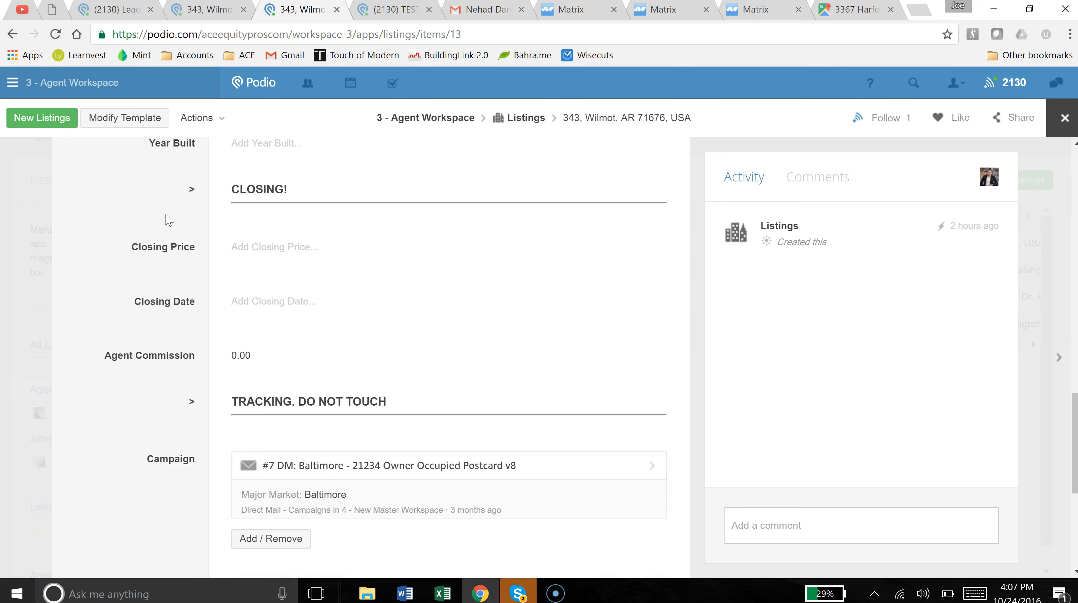
scroll(167, 220, "up", 6)
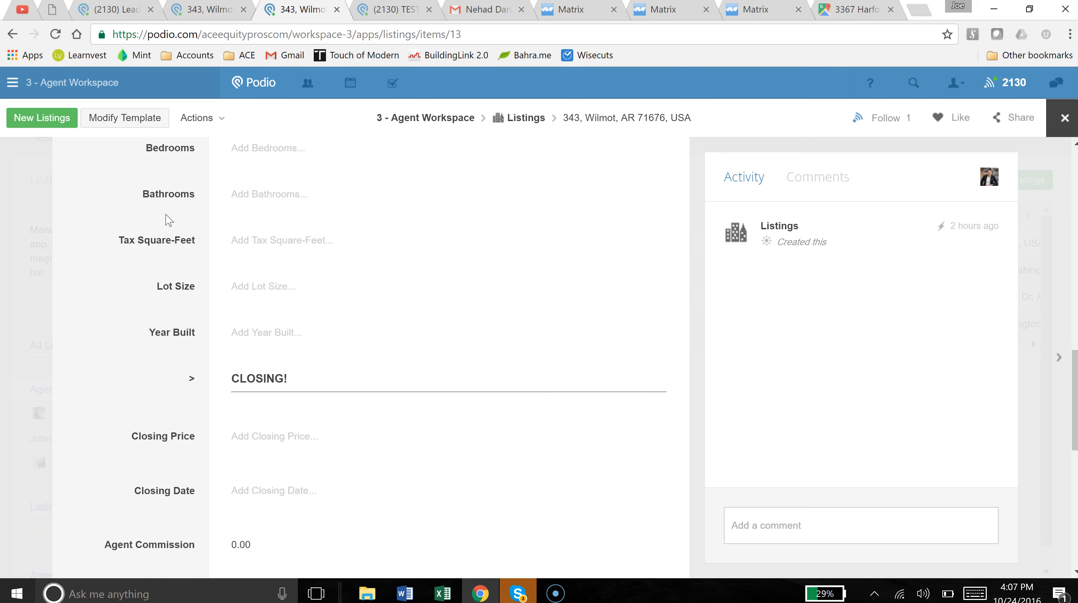
scroll(167, 220, "up", 2)
scroll(168, 219, "up", 6)
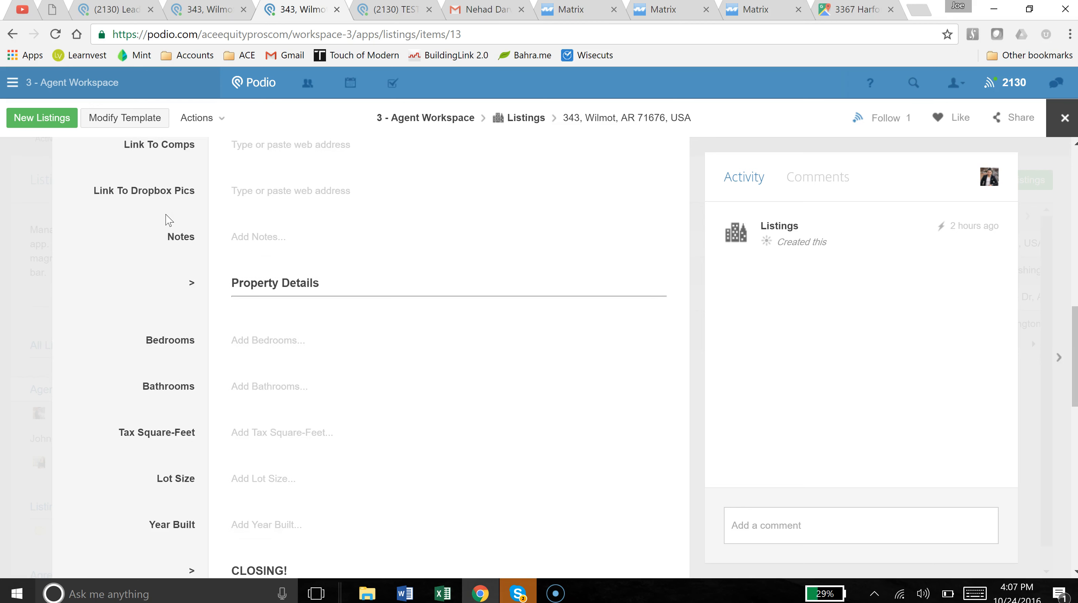
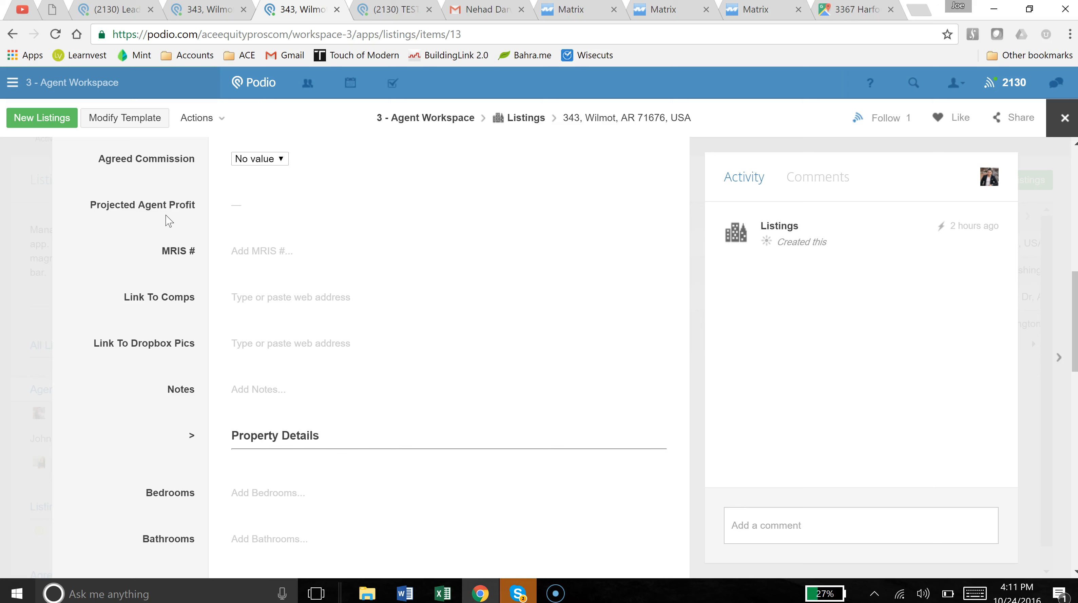
left_click(163, 216)
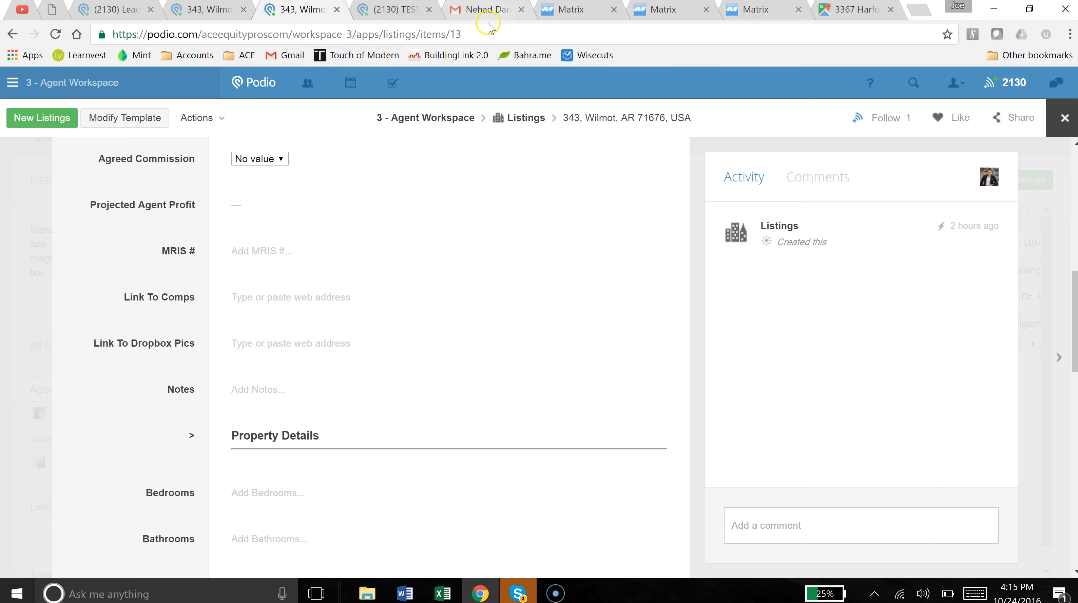
left_click(497, 13)
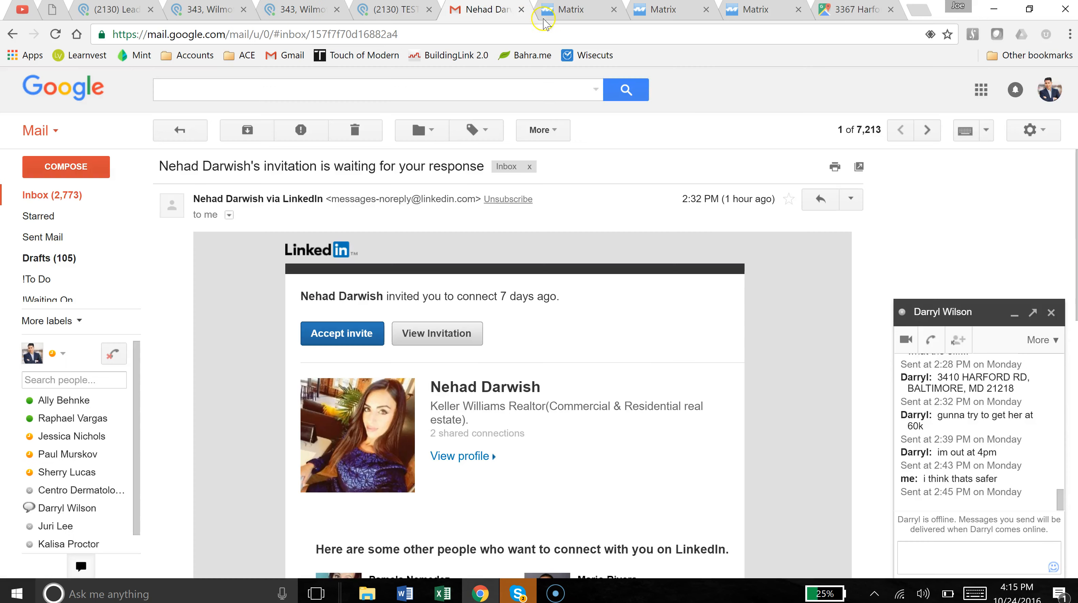
left_click(573, 12)
left_click(492, 227)
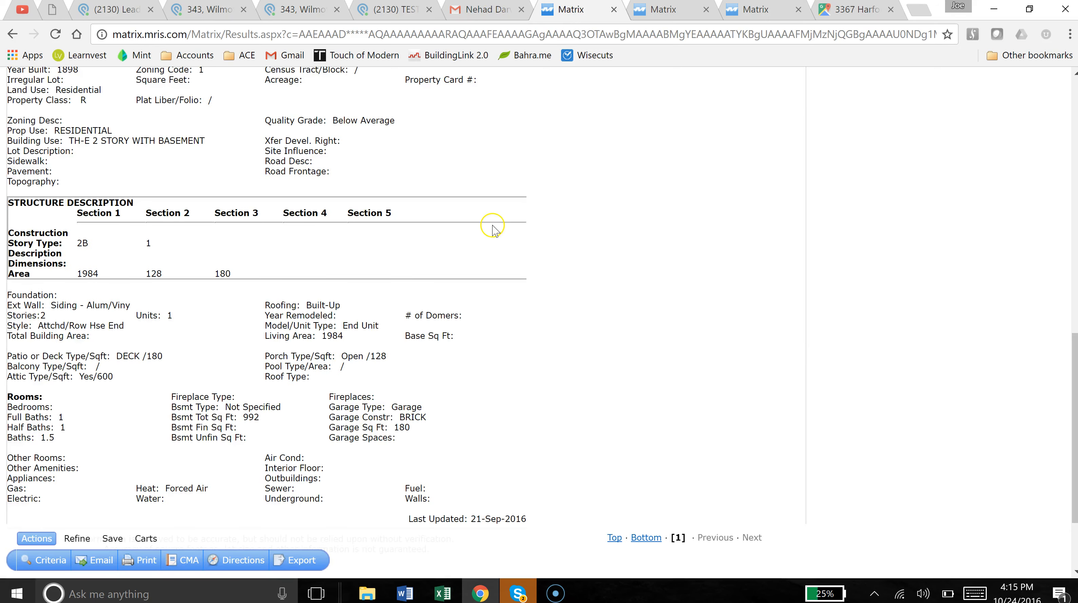
scroll(493, 227, "up", 8)
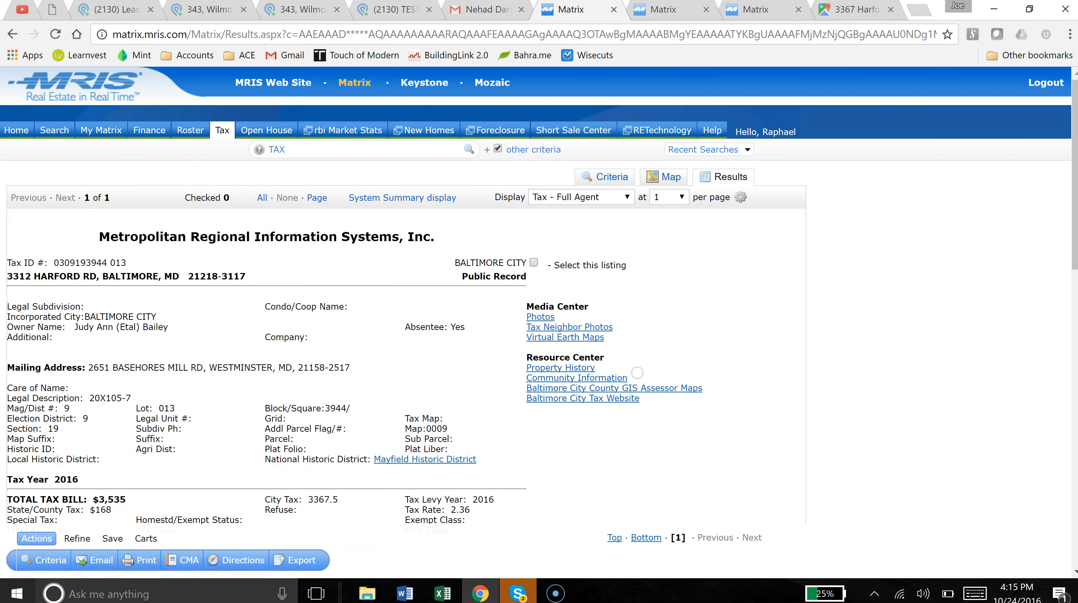
left_click(665, 175)
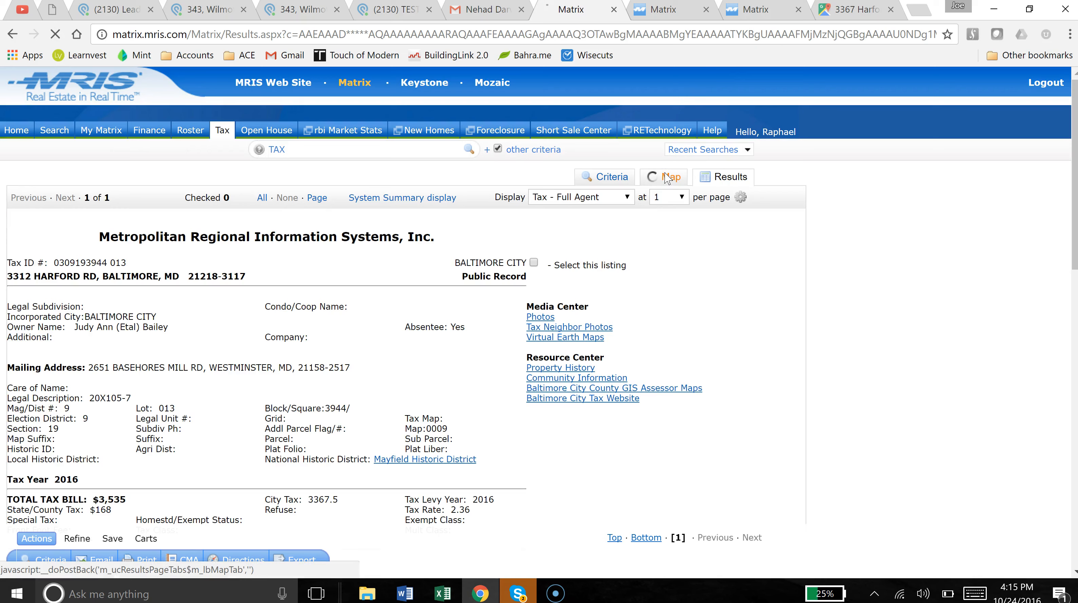
Open the Residential General search form in Matrix and select Rented as the status.
left_click(54, 132)
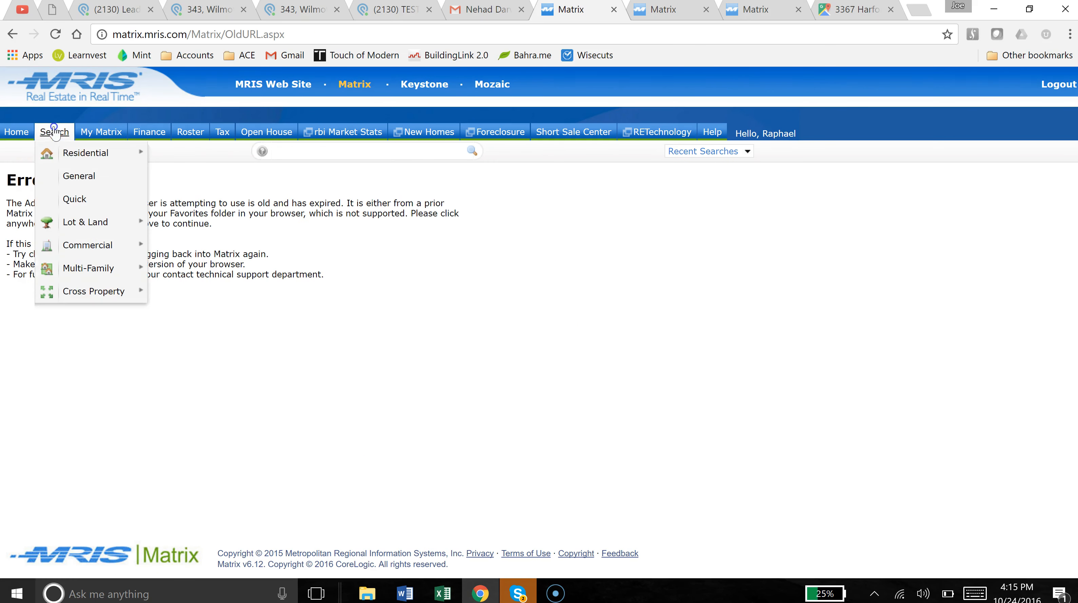
left_click(53, 132)
left_click(26, 203)
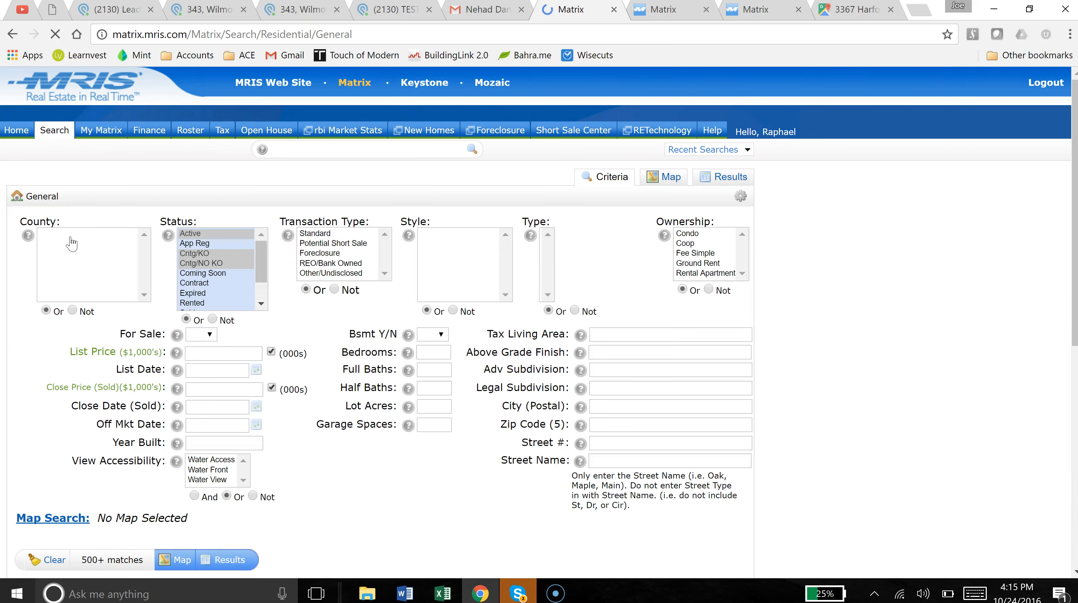
left_click(251, 303)
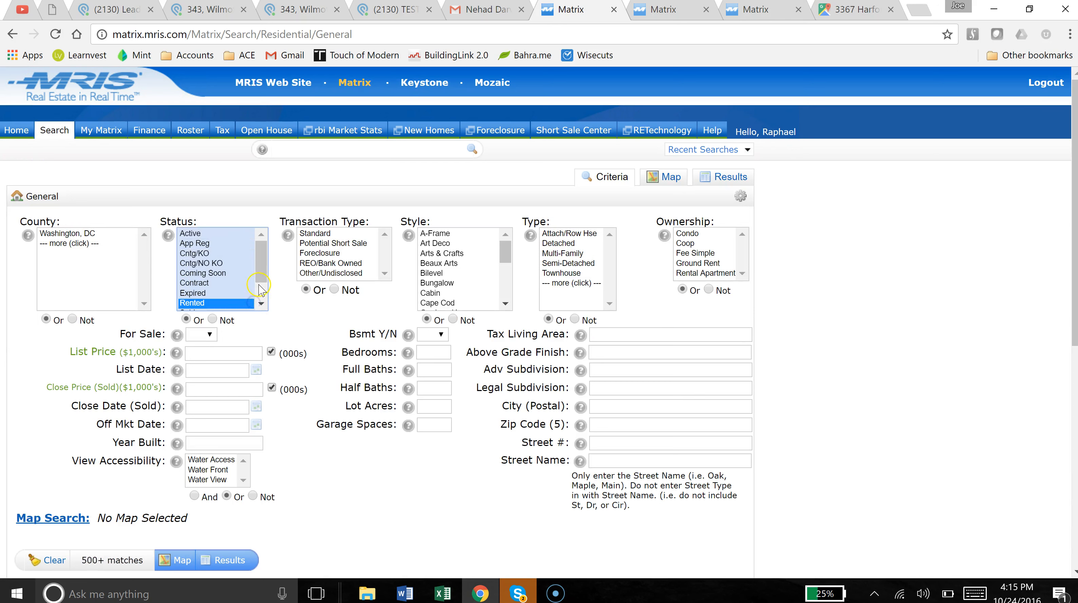
left_click(260, 287)
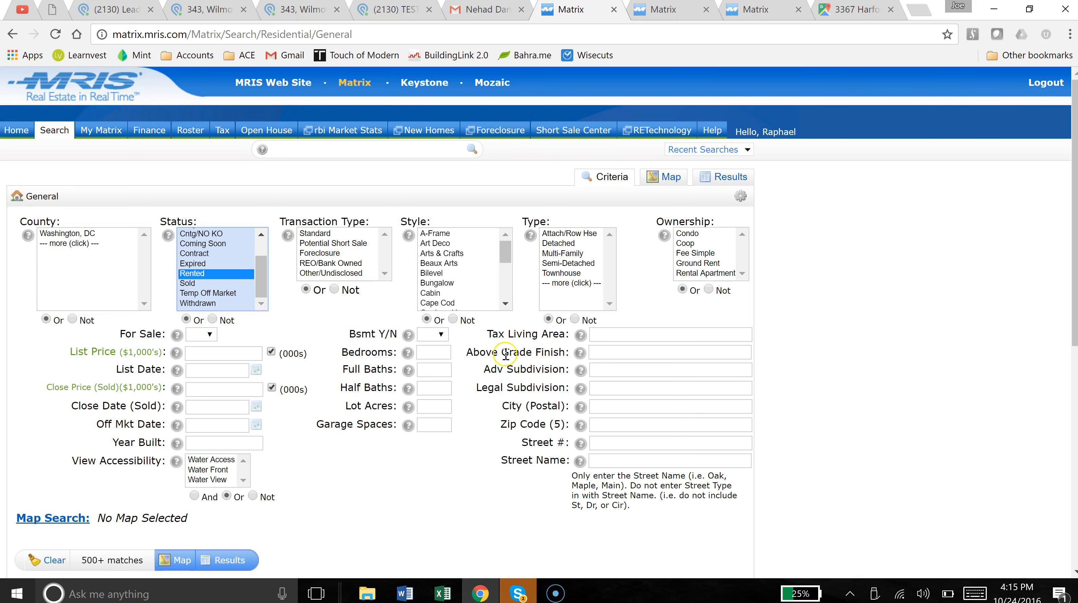
Browse from Box Sync to Ace Equity Pros LLC > ACE MARKETING > LISTS > Baltimore > Zip Codes.
left_click(367, 593)
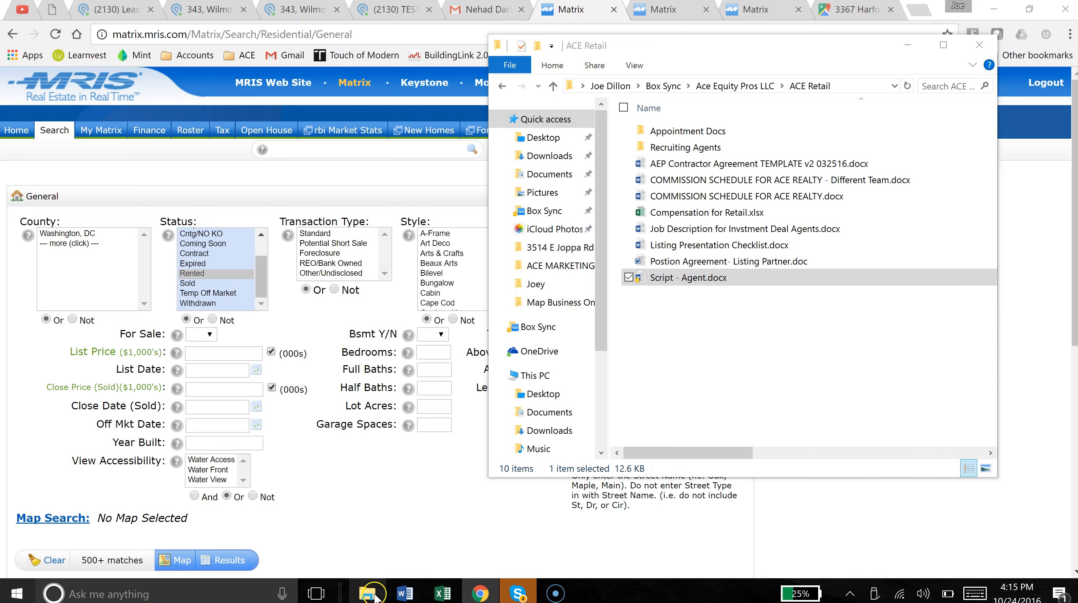
left_click(718, 313)
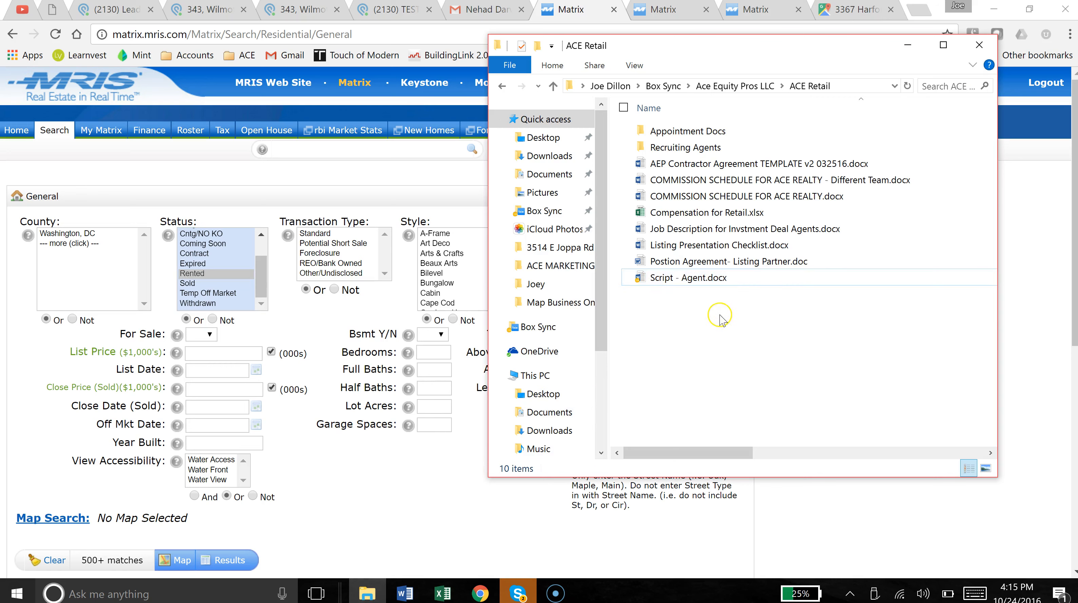
left_click(653, 86)
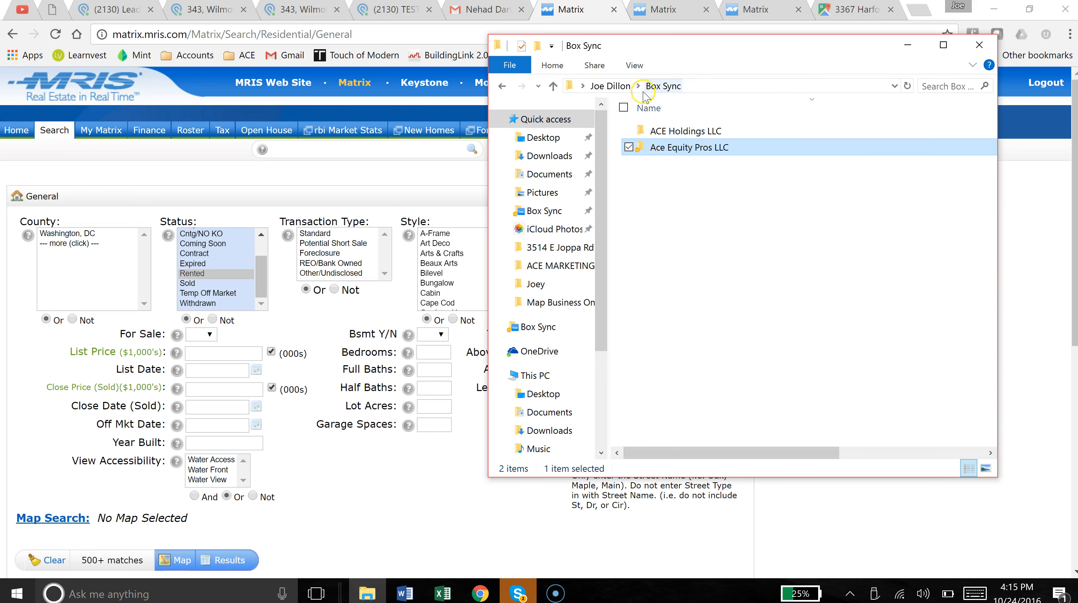
double_click(658, 147)
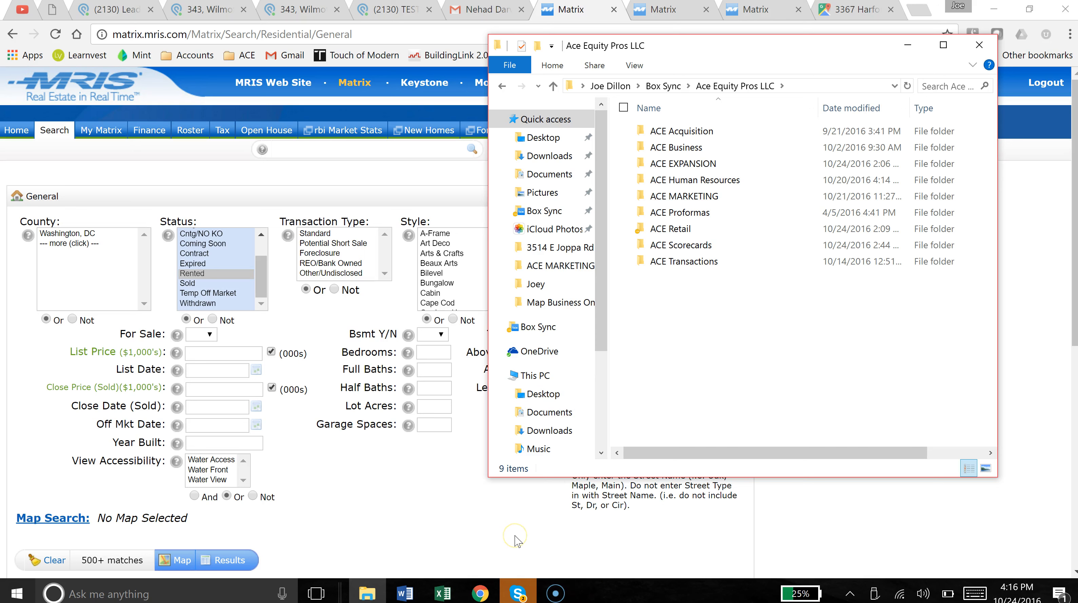
left_click(692, 207)
double_click(692, 198)
double_click(690, 164)
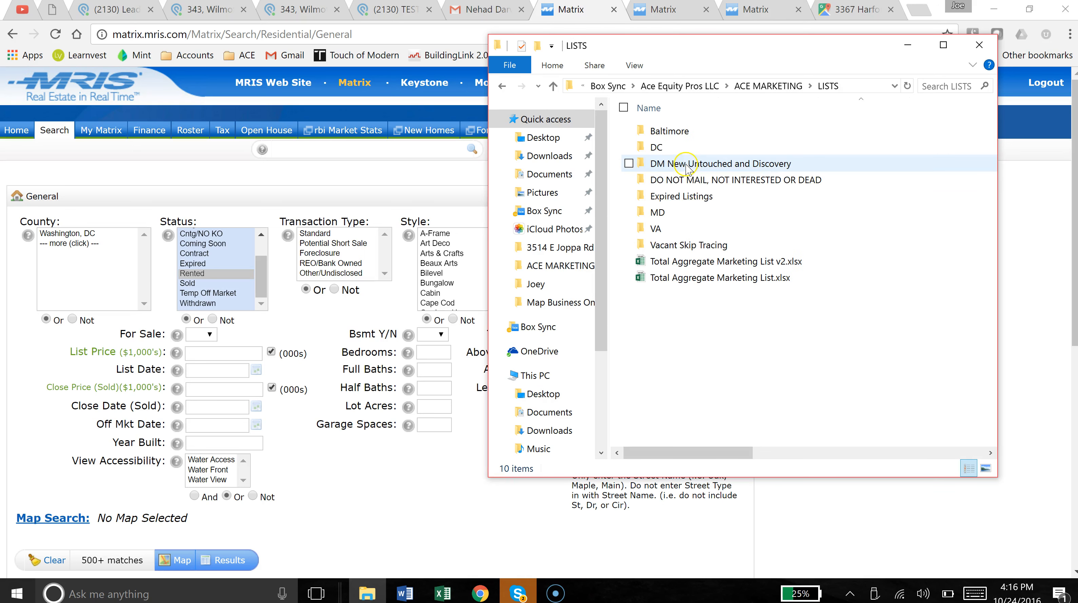
double_click(688, 134)
double_click(683, 162)
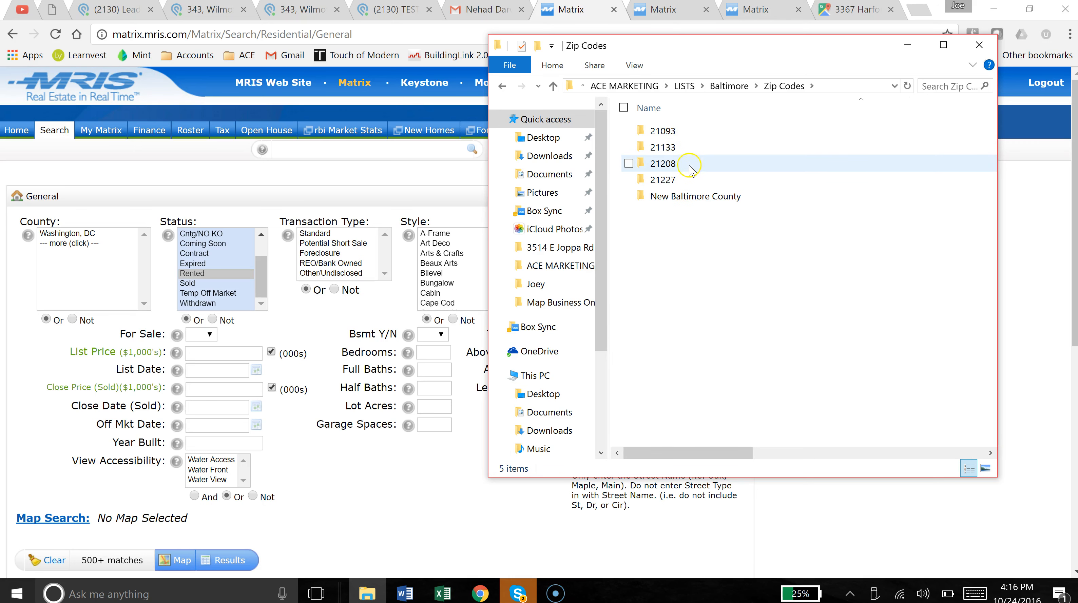
Look inside the FMSN and New Baltimore County folders, then minimize the Zip Codes window.
key("alt+Left")
double_click(689, 134)
key("alt+Left")
double_click(692, 163)
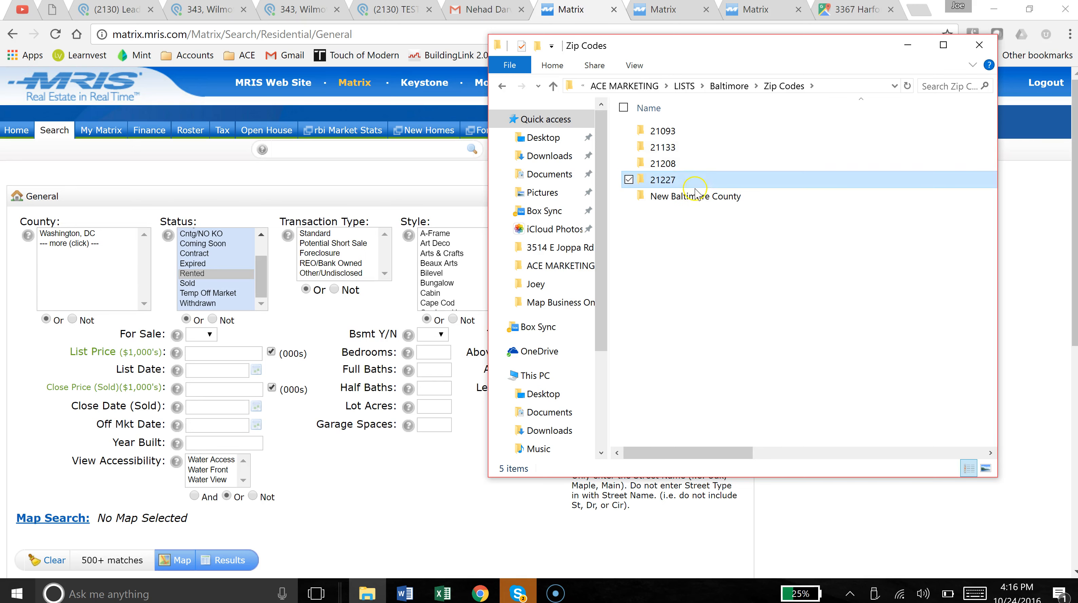
double_click(696, 196)
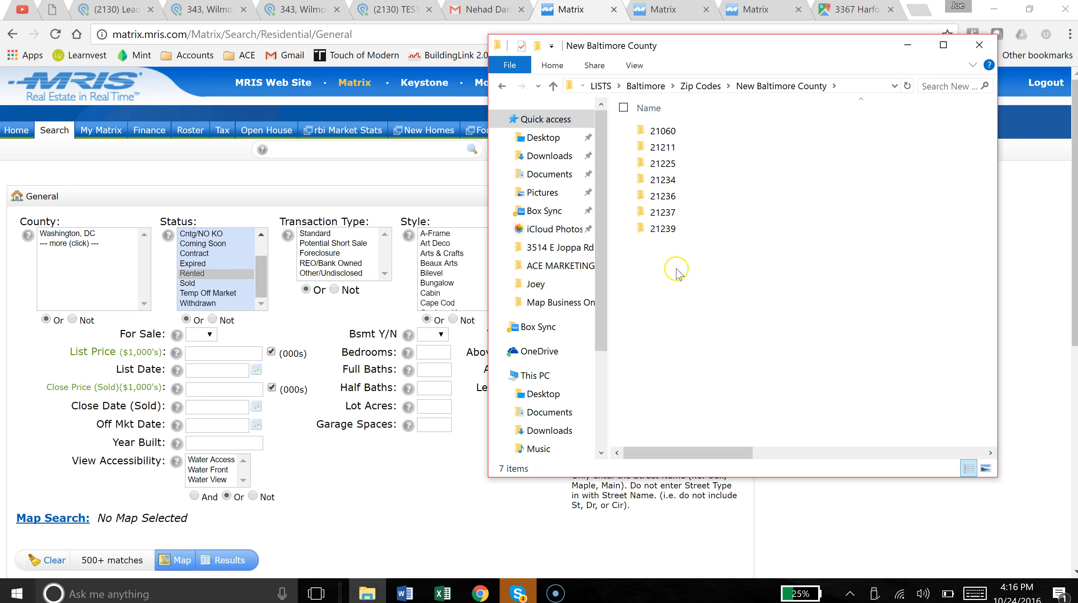
key("alt+Left")
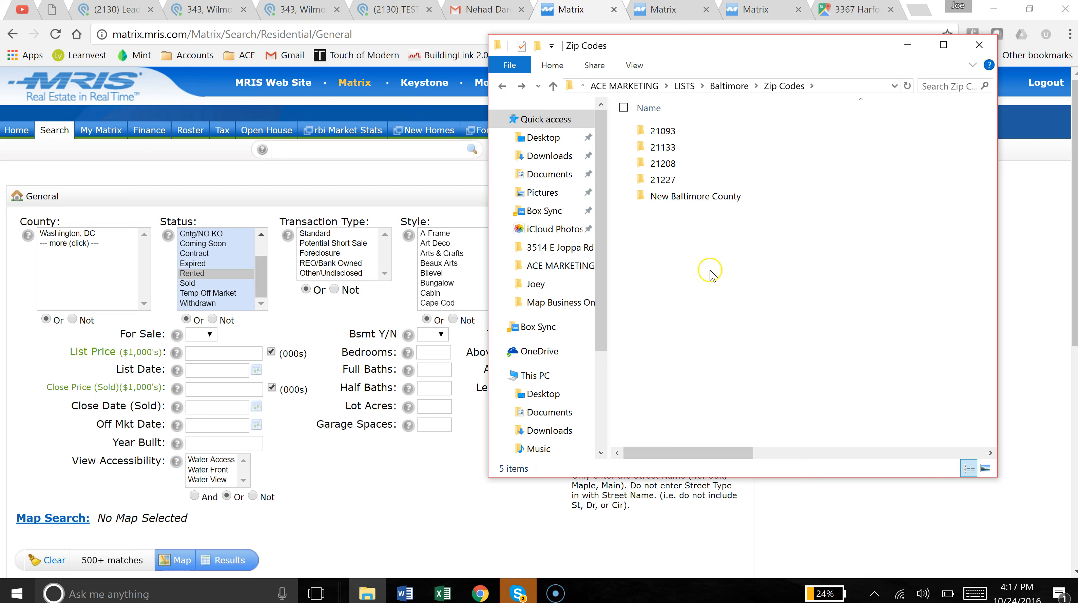
double_click(732, 198)
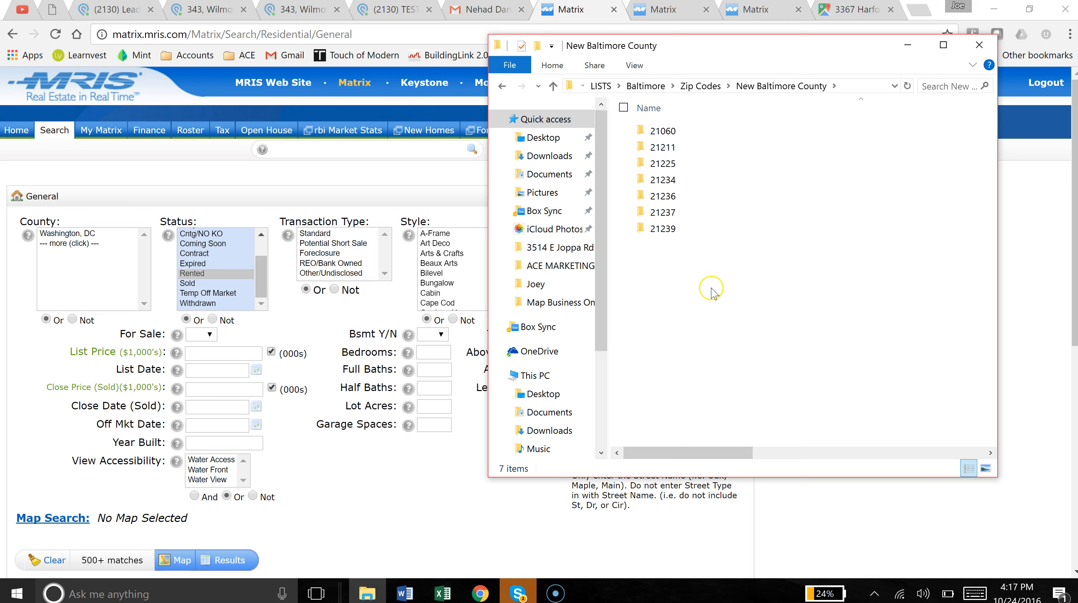
key("BackSpace")
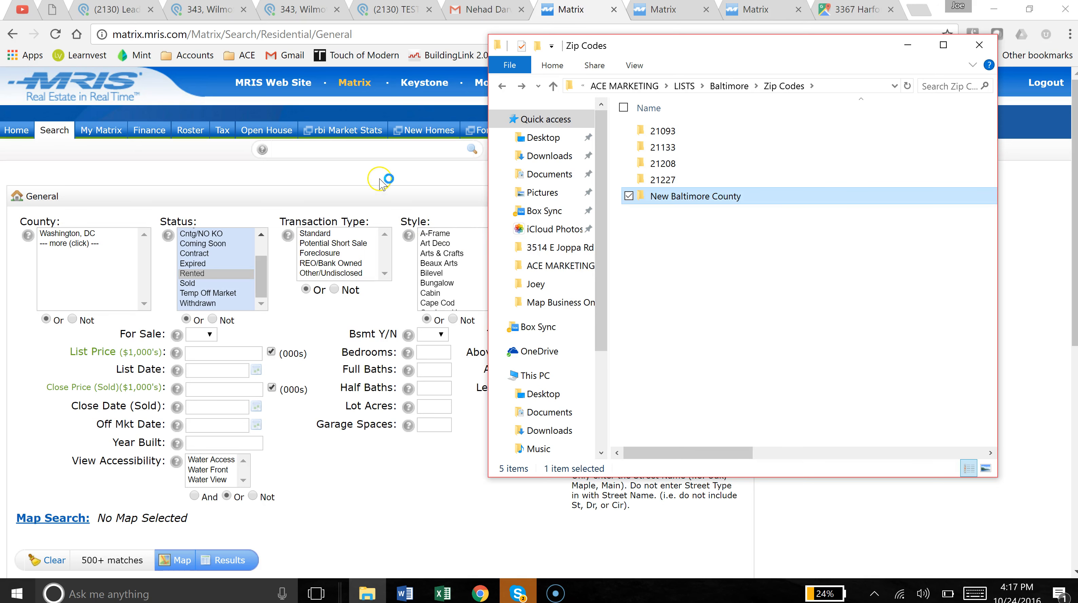
left_click(380, 182)
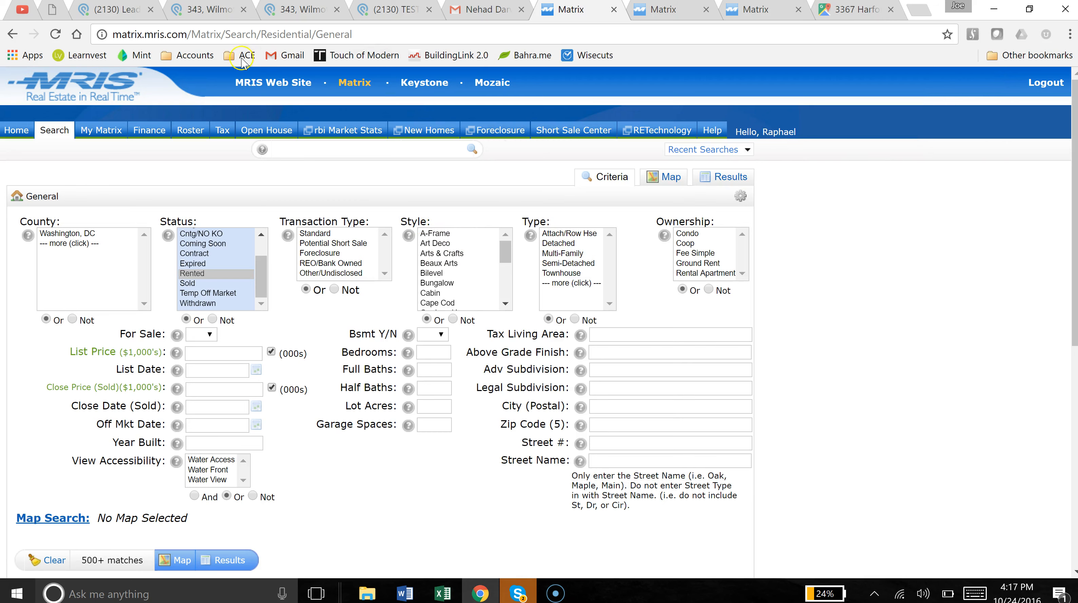
left_click(218, 11)
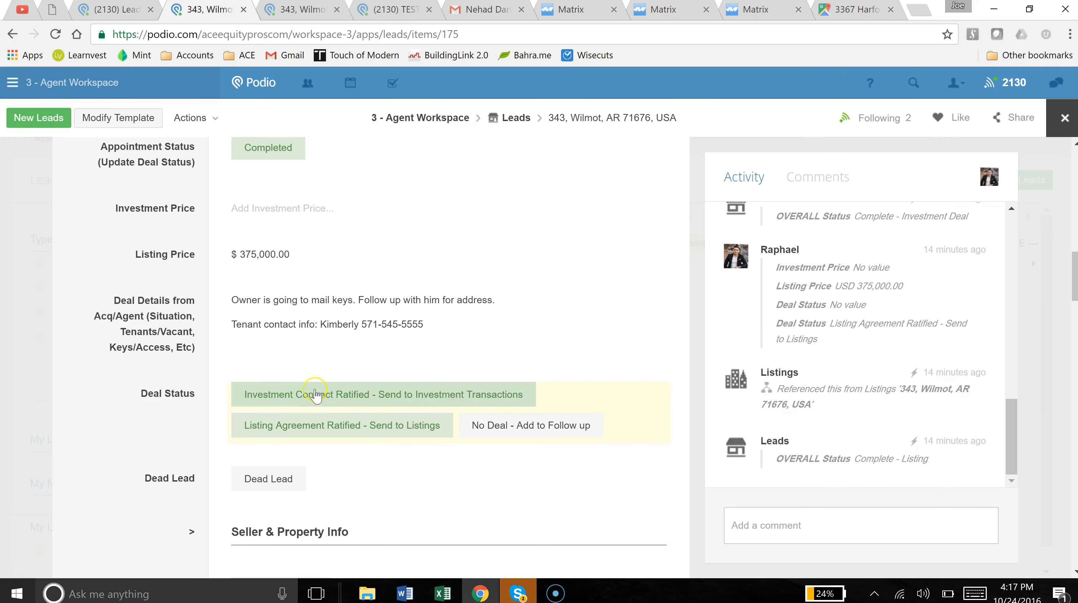
scroll(206, 396, "down", 5)
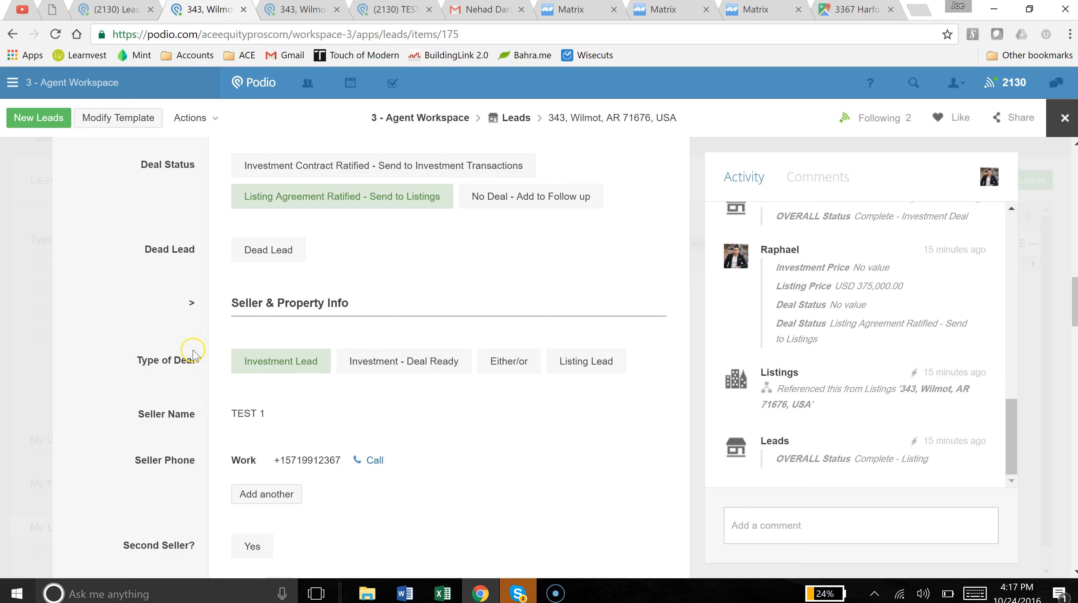
scroll(190, 350, "up", 2)
scroll(189, 353, "up", 6)
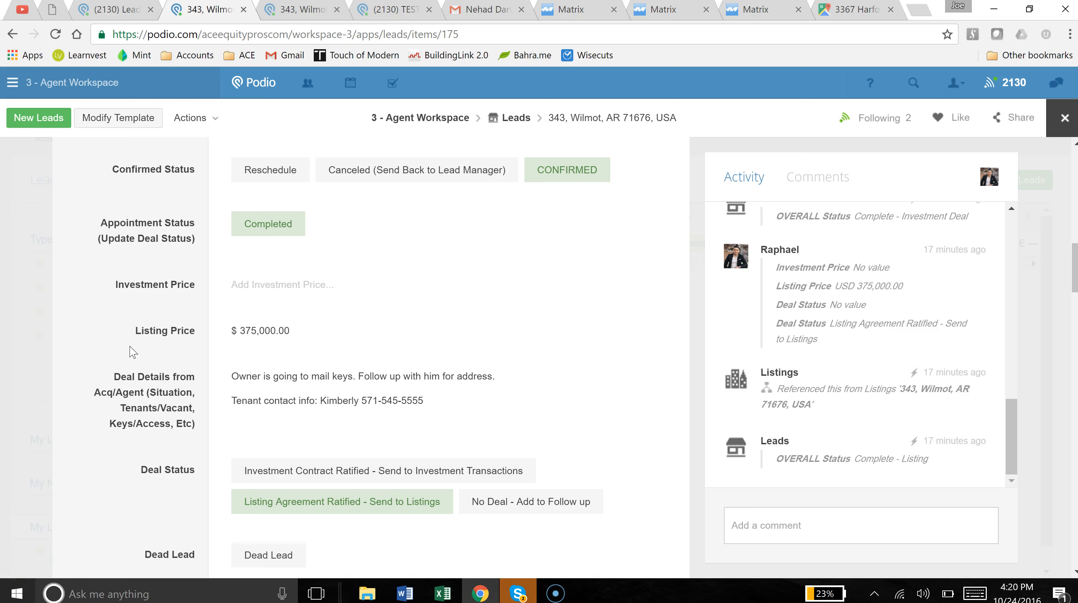
scroll(142, 342, "down", 2)
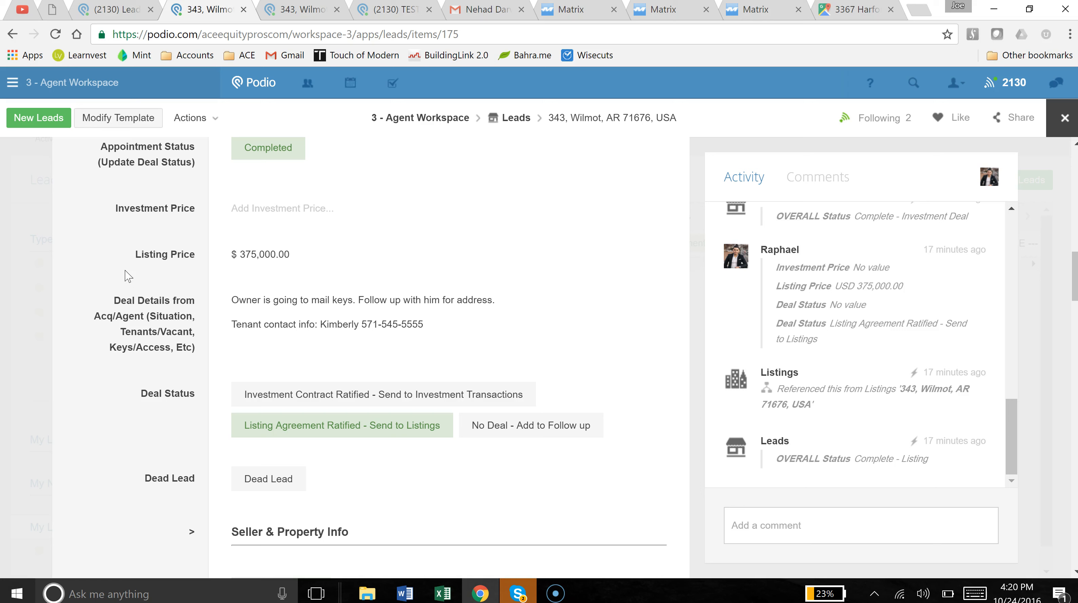
left_click(127, 256)
scroll(133, 270, "down", 2)
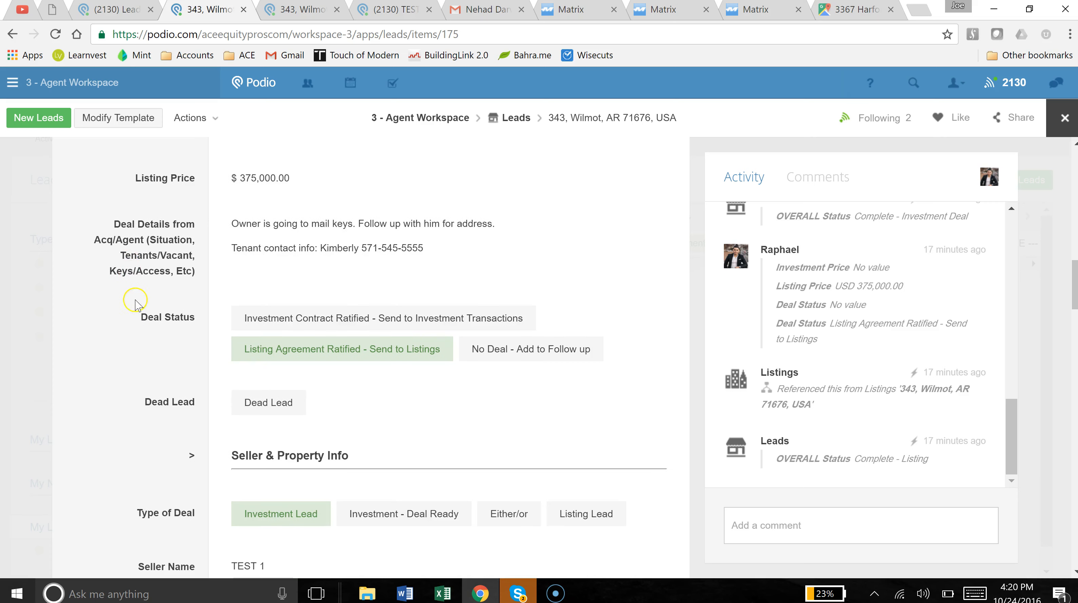
scroll(178, 295, "down", 3)
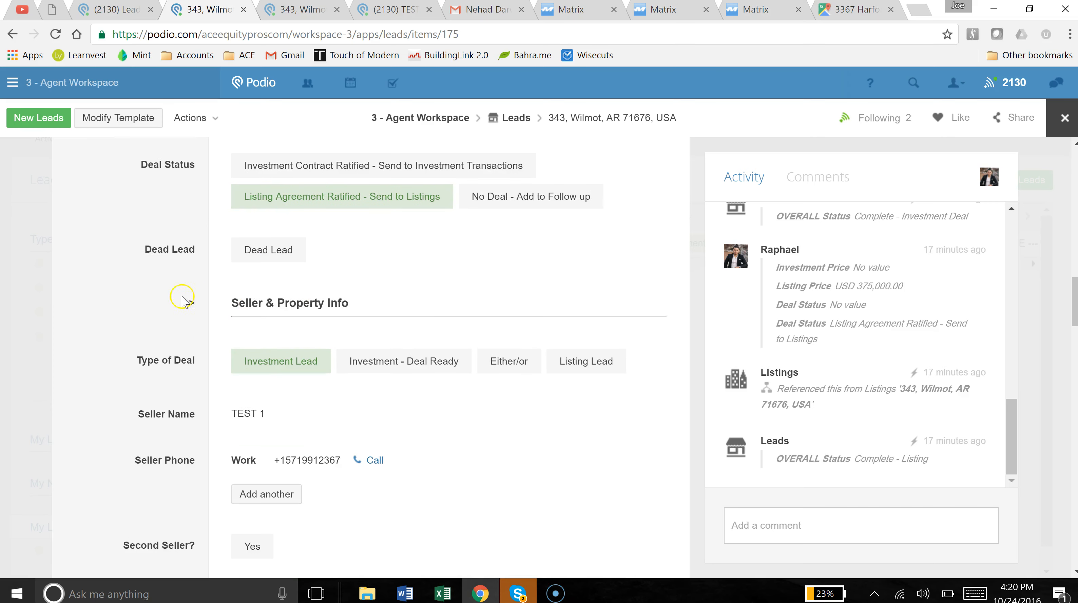
scroll(168, 300, "up", 2)
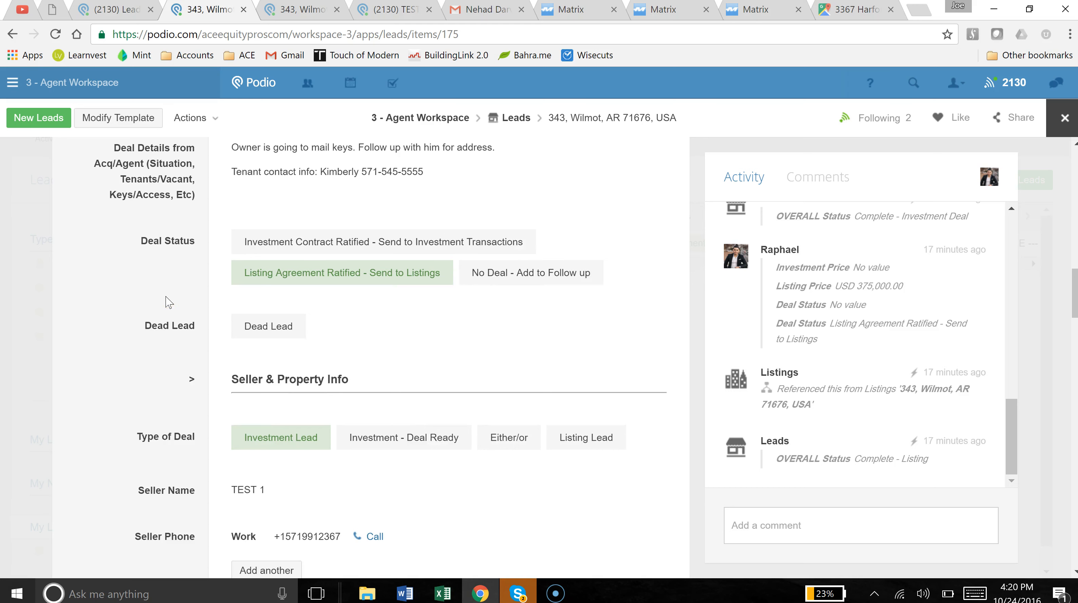
scroll(199, 291, "down", 2)
left_click(356, 265)
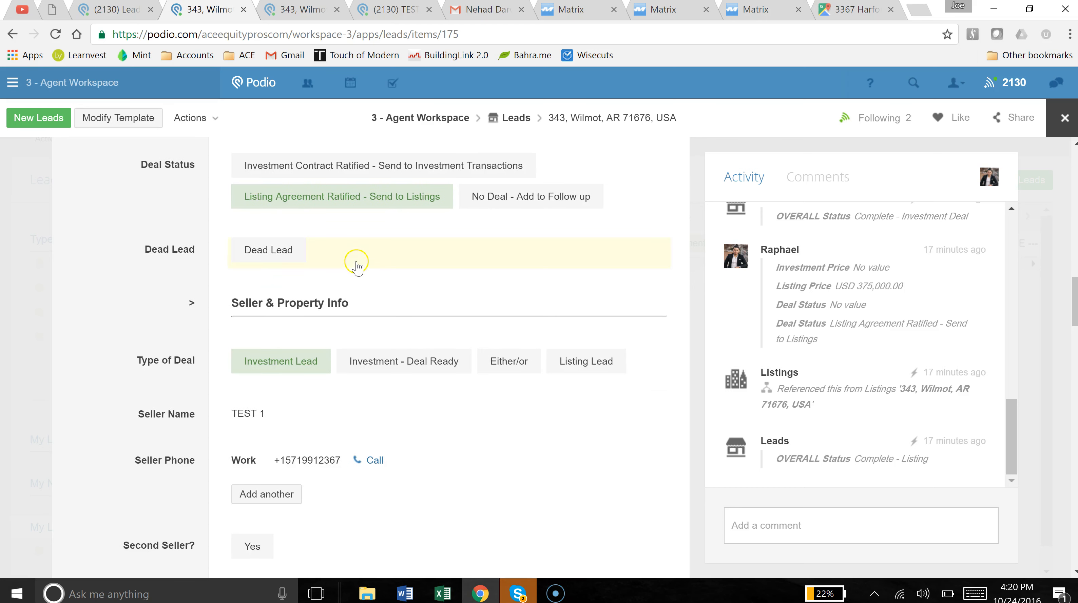
scroll(295, 291, "up", 2)
scroll(203, 310, "down", 15)
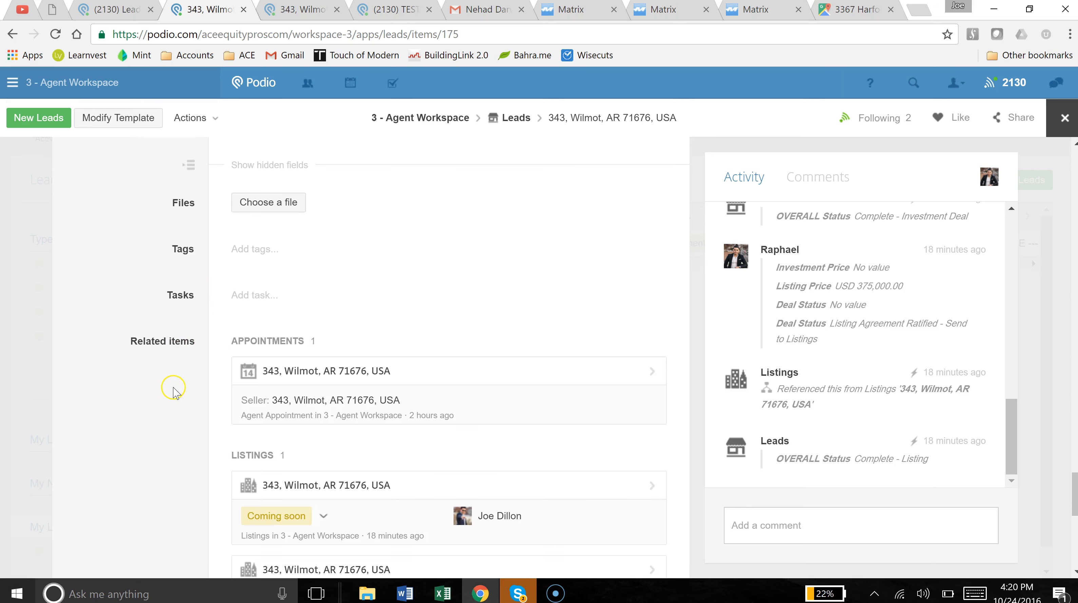
scroll(177, 396, "down", 10)
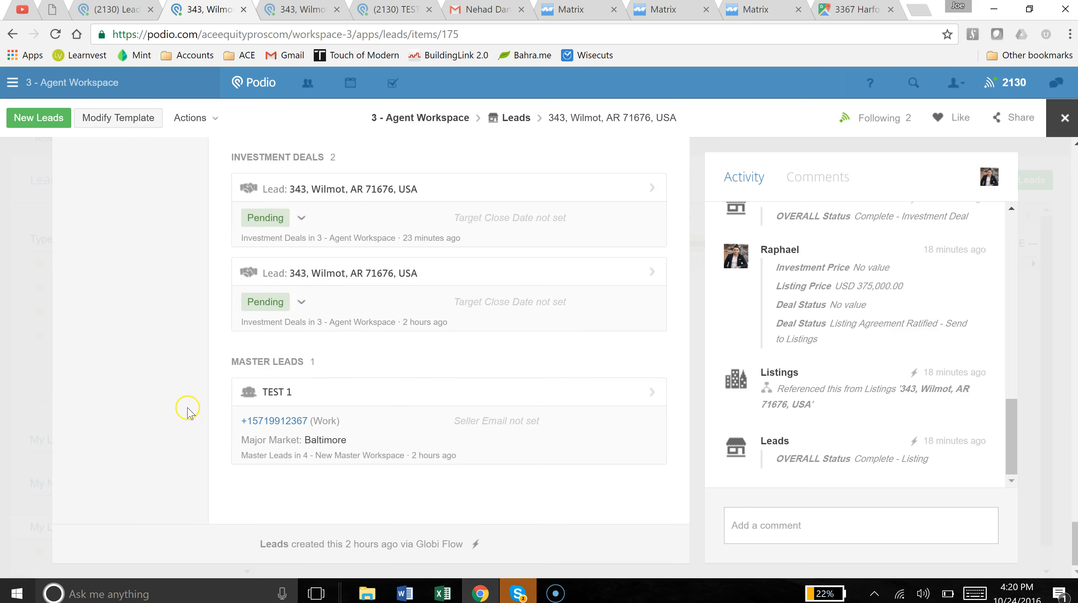
scroll(186, 411, "up", 10)
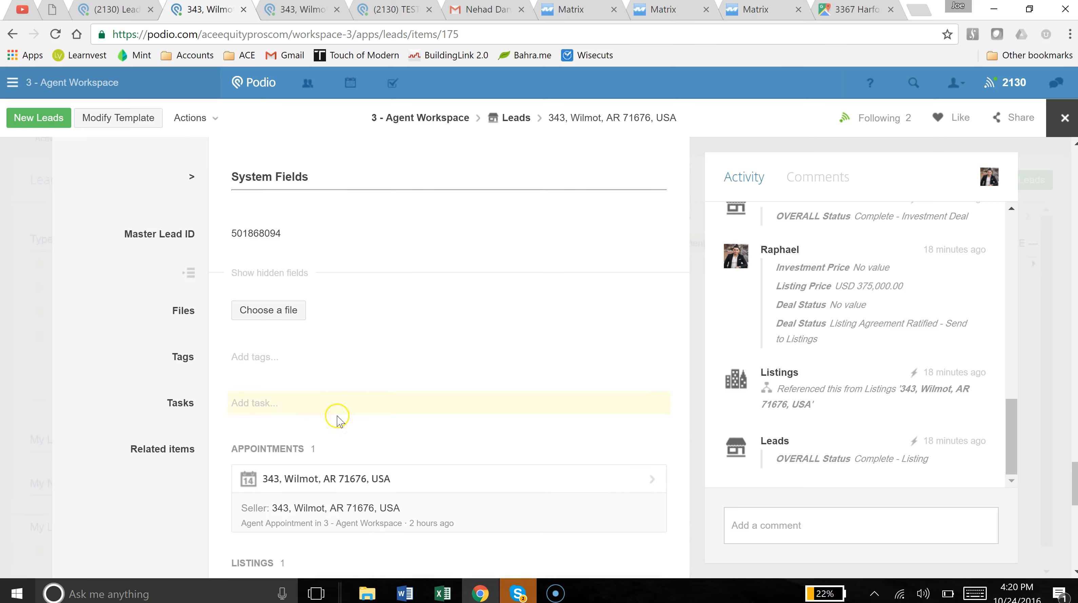
left_click(256, 403)
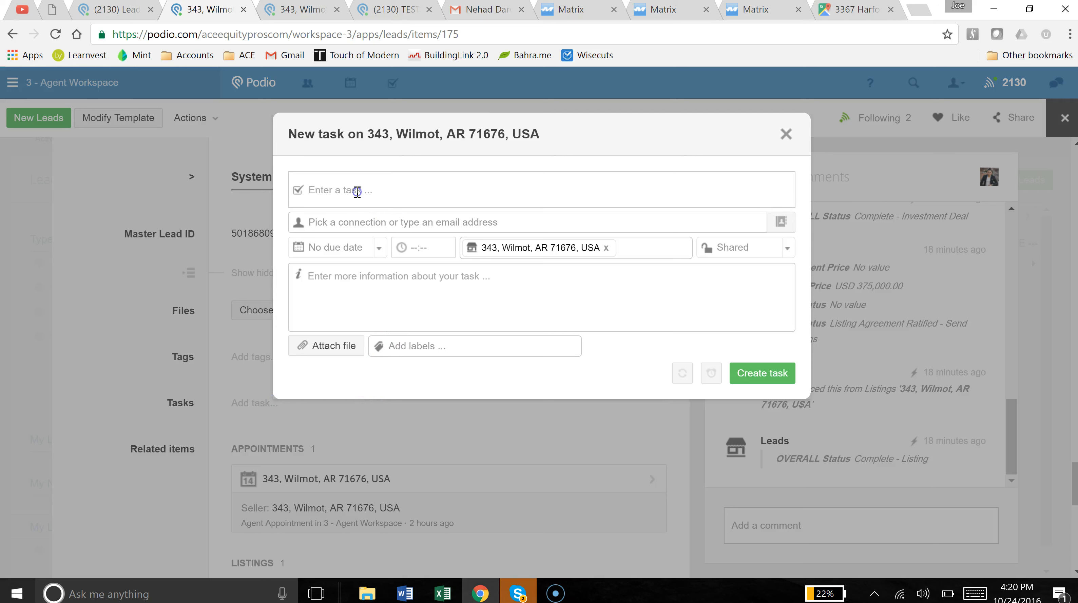
Create task 'FU to confirm Appt' for the lead's agent, due today (10/24/2016) at 05:00 PM.
type("F")
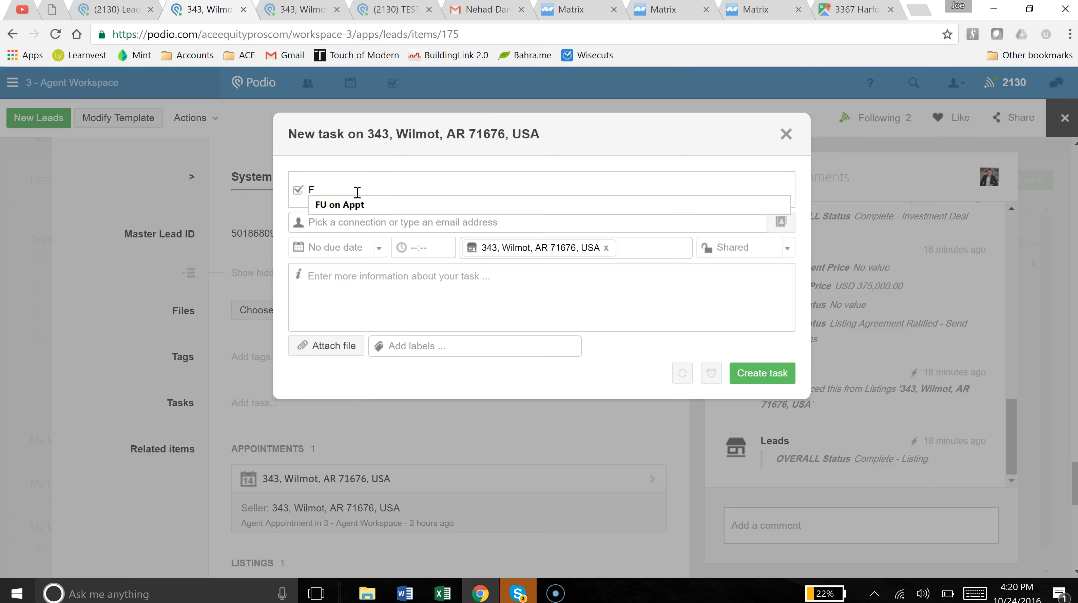
type("U to confirm ")
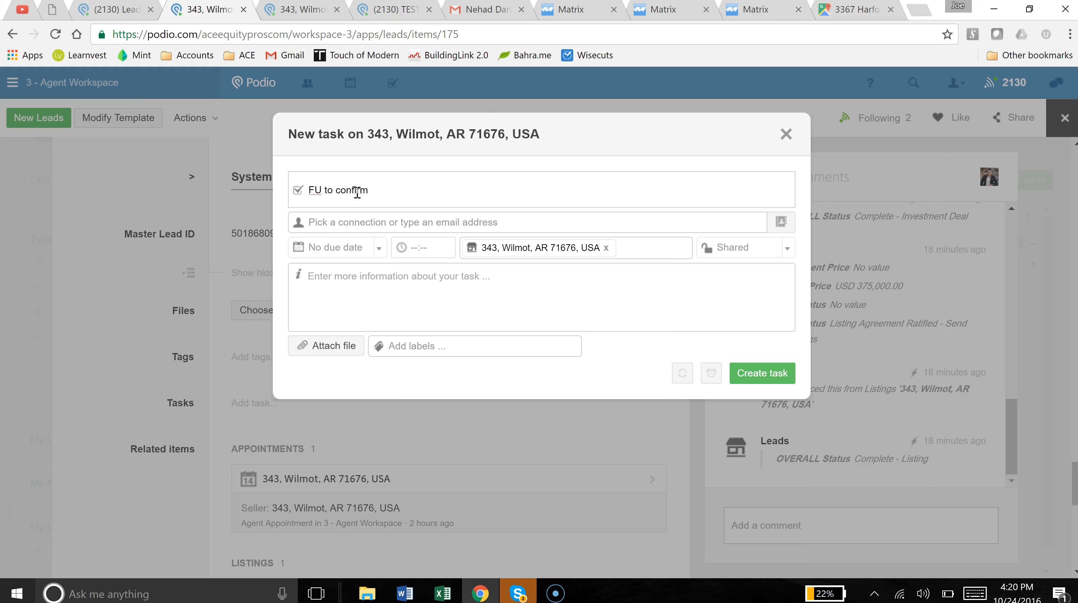
type("Appt")
left_click(361, 222)
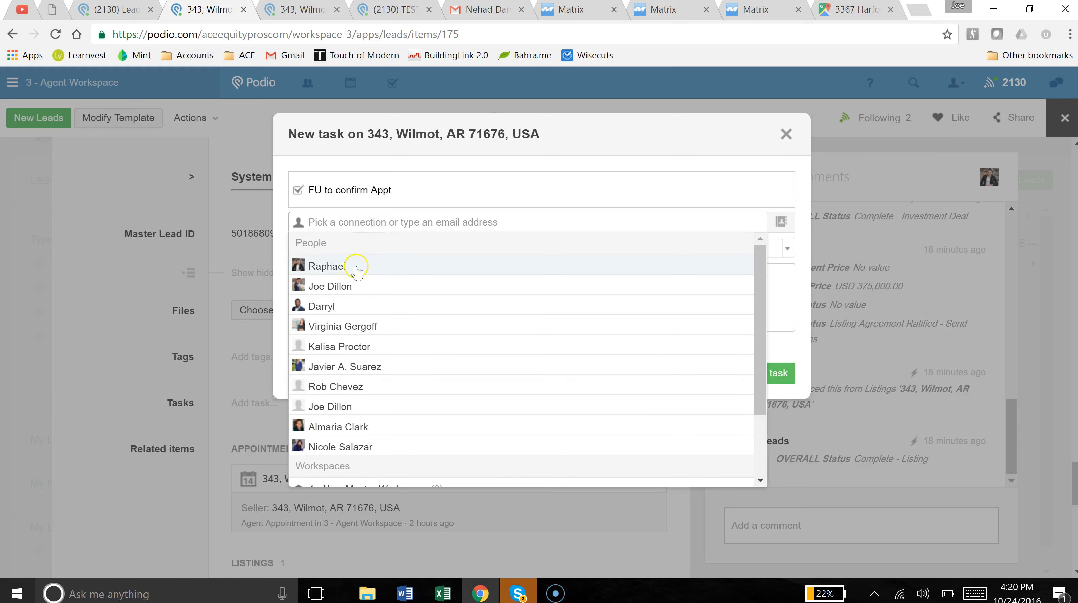
left_click(367, 285)
left_click(447, 186)
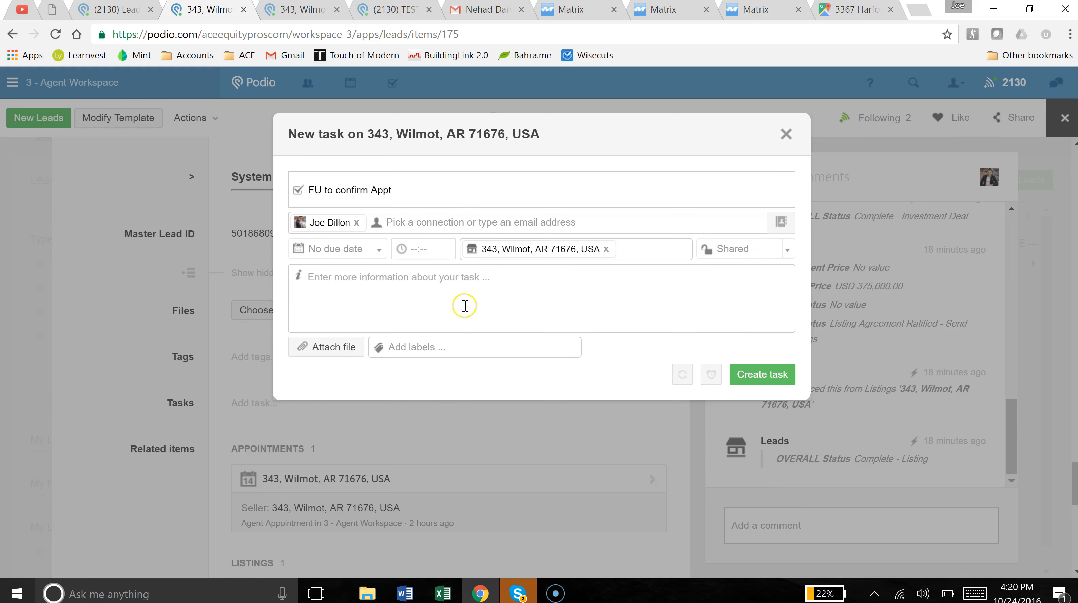
left_click(351, 251)
left_click(349, 287)
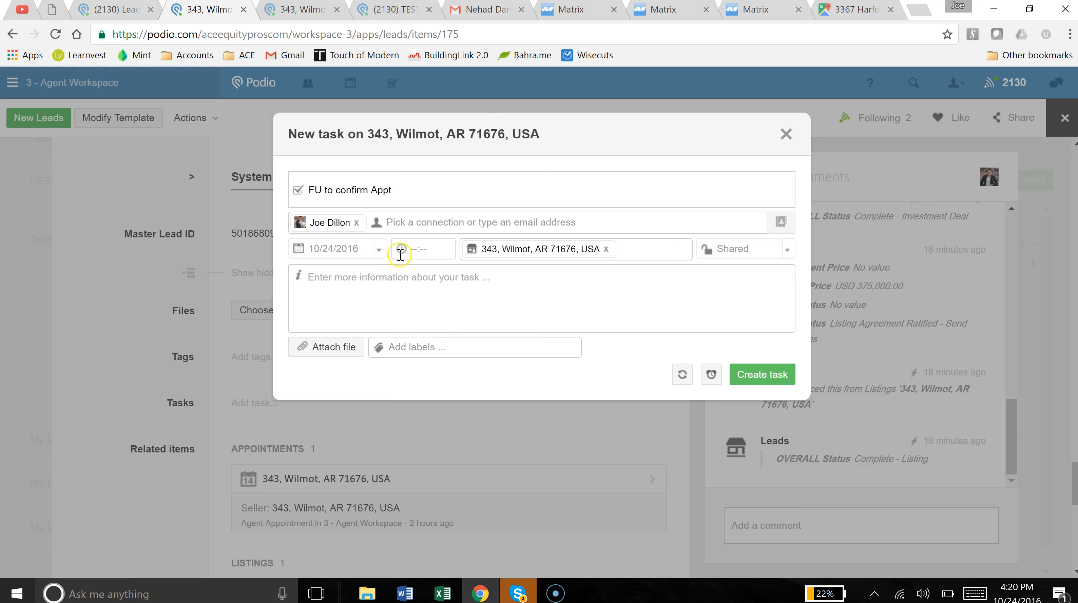
left_click(427, 253)
left_click(765, 379)
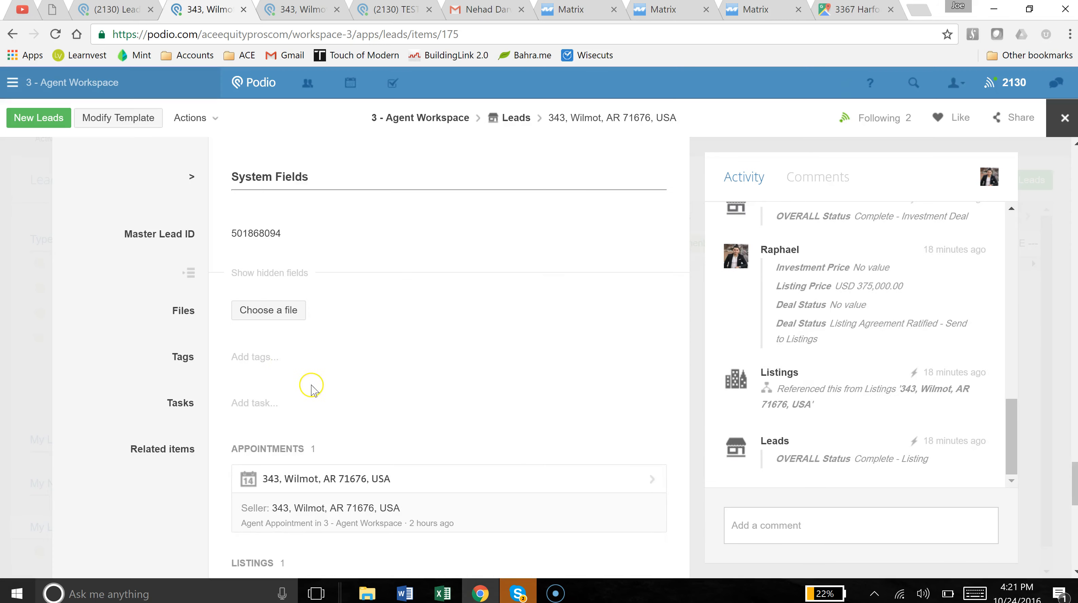
Close the Tags field without adding tags and go to My tasks from the header.
left_click(118, 359)
left_click(134, 343)
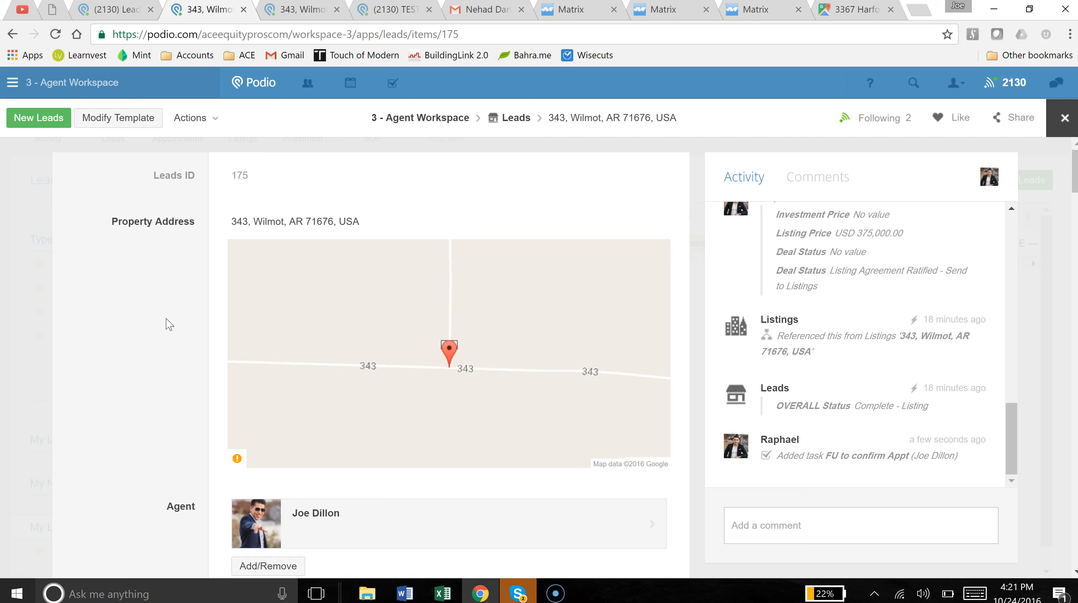
left_click(390, 89)
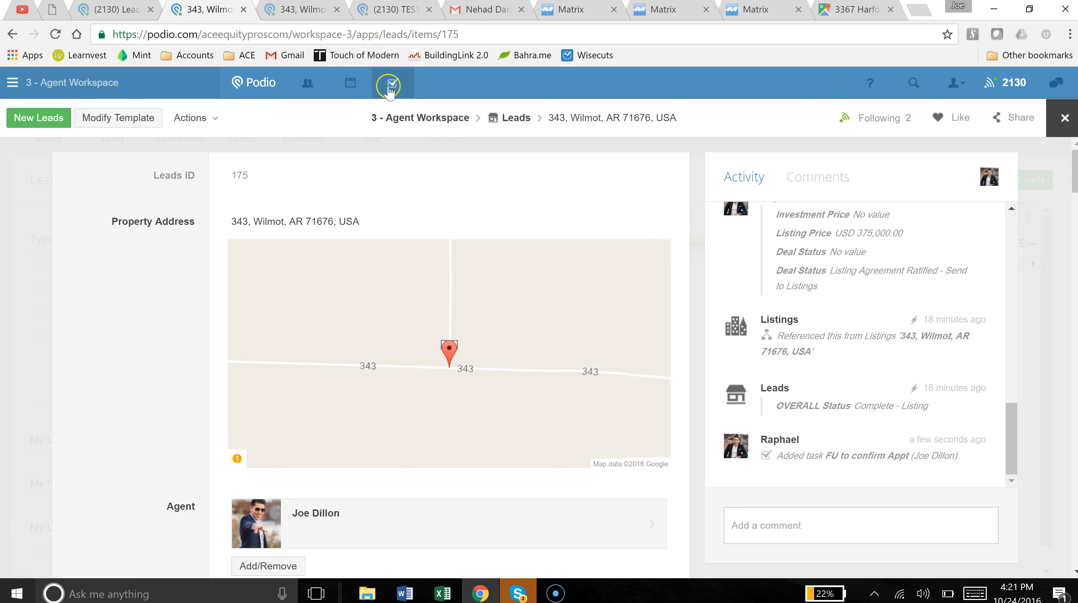
left_click(391, 94)
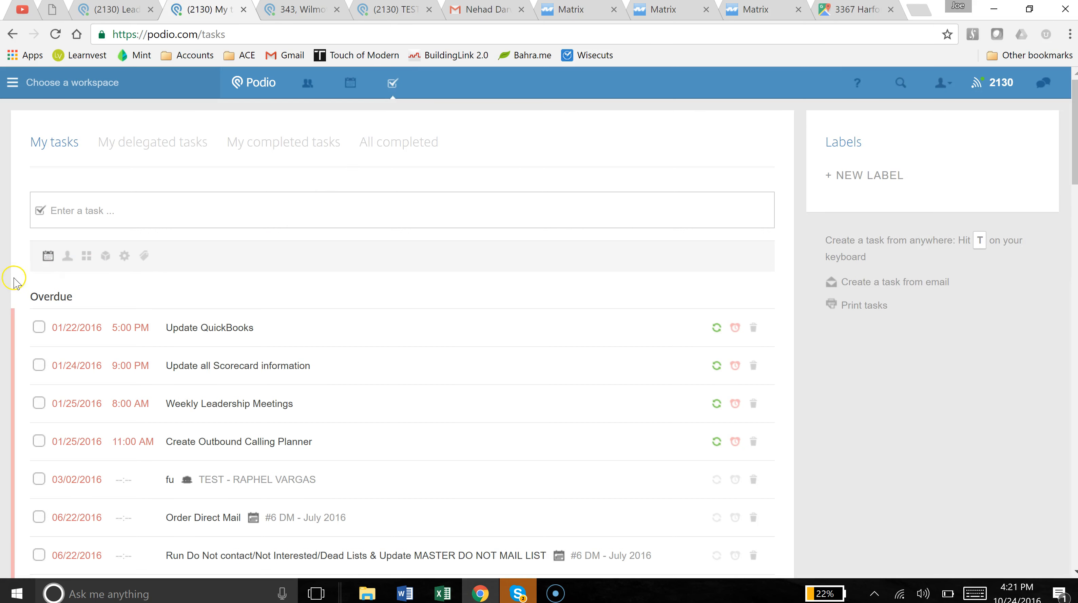
scroll(29, 279, "down", 5)
scroll(86, 332, "down", 3)
scroll(90, 460, "down", 20)
scroll(91, 458, "down", 12)
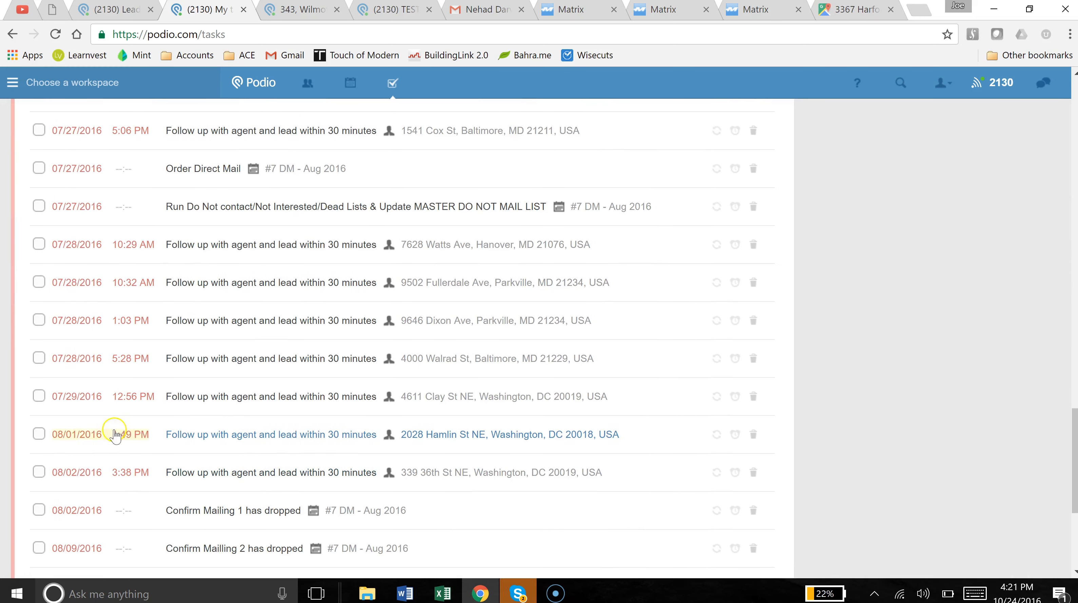
scroll(152, 428, "up", 20)
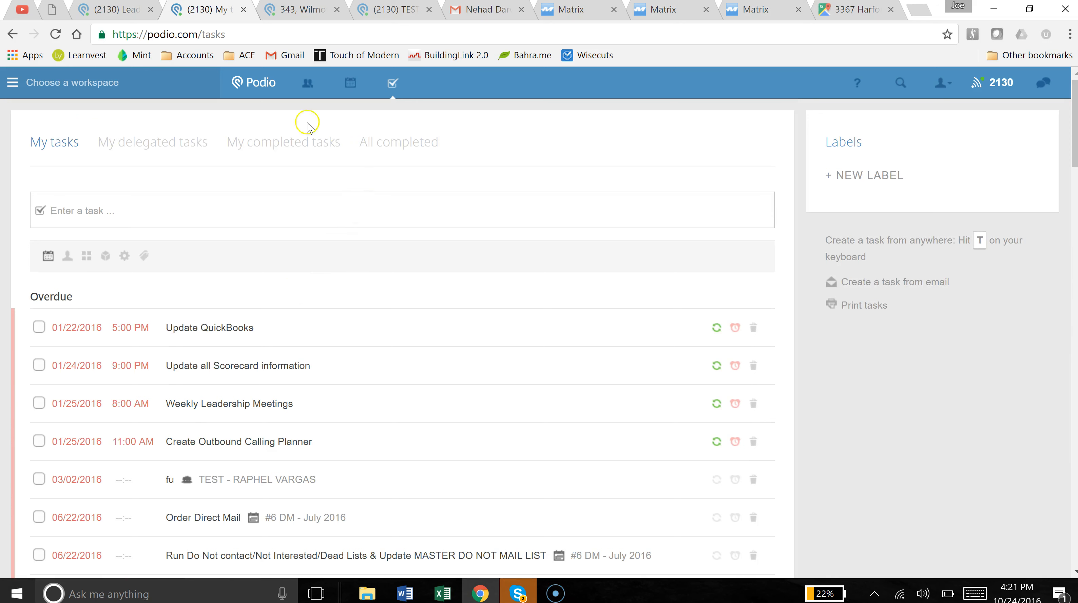
key("alt+Left")
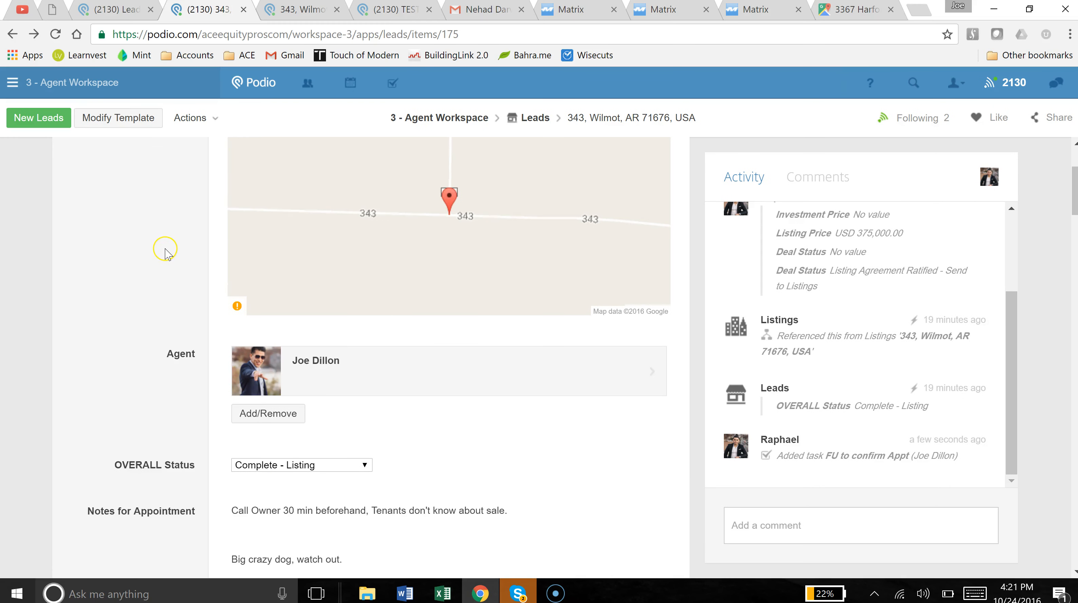
Scroll to the lead's Deal Status field and pick 'No Deal - Add to Follow up'.
scroll(165, 253, "down", 3)
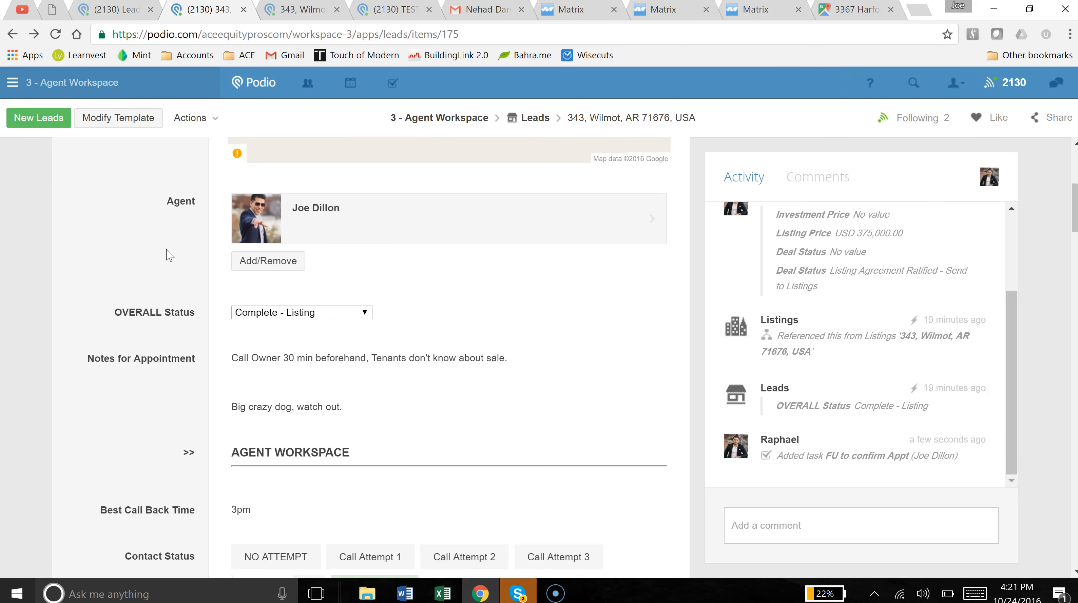
left_click(167, 245)
scroll(167, 245, "down", 10)
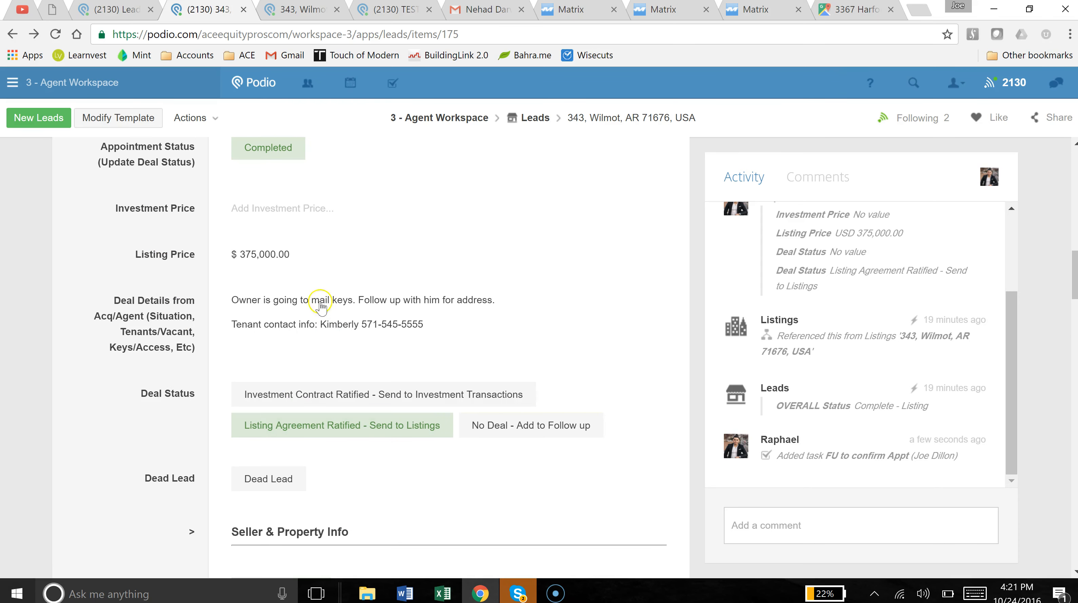
left_click(517, 437)
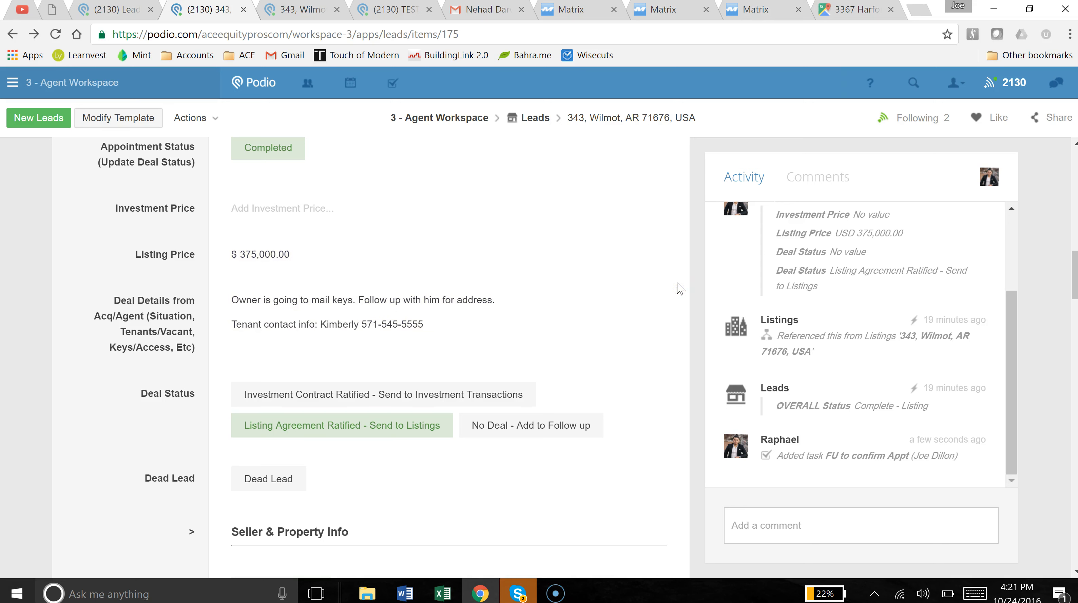
Set Deal Status to 'No Deal - Add to Follow up', mark Dead Lead, and return to 3 - Agent Workspace.
left_click(549, 441)
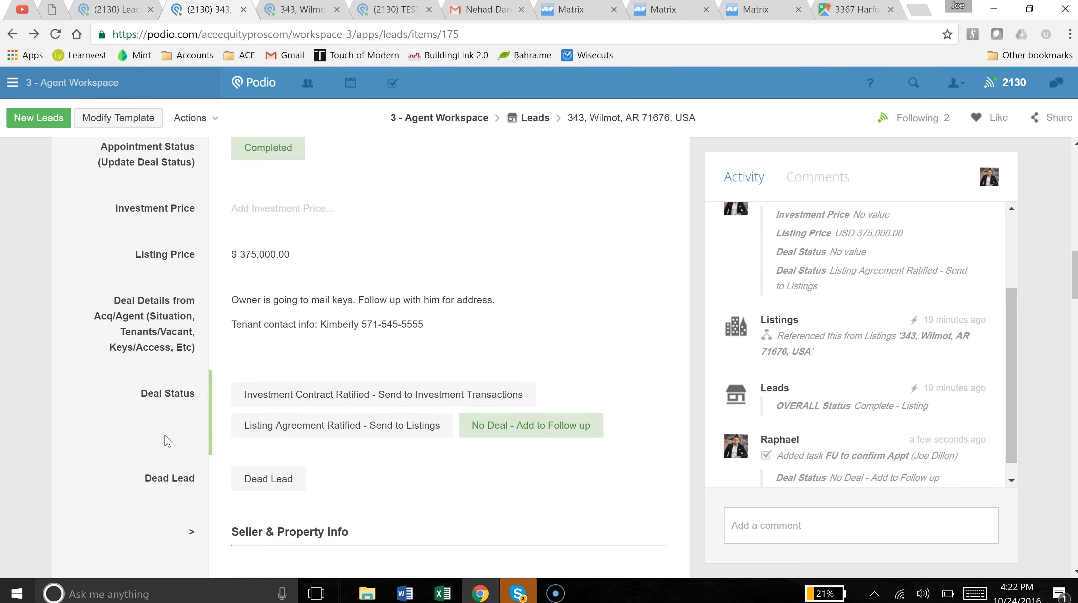
scroll(167, 440, "down", 2)
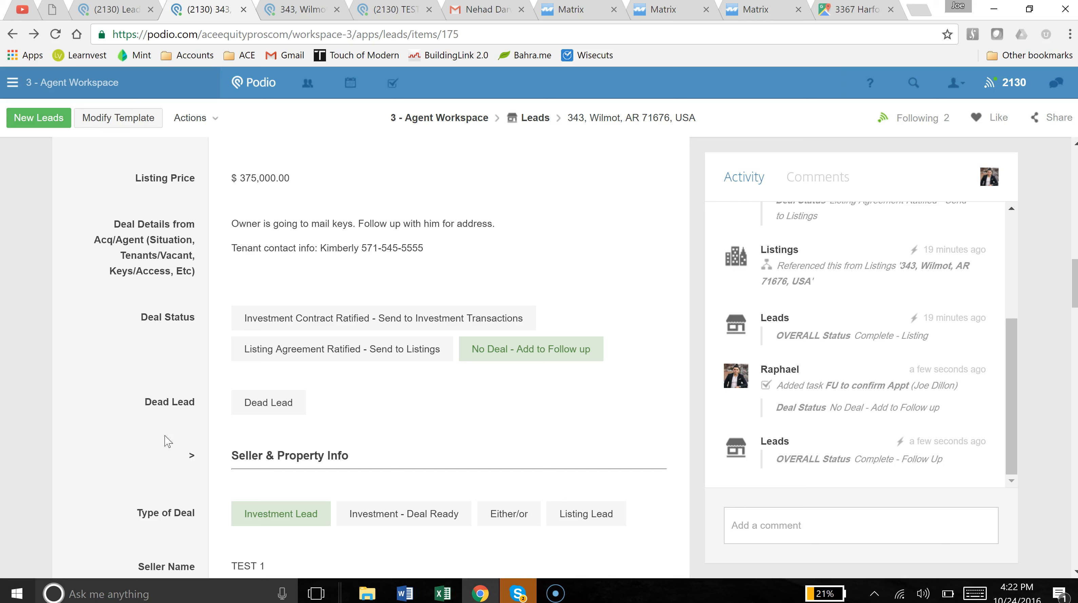
left_click(245, 409)
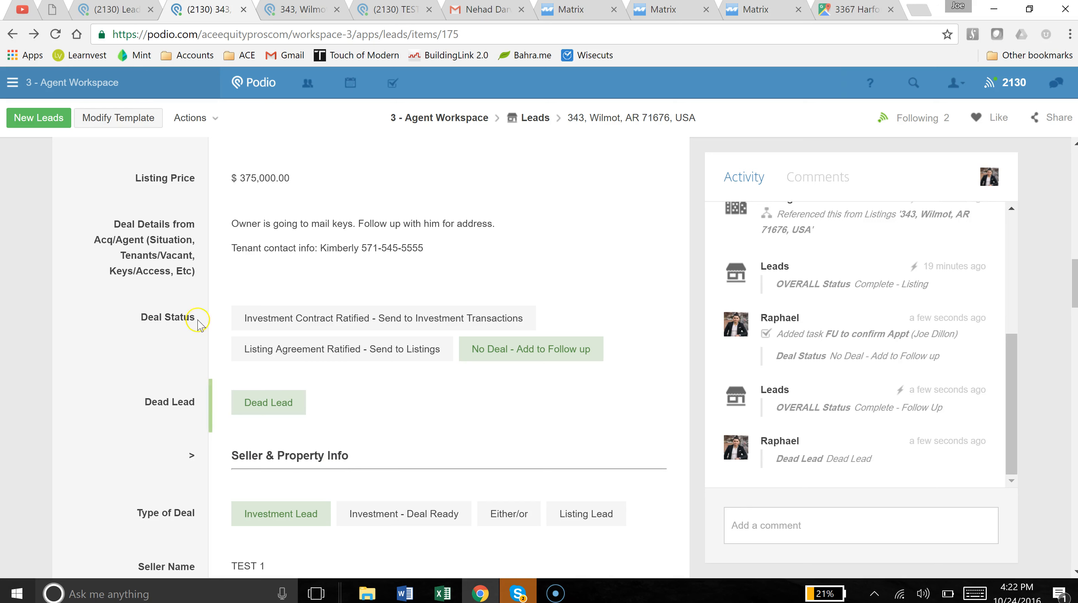
left_click(452, 124)
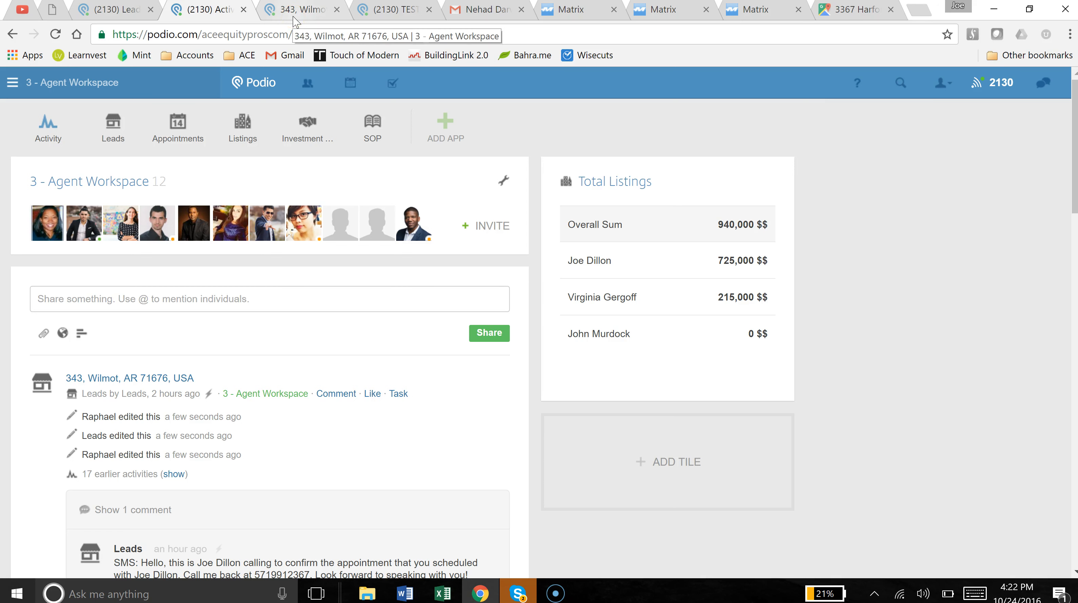
left_click(106, 136)
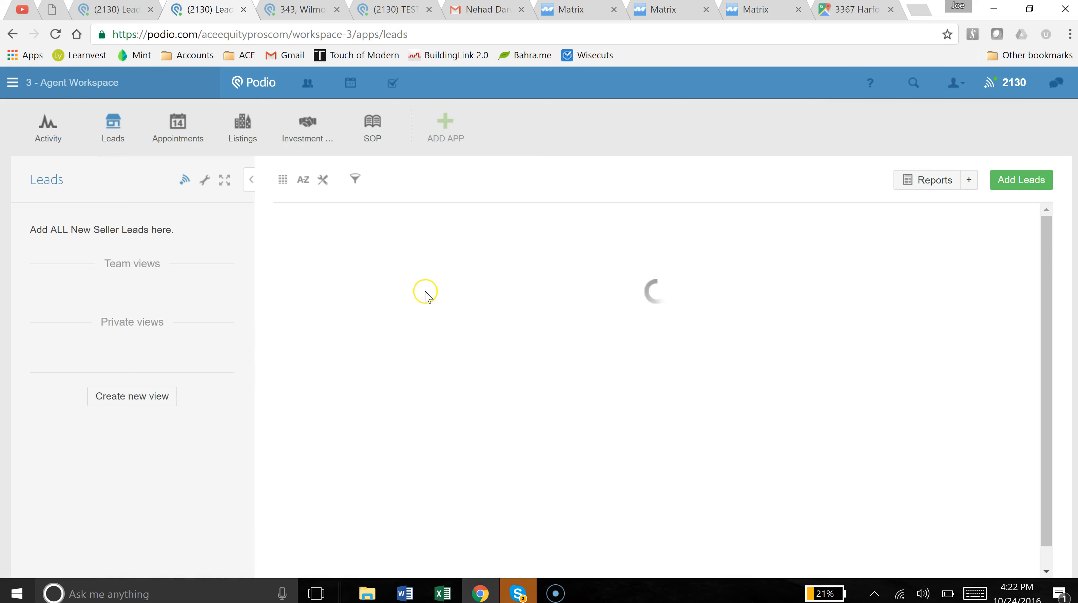
left_click(397, 243)
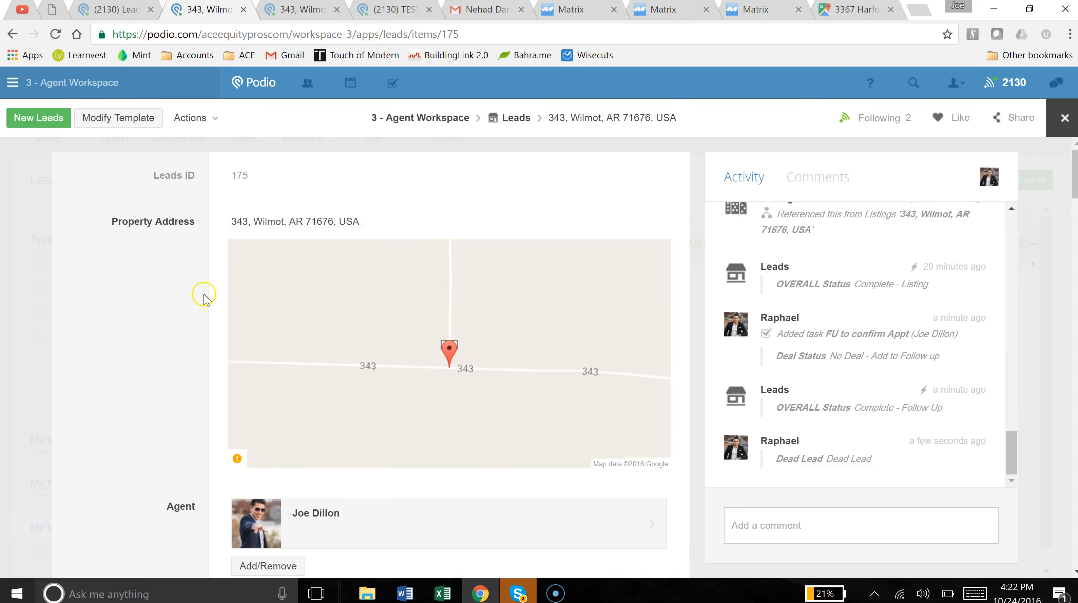
scroll(204, 298, "down", 5)
scroll(202, 303, "down", 10)
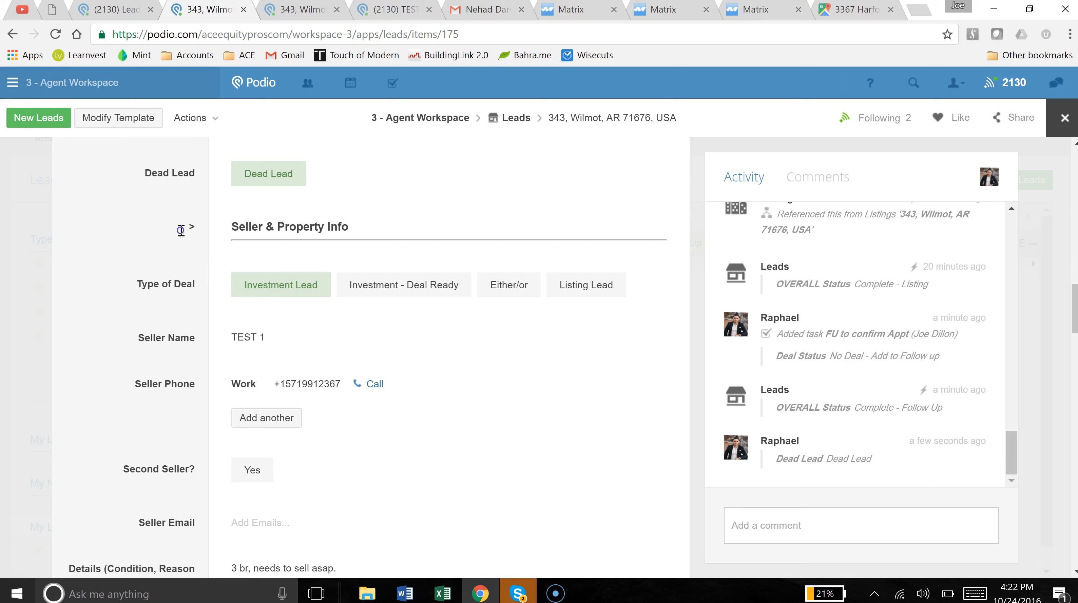
triple_click(182, 231)
left_click(154, 329)
scroll(156, 331, "down", 1)
scroll(267, 403, "down", 1)
scroll(267, 404, "down", 2)
scroll(223, 385, "up", 1)
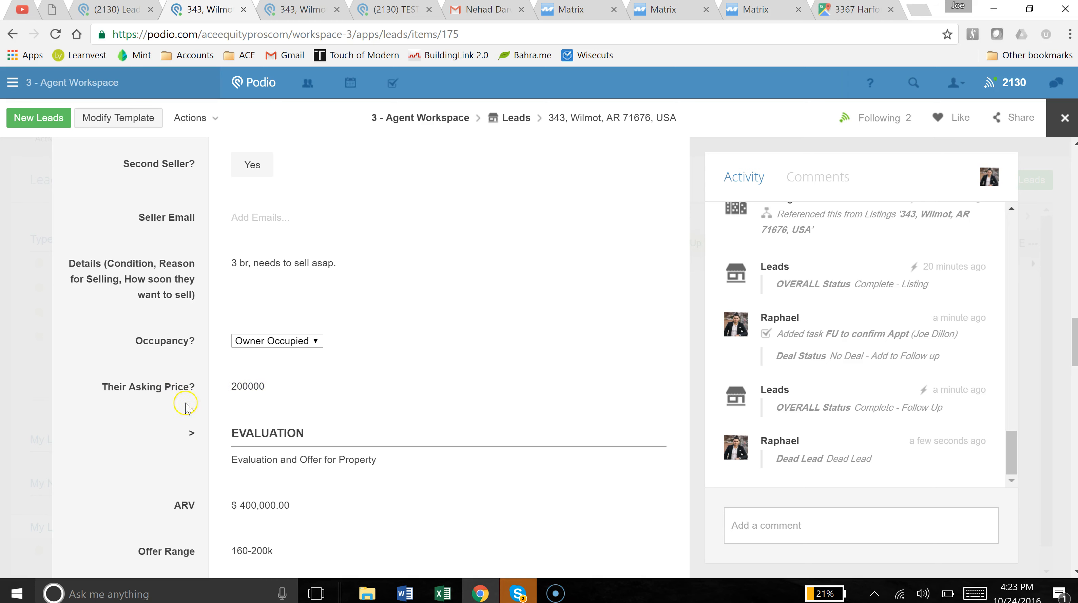
left_click(26, 417)
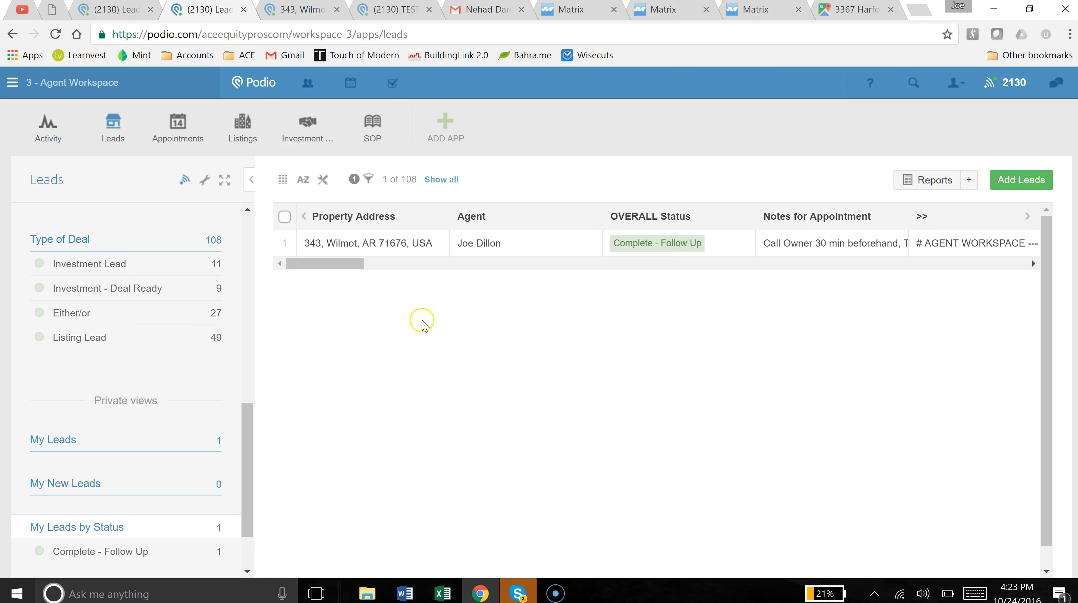
Open the SOP app's Agent - Acquisitions procedures and drag the Description column wider.
left_click(377, 134)
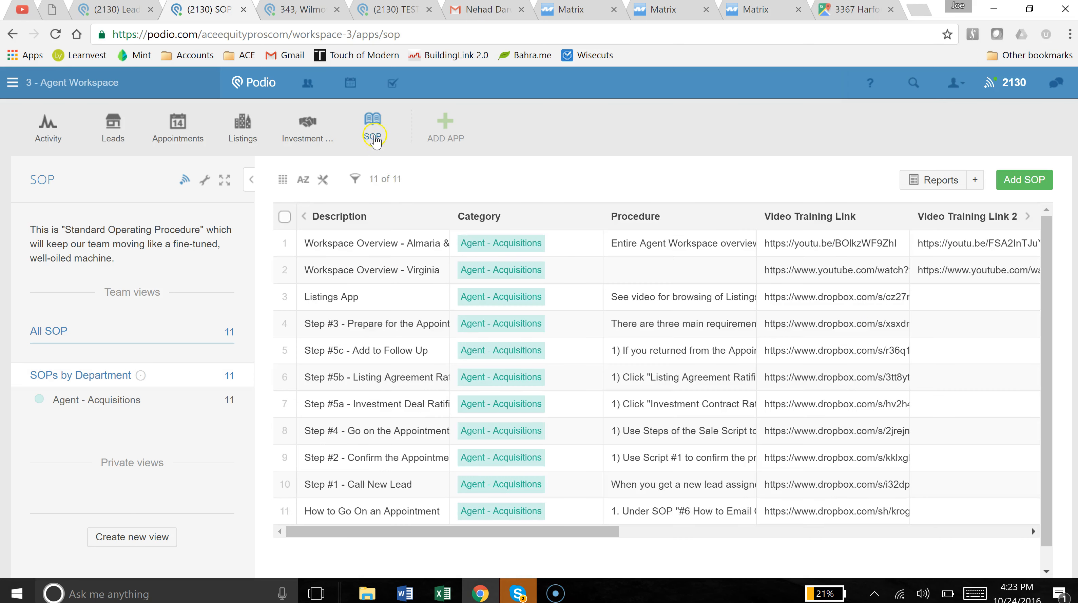
mouse_move(375, 140)
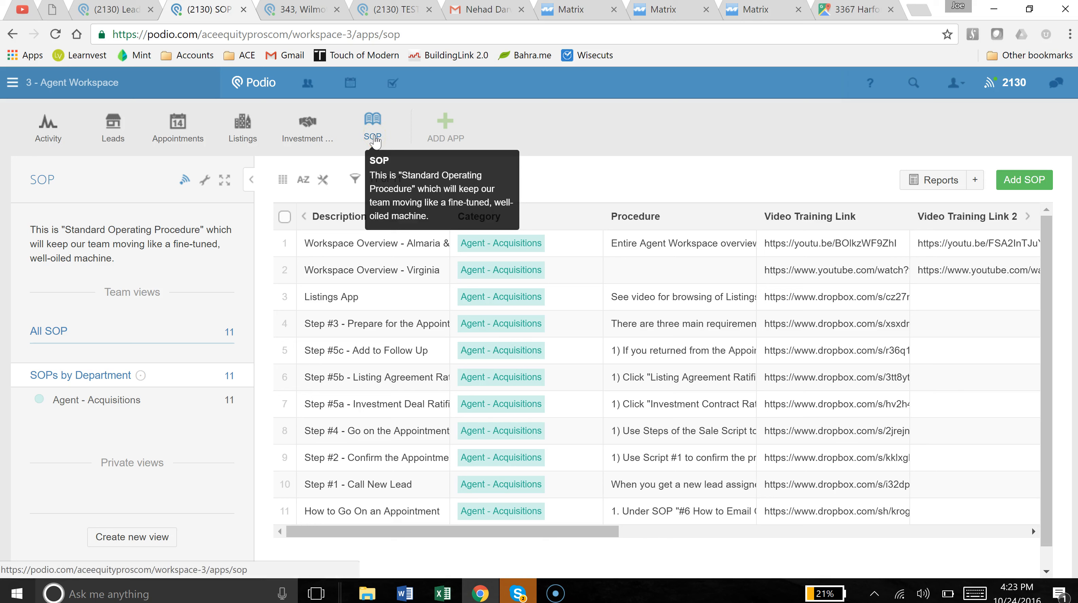
left_click(377, 144)
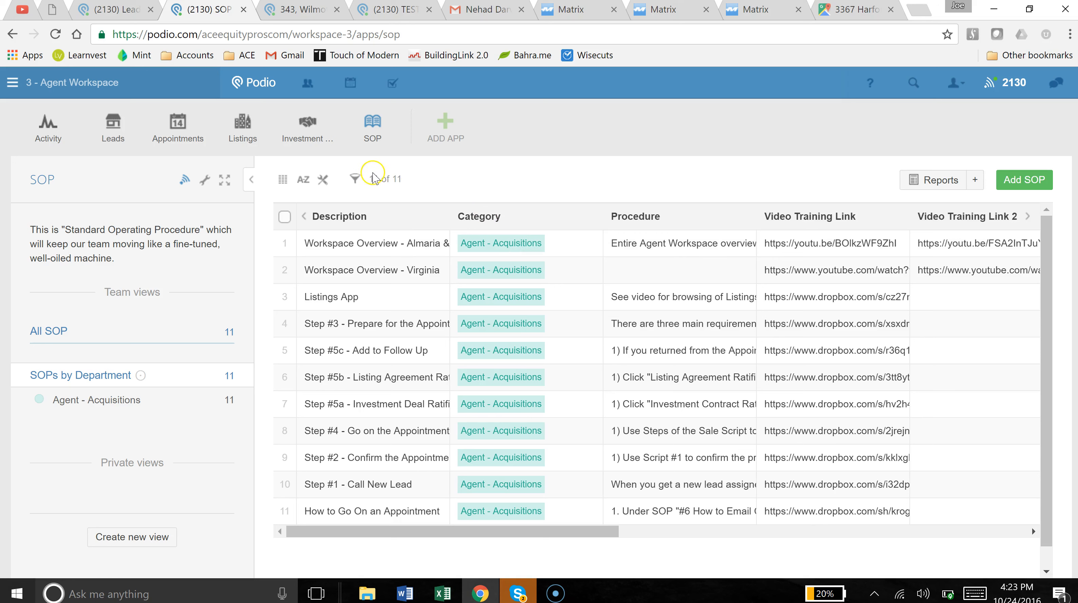
mouse_move(378, 135)
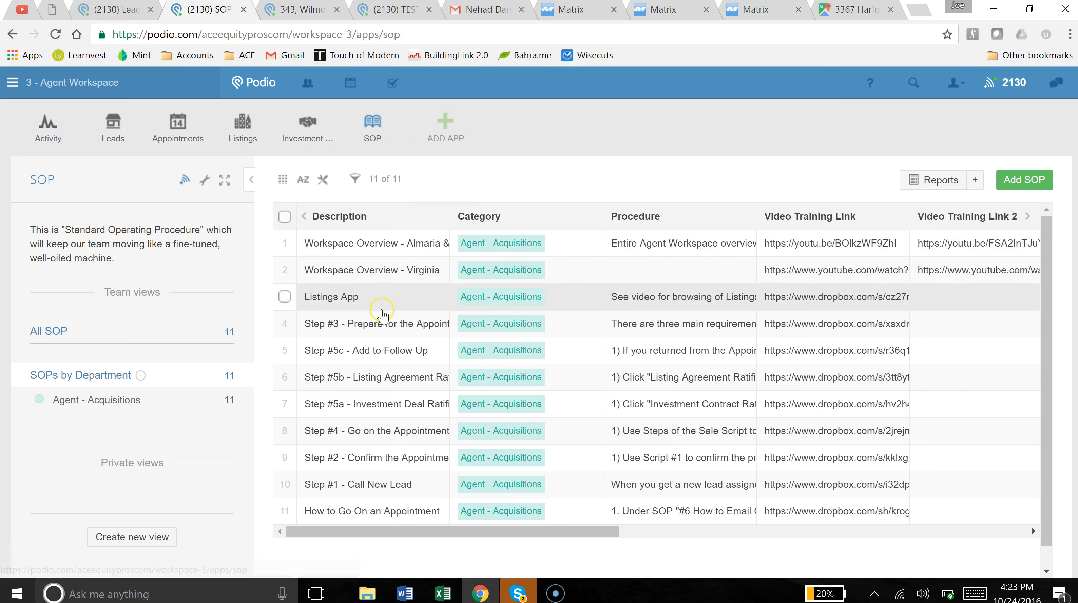
left_click_drag(449, 216, 507, 258)
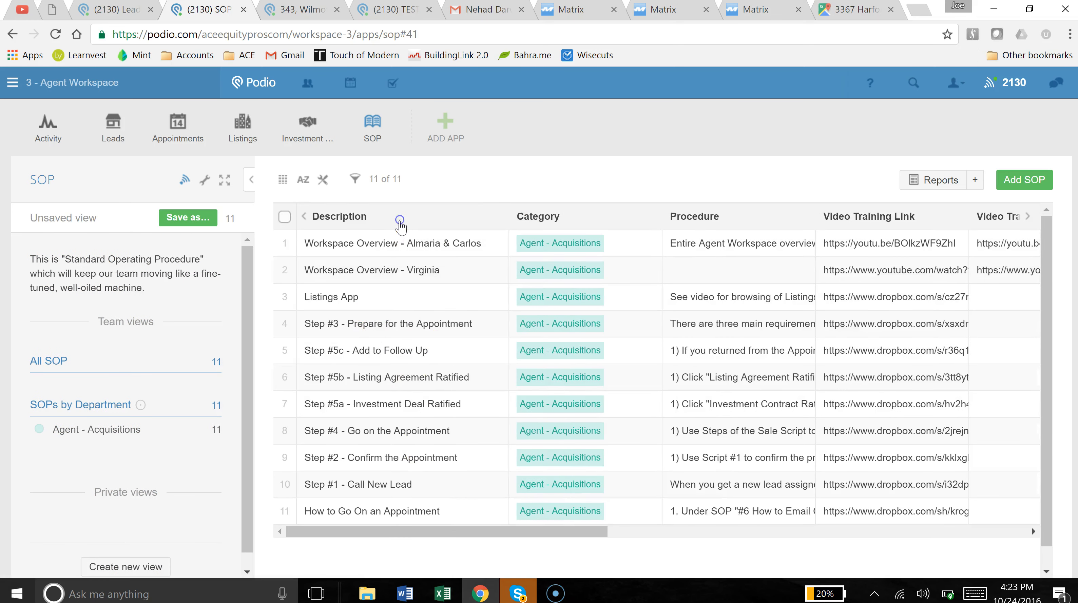
Sort SOPs by Description, read the 'Step #1 - Call New Lead' procedure, then close it.
left_click(401, 220)
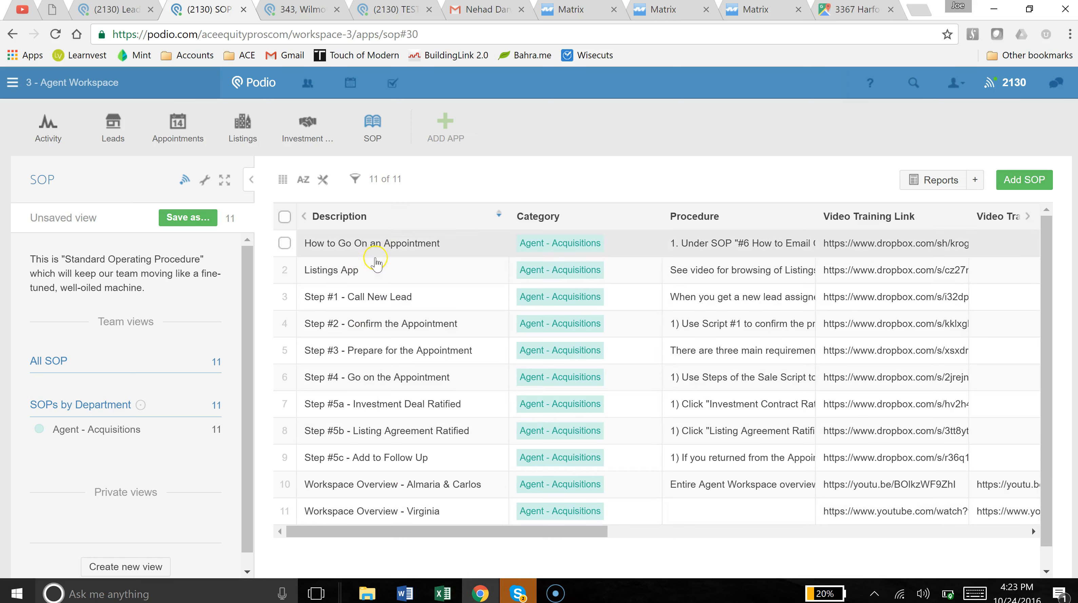
left_click(376, 298)
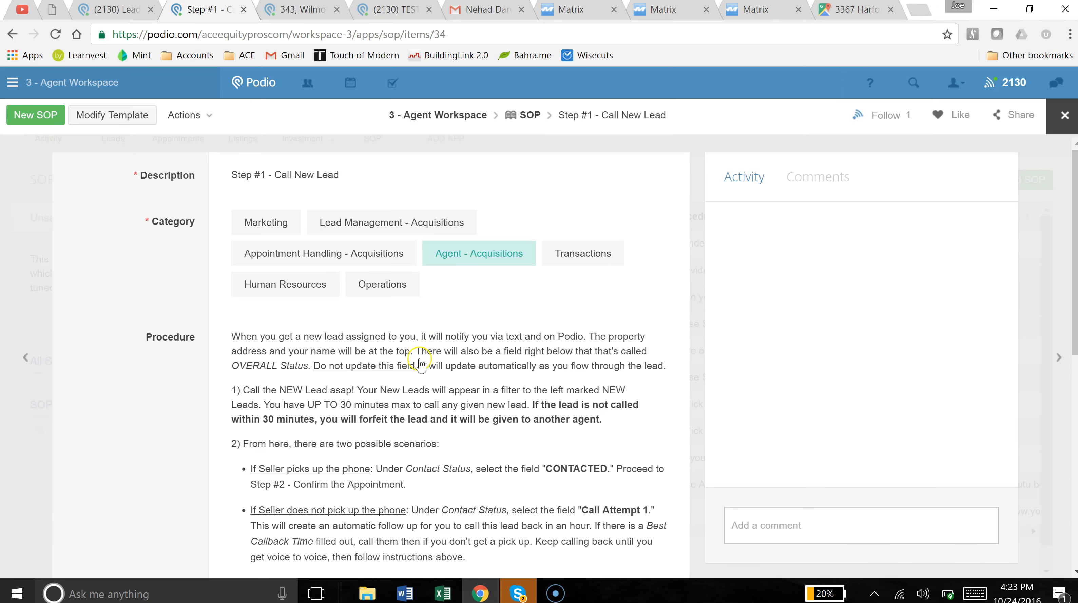
scroll(150, 411, "down", 2)
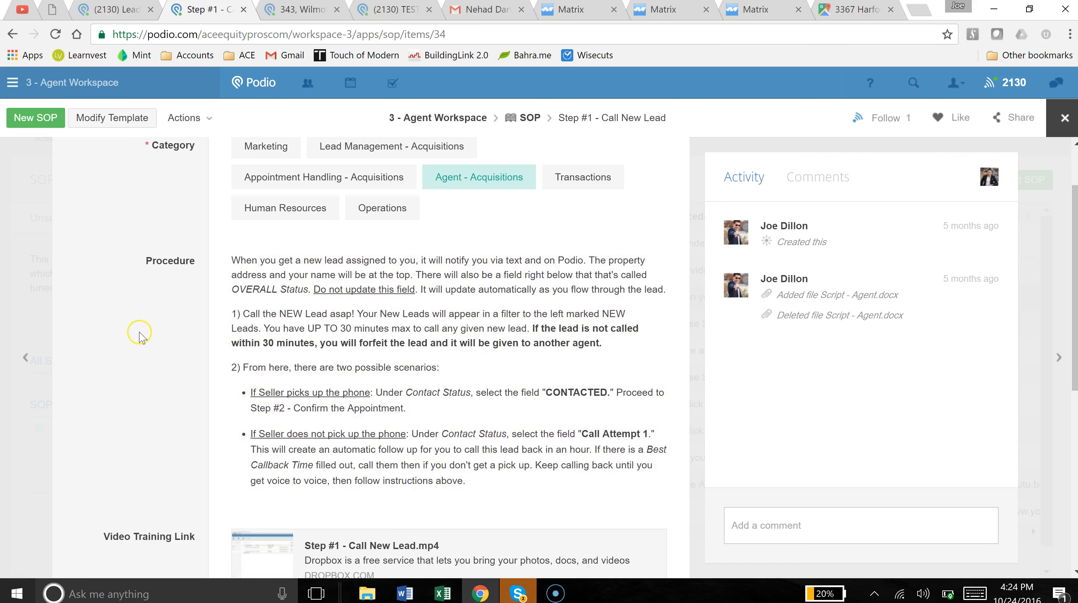
left_click(26, 294)
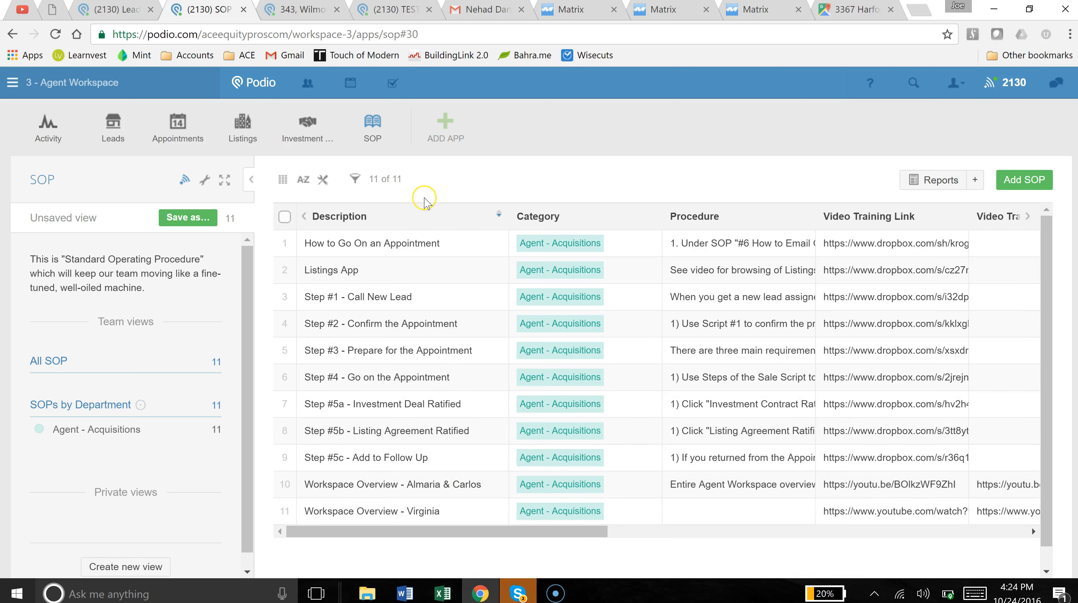
left_click(452, 189)
left_click(110, 134)
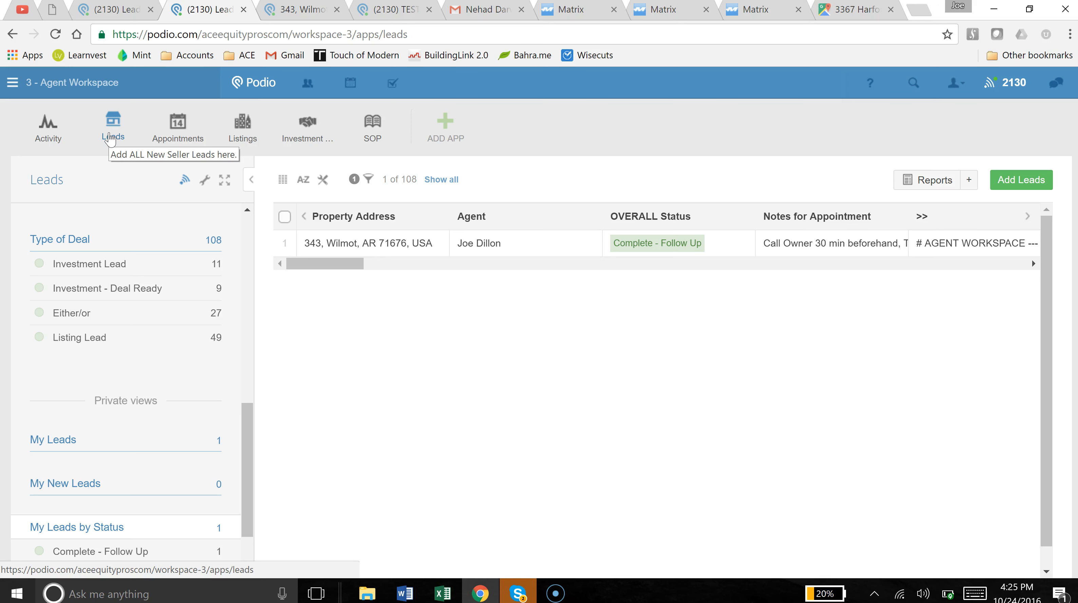
left_click(19, 592)
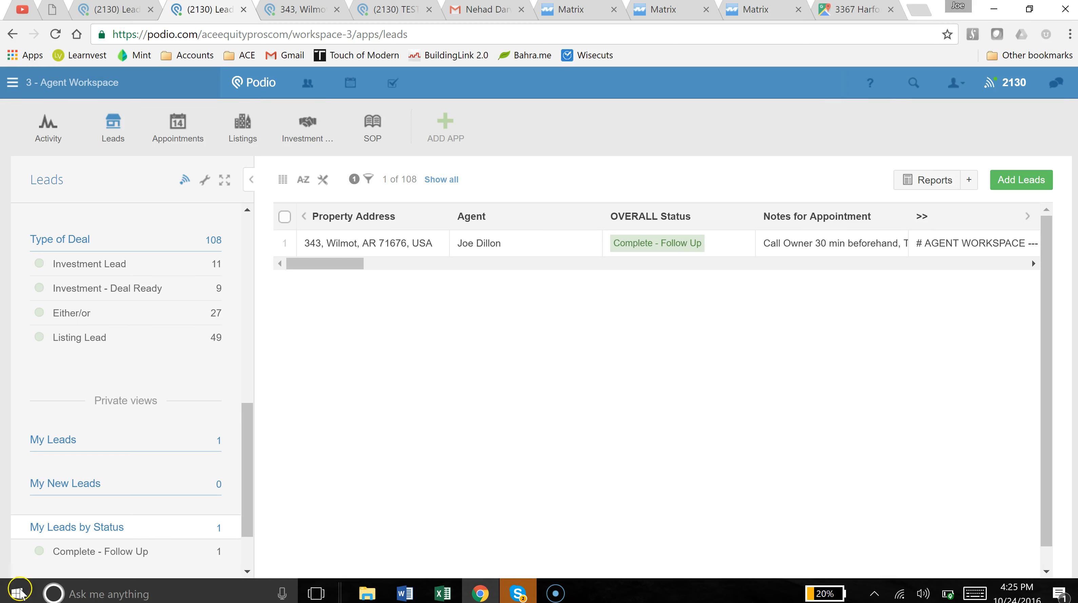